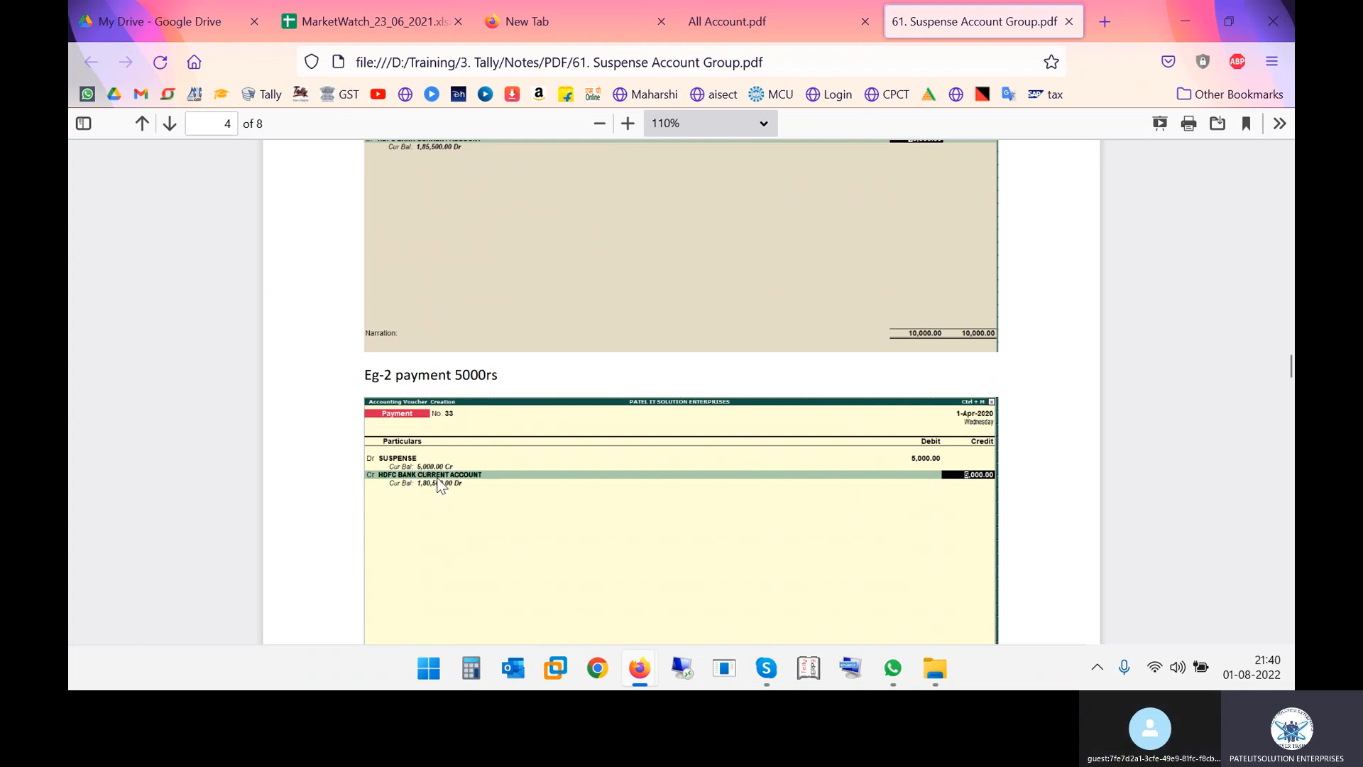
# Switch from the PDF notes to Tally.ERP 9 and start working in Educational Mode.
pyautogui.scroll(-4, 499, 484)
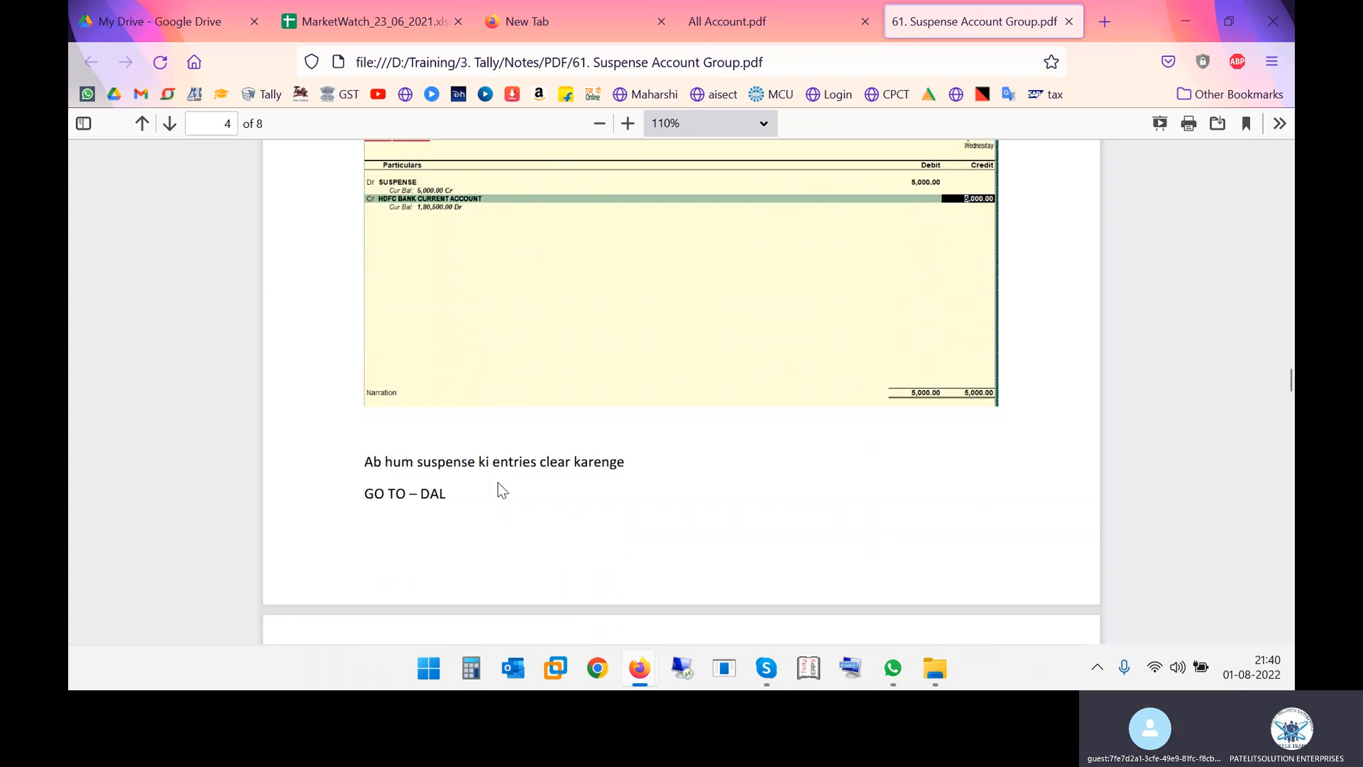
pyautogui.hotkey('alt', 'Tab')
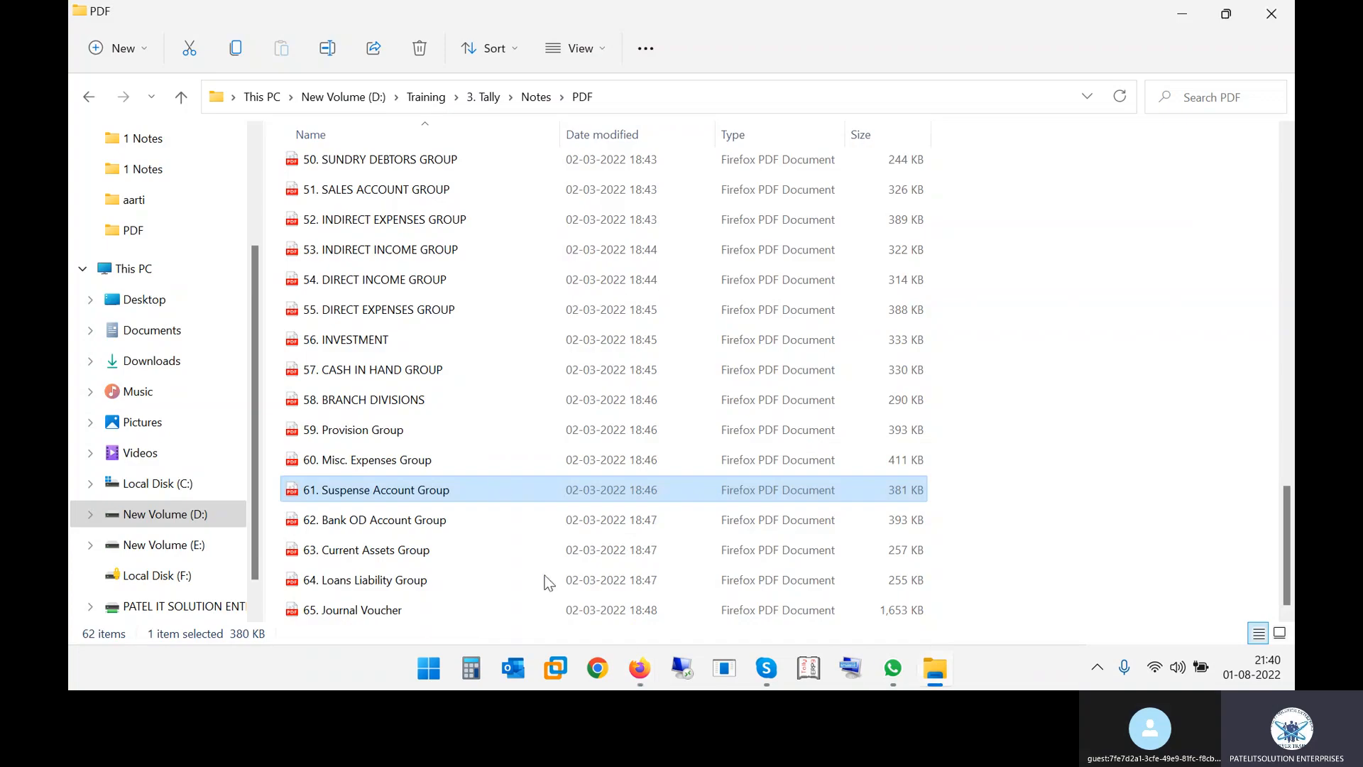
pyautogui.click(808, 668)
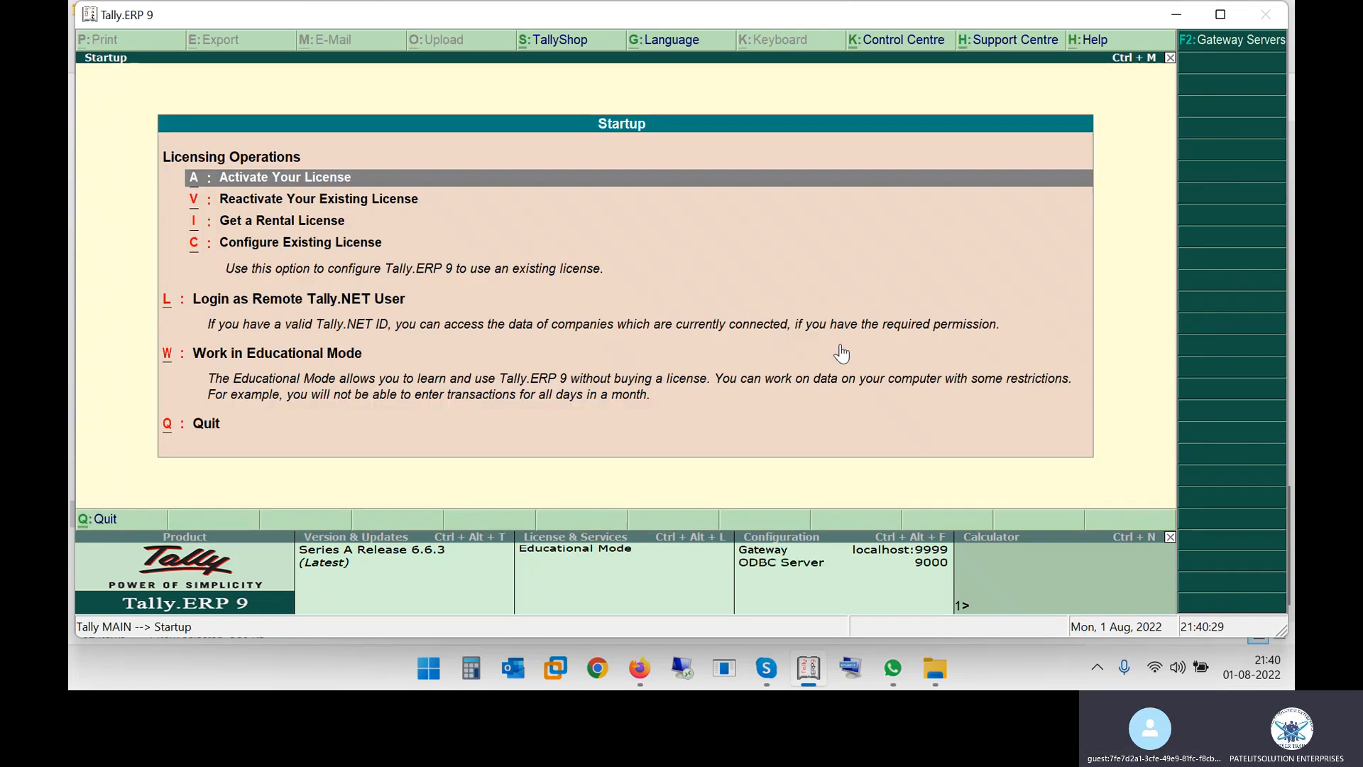
pyautogui.click(840, 353)
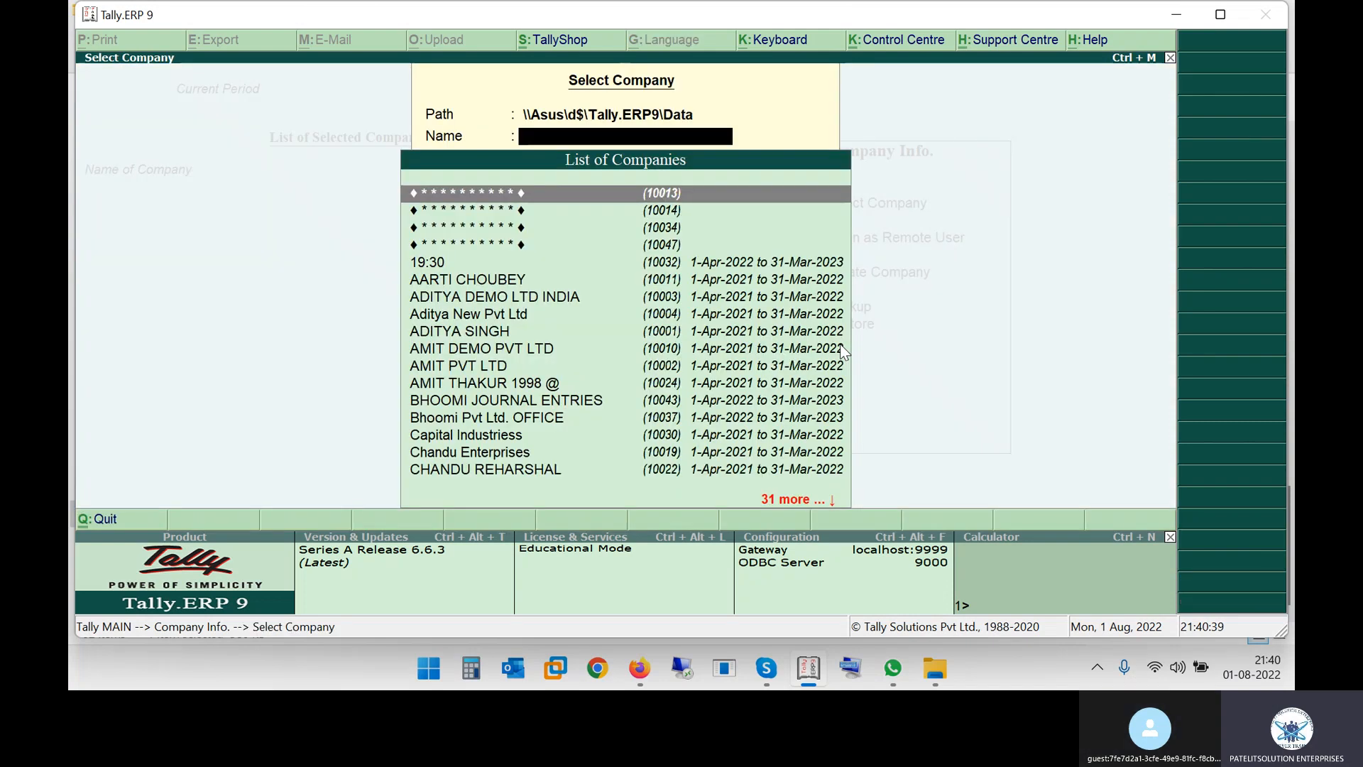
# Load the journal entry practice company whose name begins with "Ni" and open a new receipt voucher.
pyautogui.write('ni')
pyautogui.press('Return')
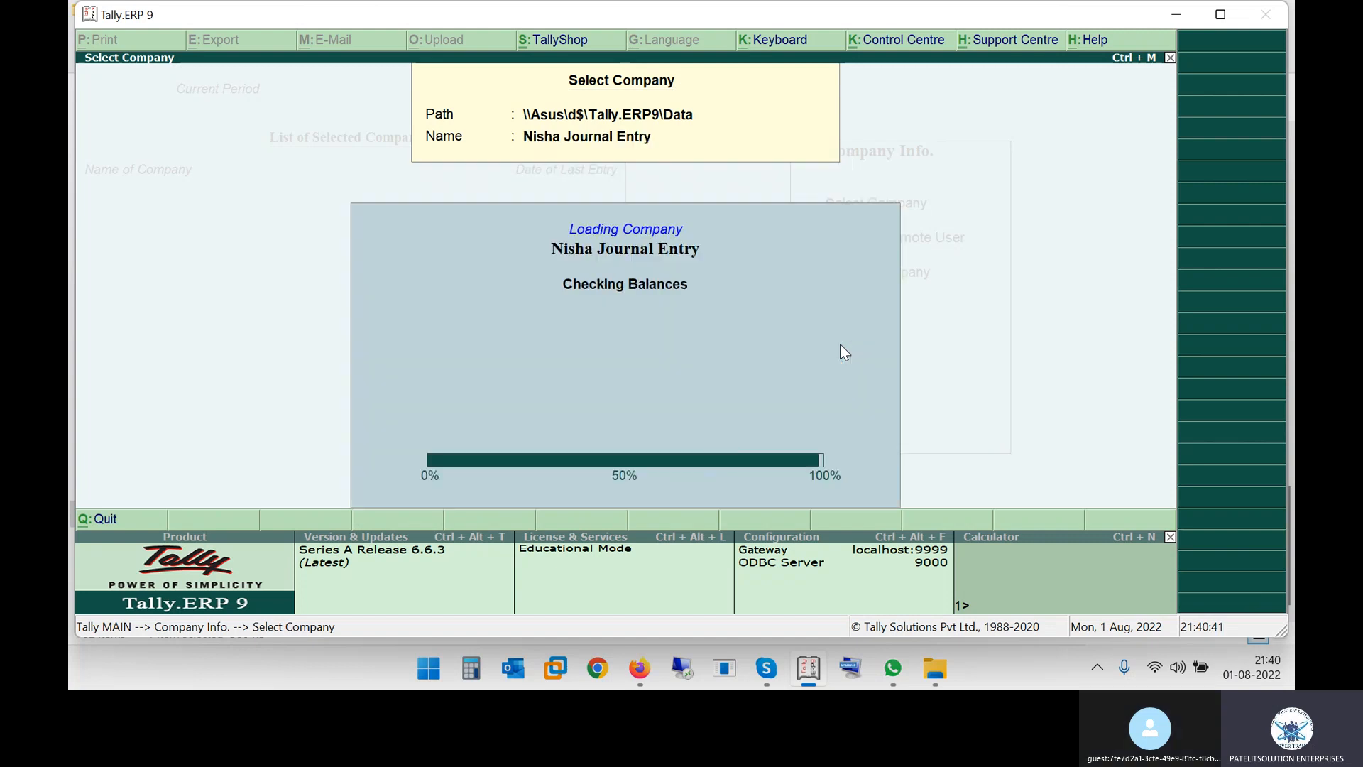
pyautogui.press('v')
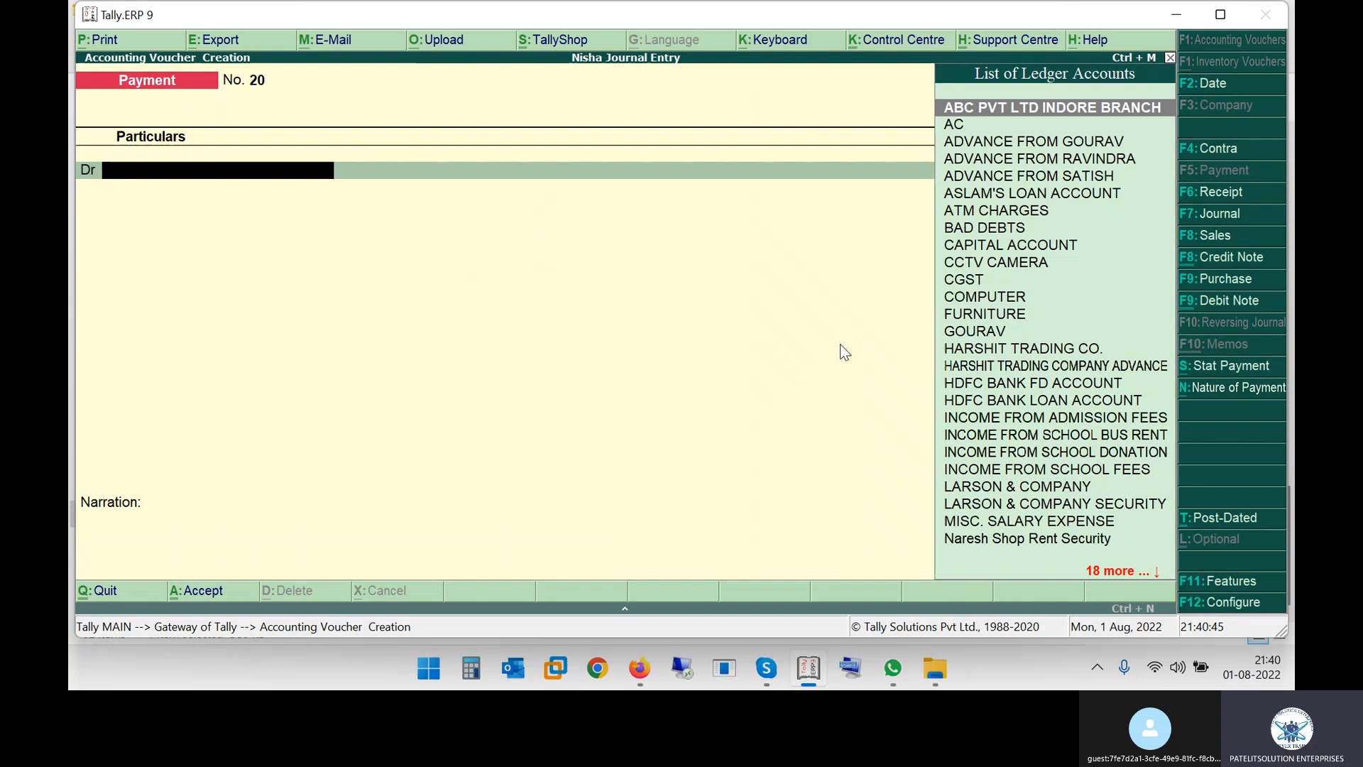
pyautogui.press('F6')
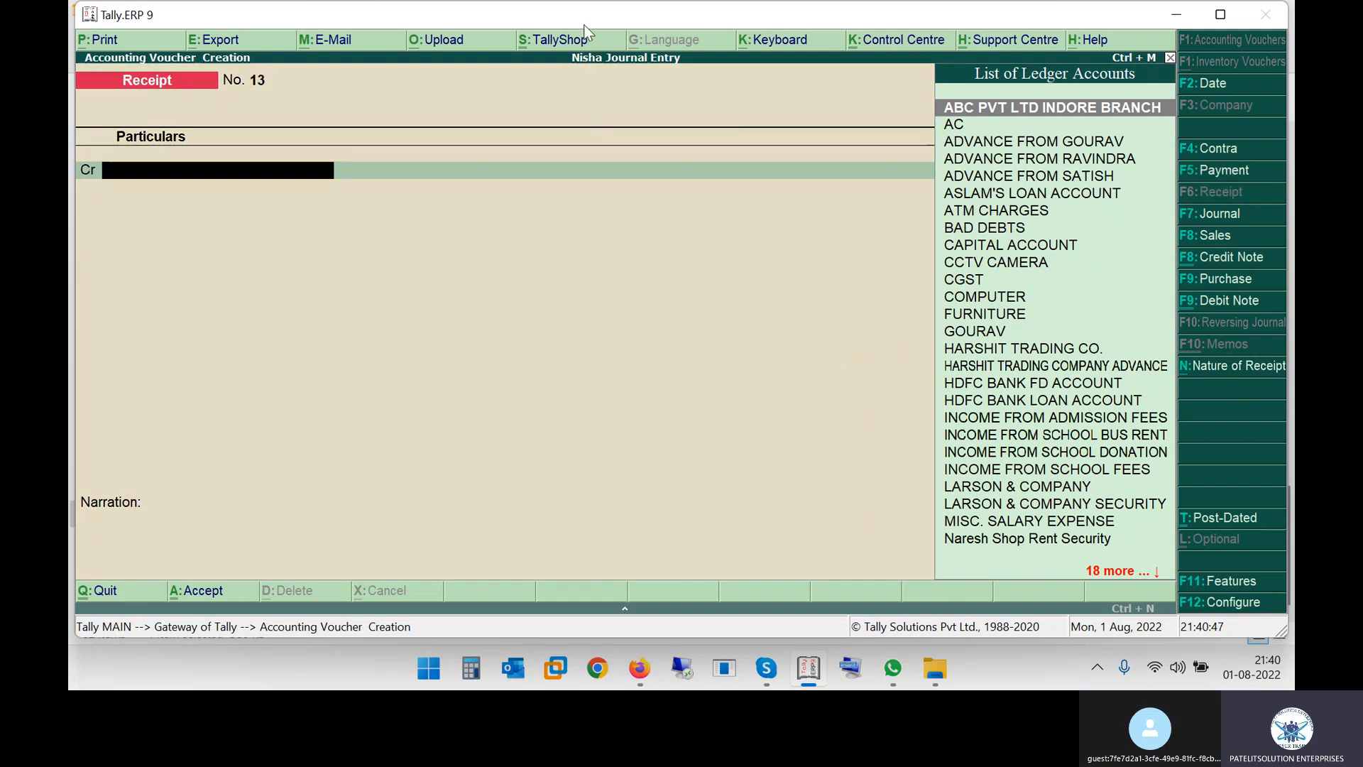
# Examine the Suspense ledger and receipt voucher examples in the Suspense Account Group PDF and return to Tally.ERP 9.
pyautogui.hotkey('alt', 'Tab')
pyautogui.hotkey('alt', 'Tab')
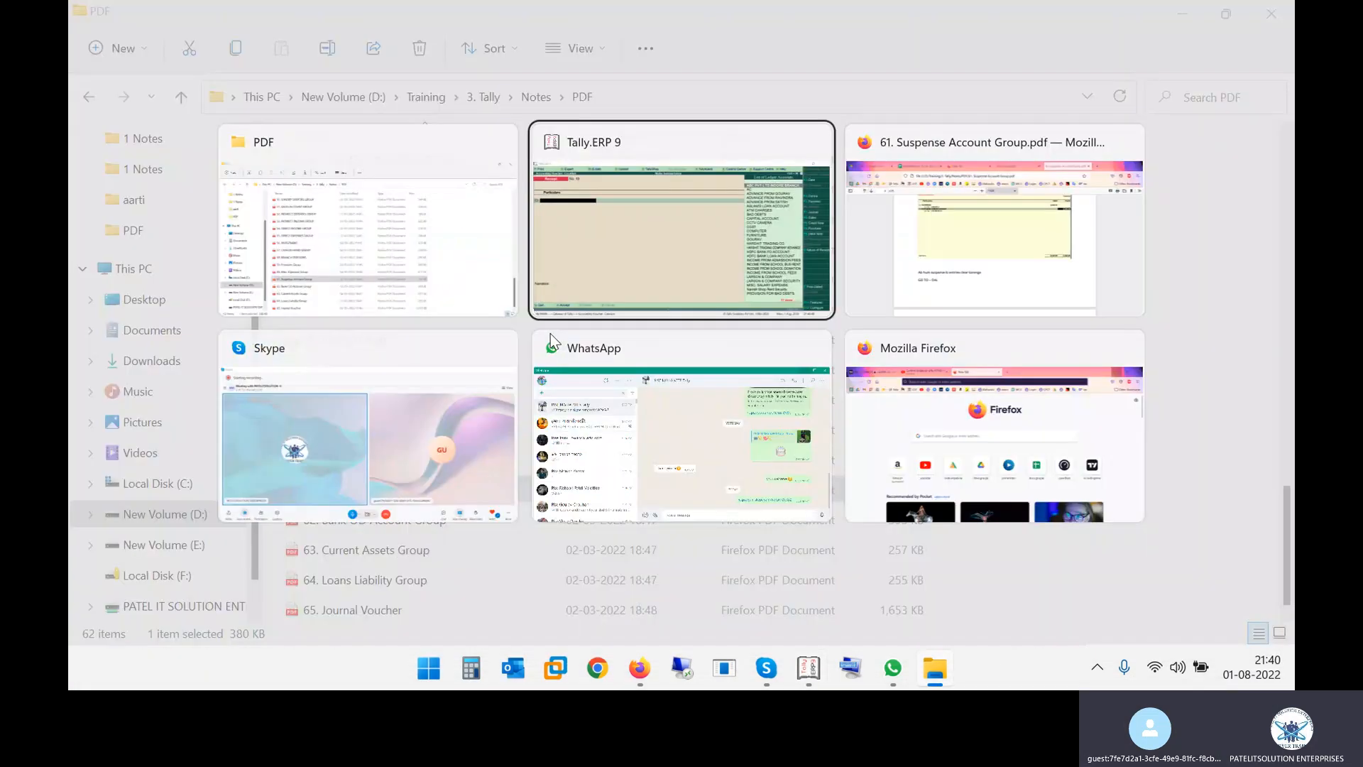
pyautogui.hotkey('alt', 'Tab')
pyautogui.scroll(10, 651, 330)
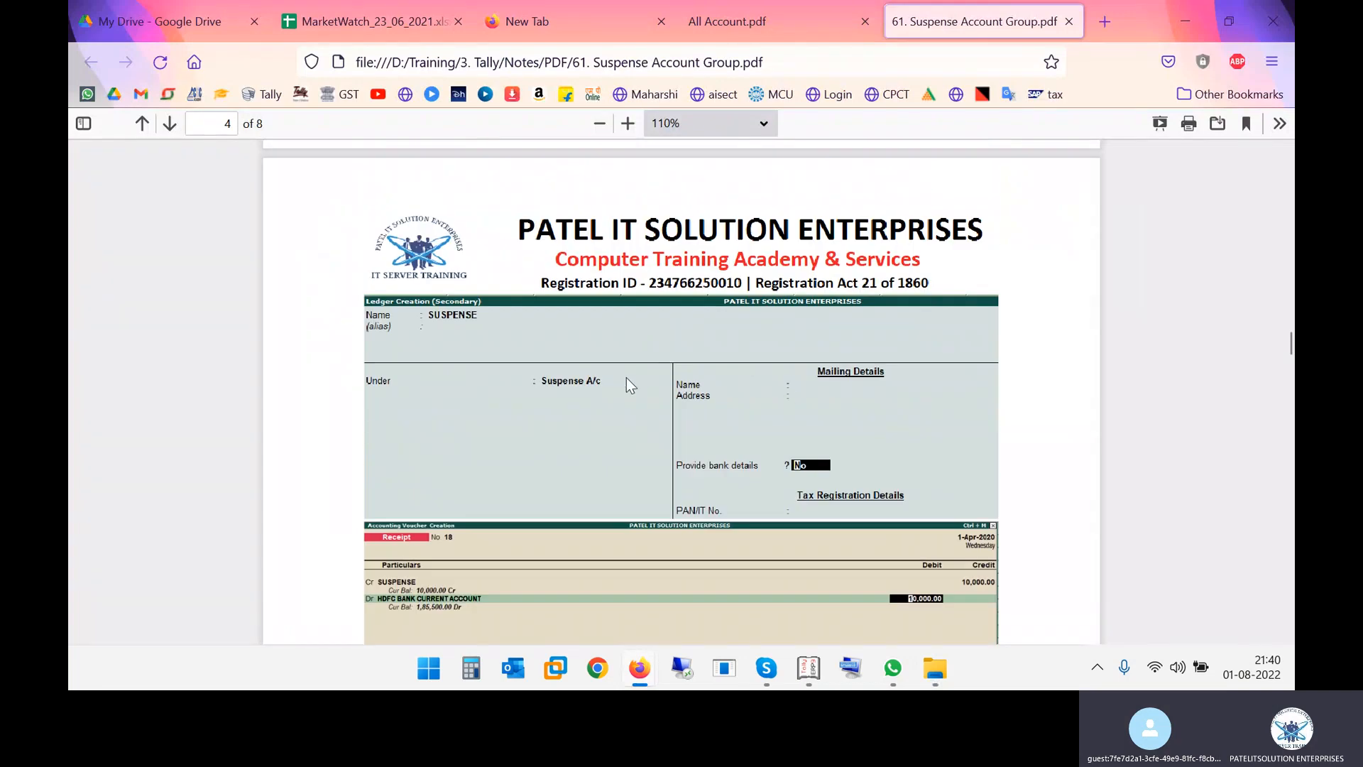
pyautogui.scroll(6, 782, 486)
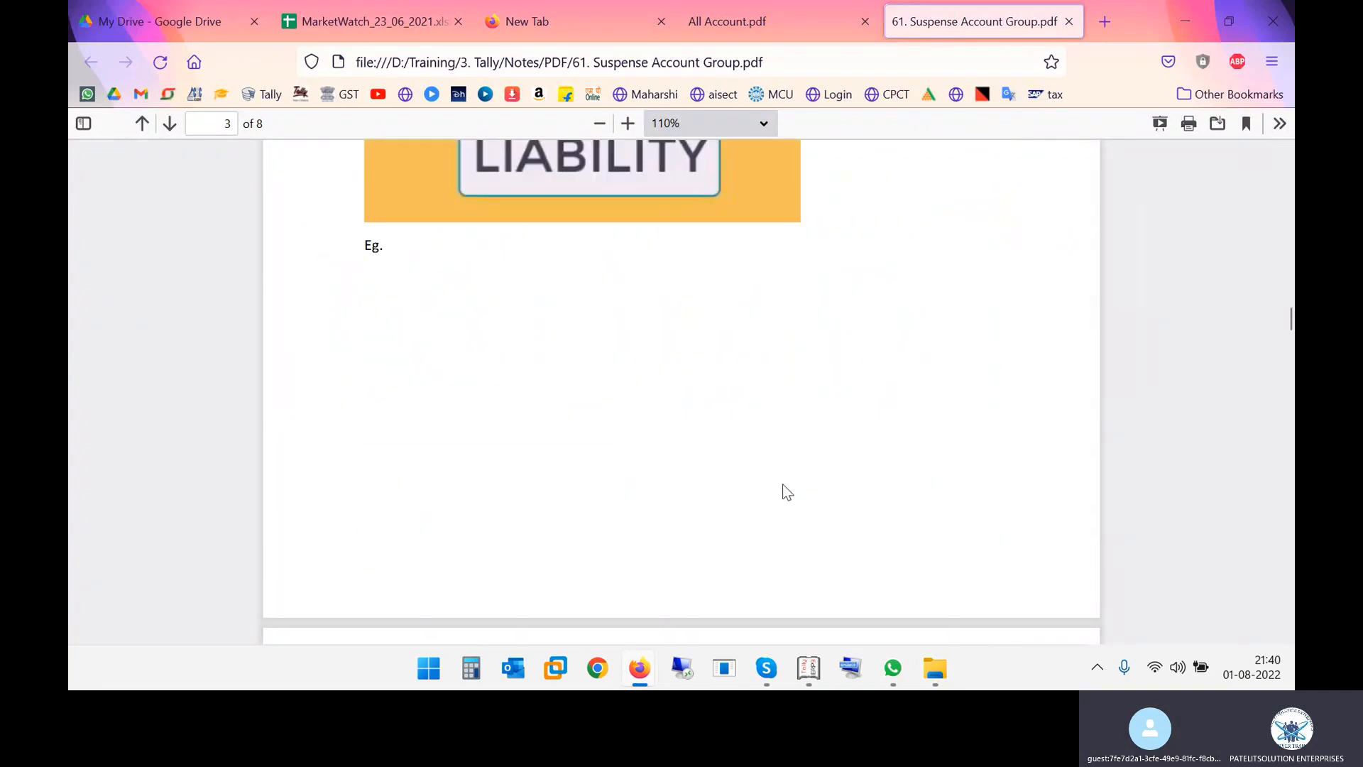
pyautogui.scroll(3, 782, 483)
pyautogui.scroll(-10, 782, 484)
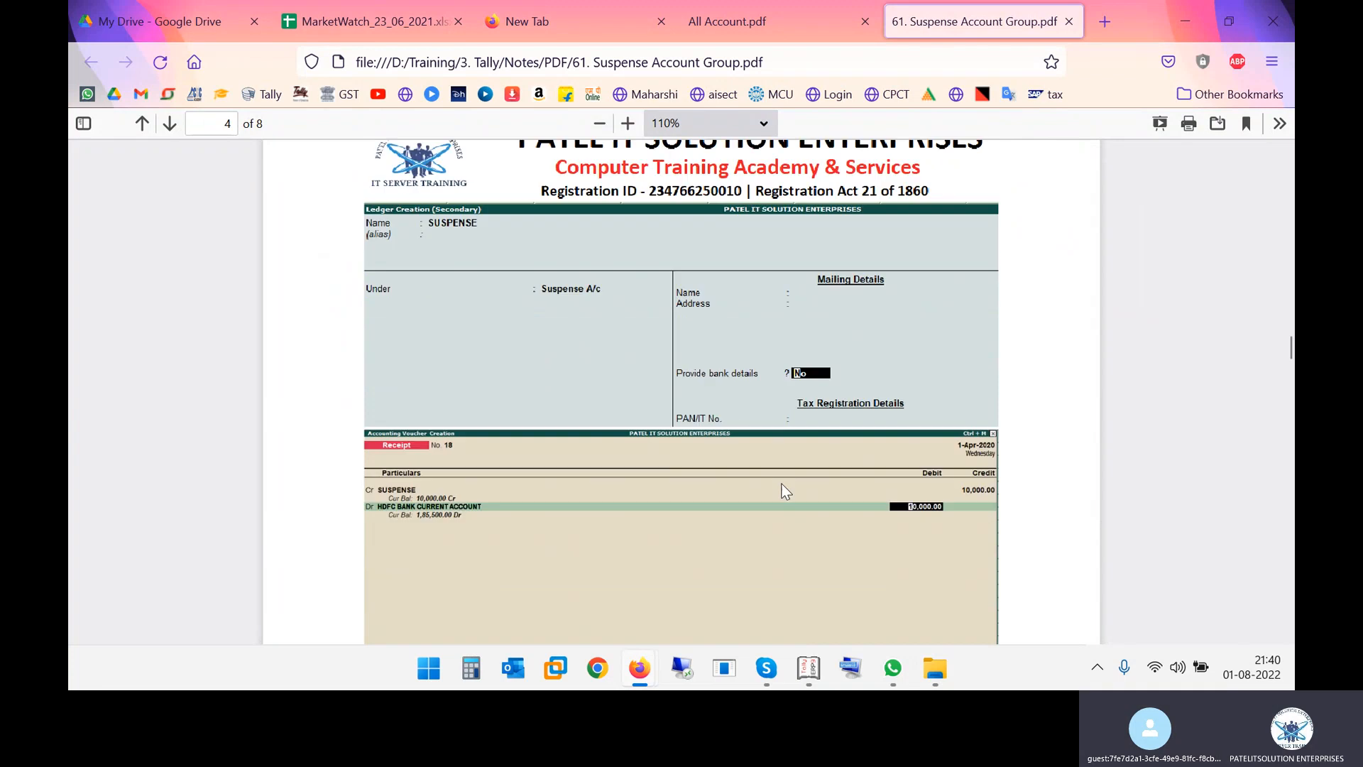
pyautogui.hotkey('alt', 'Tab')
pyautogui.press('Tab')
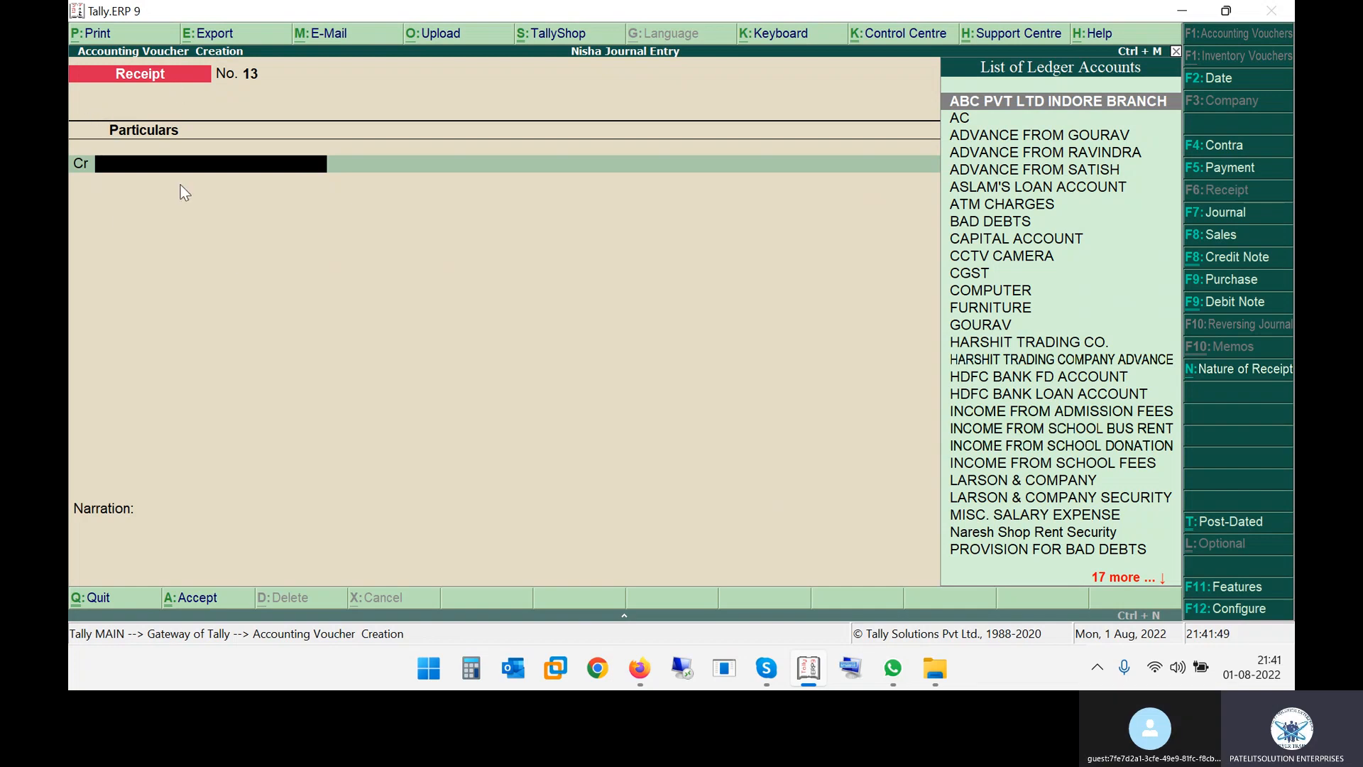
# Start creating a new ledger from the receipt voucher's credit line and name it Suspense, leaving the alias blank.
pyautogui.write('s')
pyautogui.hotkey('alt', 'c')
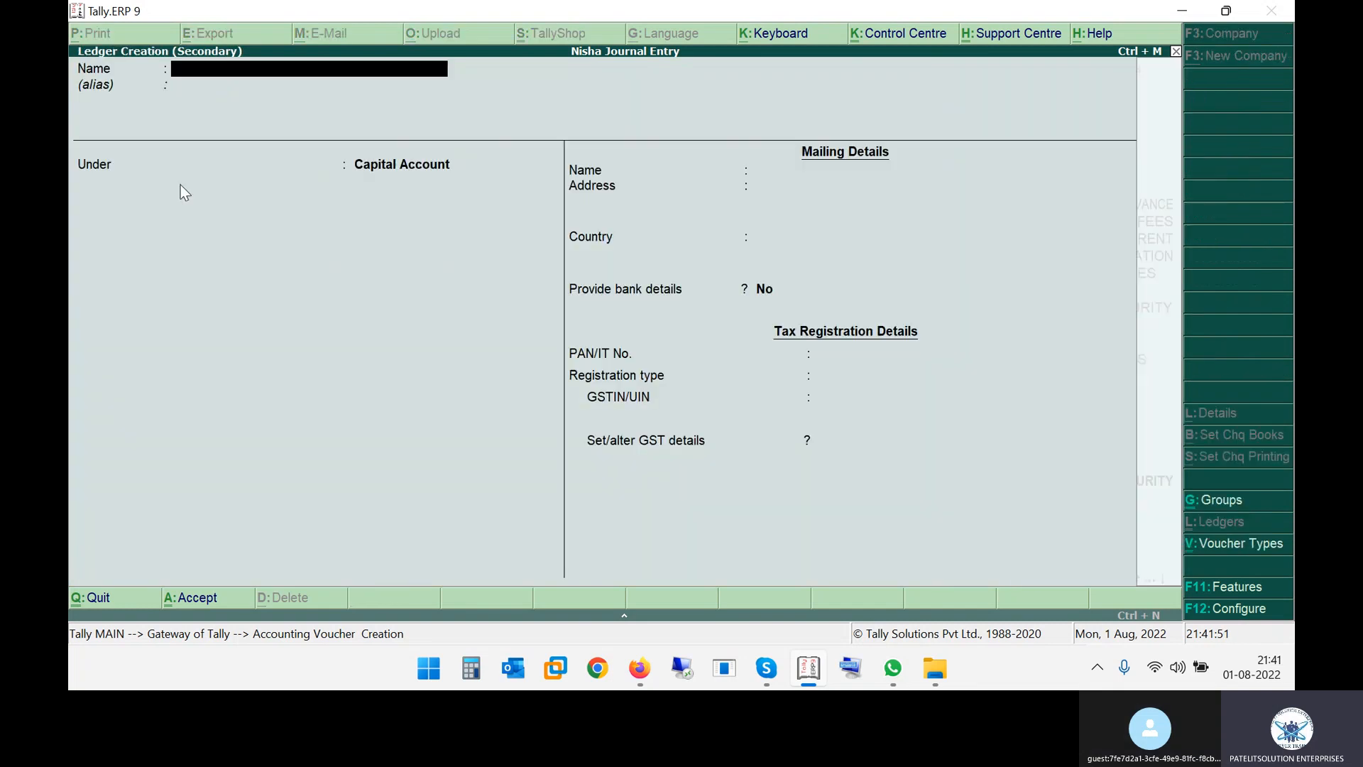
pyautogui.write('Suspens')
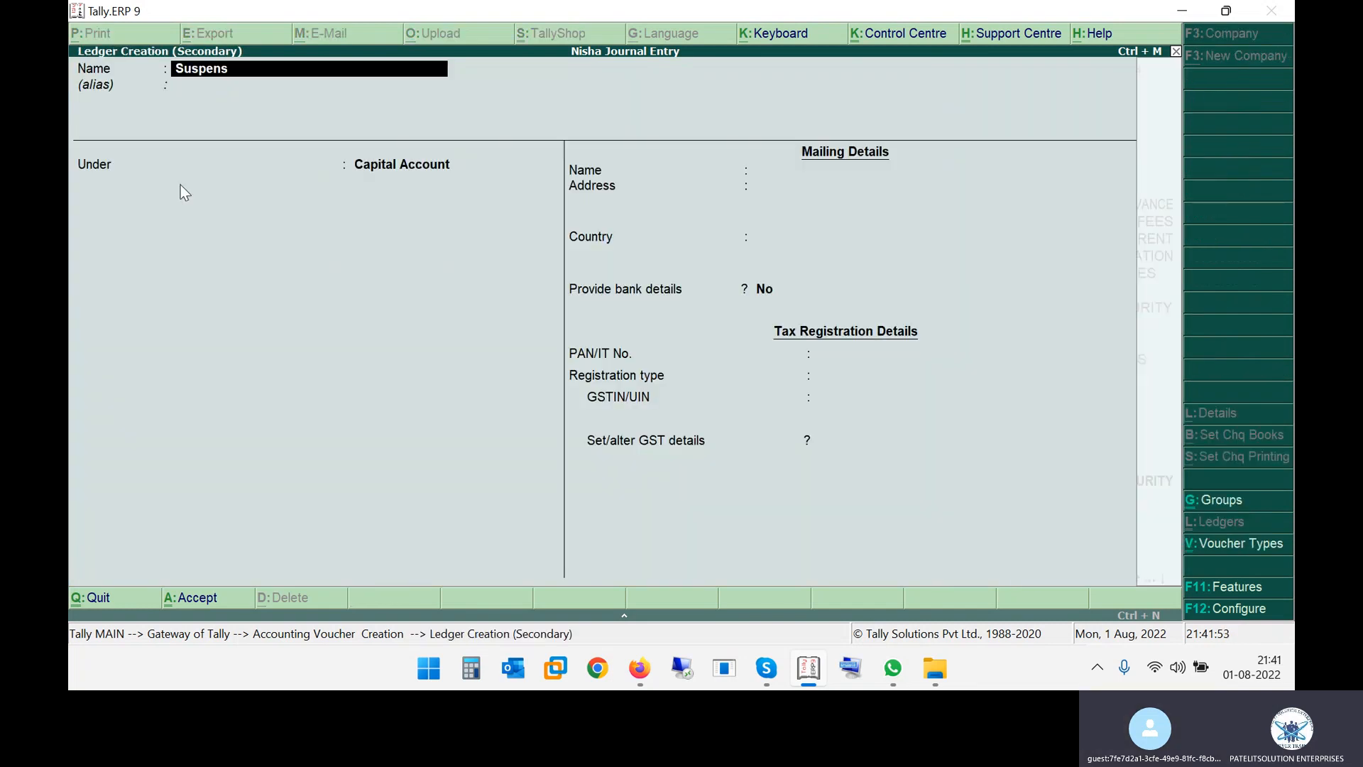
pyautogui.write('e')
pyautogui.press('Return')
pyautogui.press('Return')
# Place the new Suspense ledger under the Suspense A/c group and save it with the remaining details at their defaults.
pyautogui.write('Su')
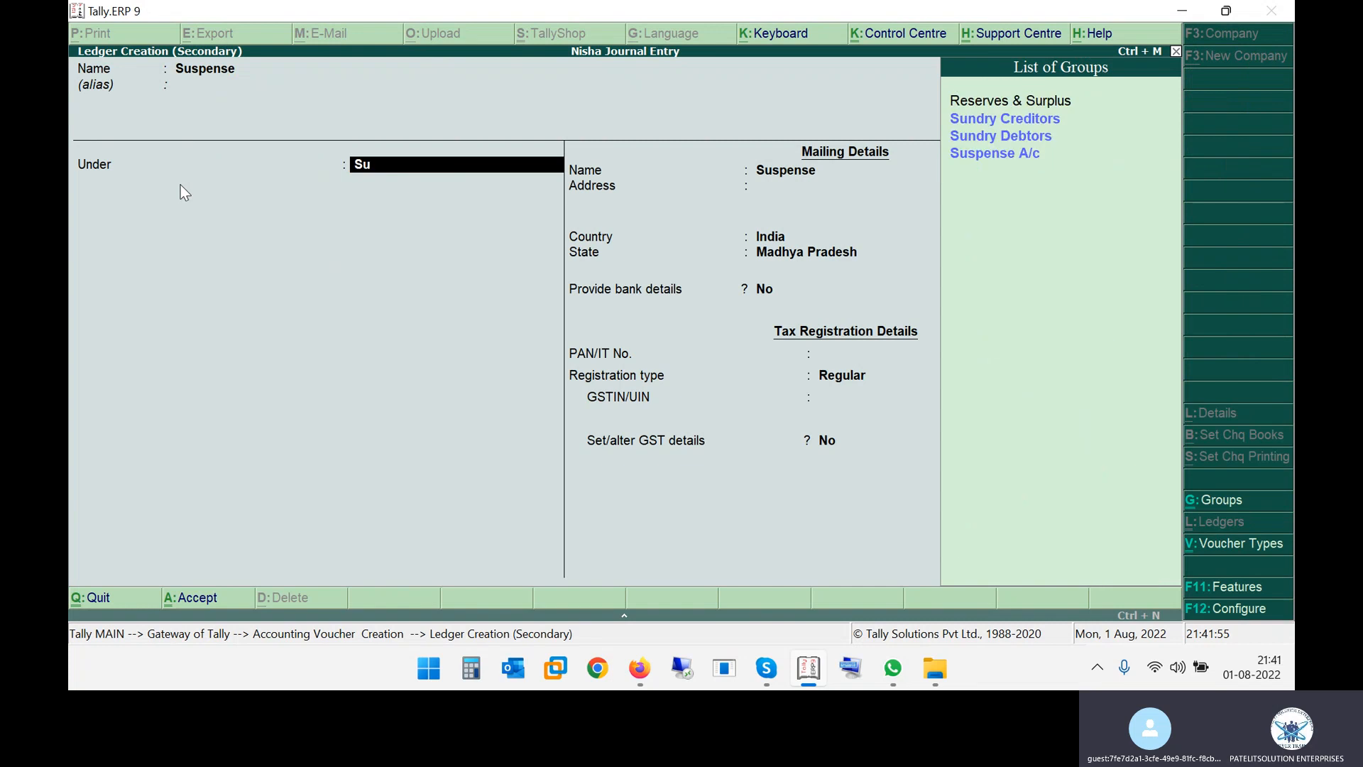
pyautogui.press('Down')
pyautogui.press('Down')
pyautogui.press('Down')
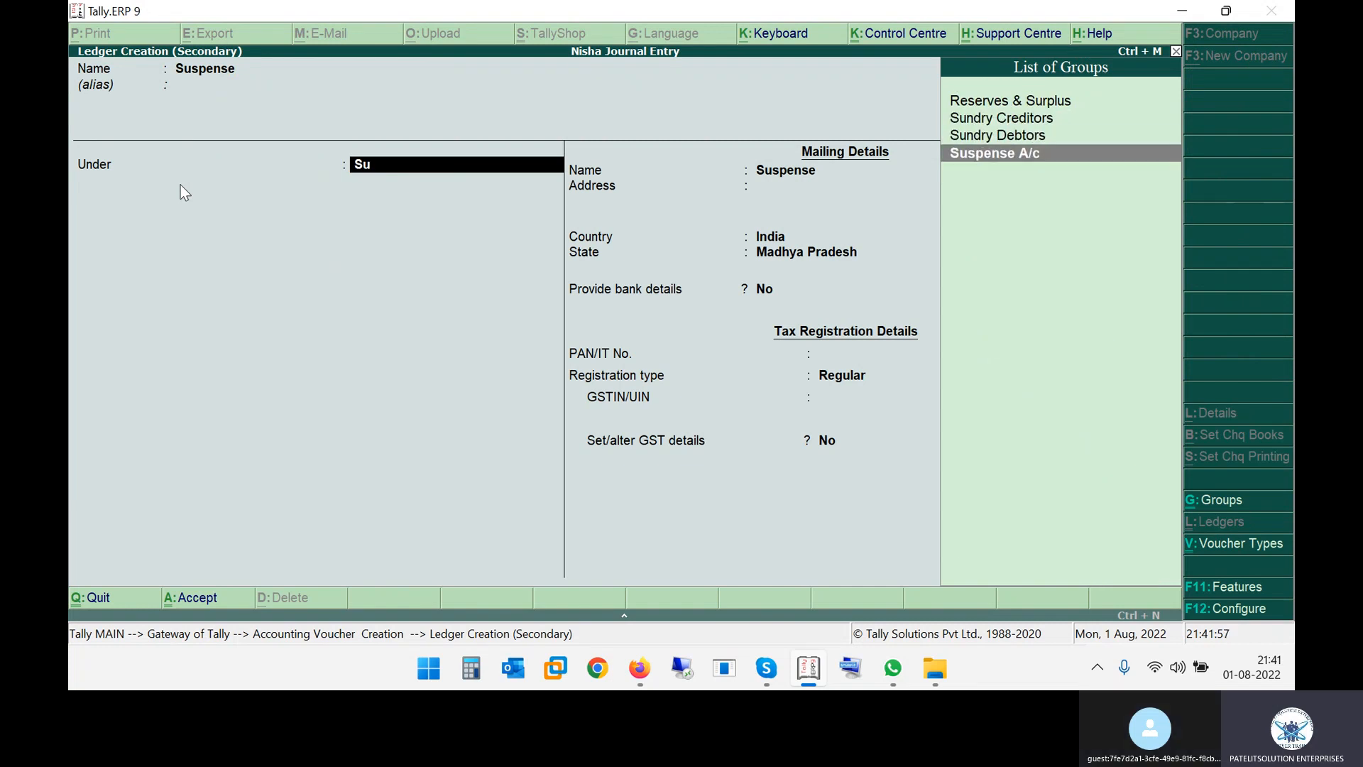
pyautogui.press('Return')
pyautogui.press('Return')
pyautogui.press('Return')
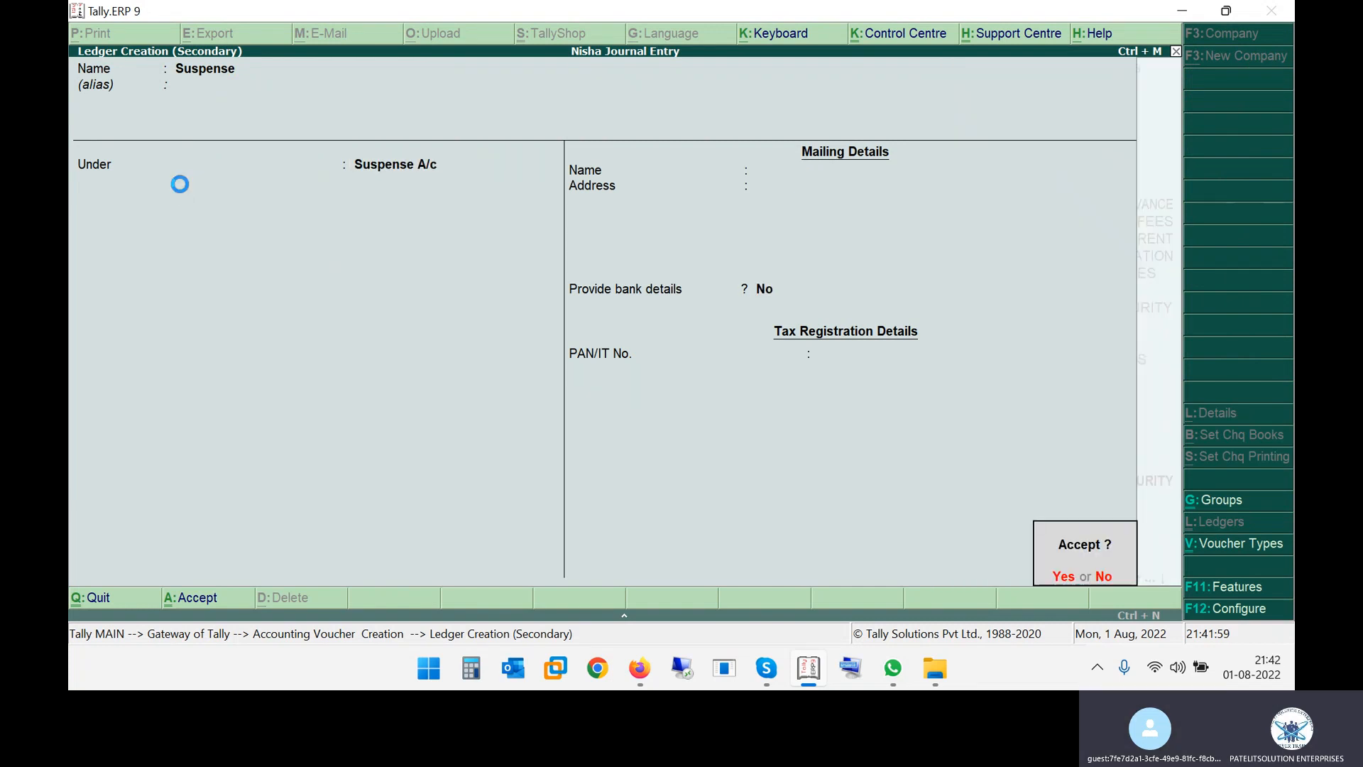
pyautogui.press('Return')
pyautogui.press('Return')
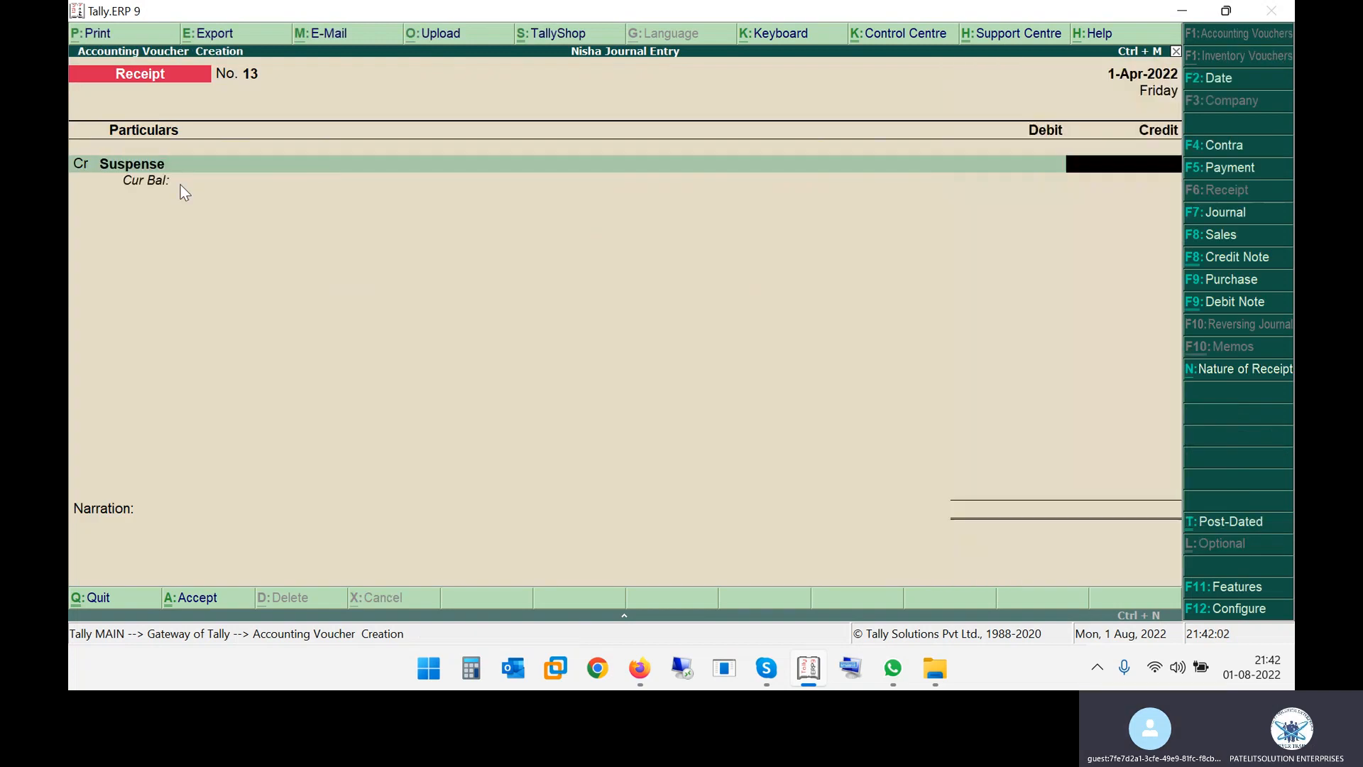
# Credit Suspense with 10000 and choose HDFC BANK CURRENT ACCOUNT as the debit ledger of the receipt.
pyautogui.write('10000')
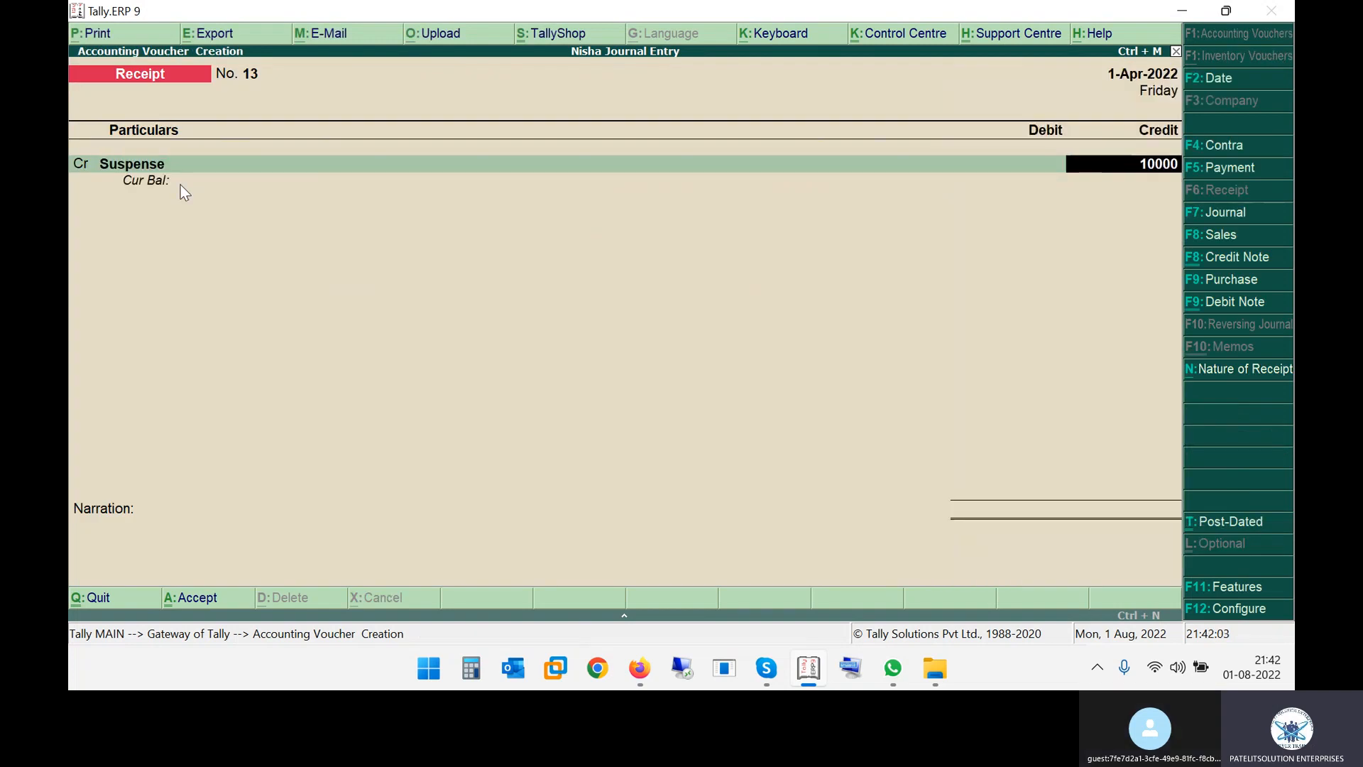
pyautogui.press('Return')
pyautogui.press('Return')
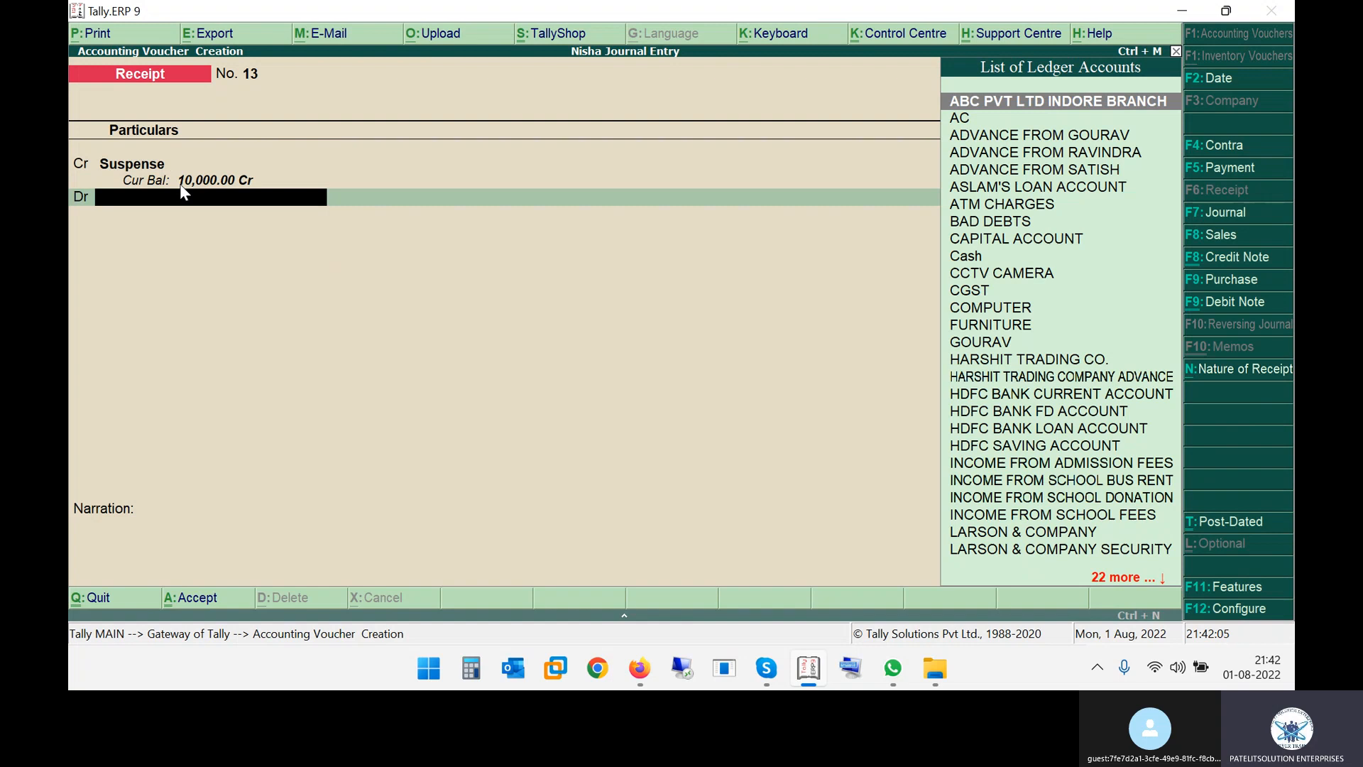
pyautogui.write('Hd')
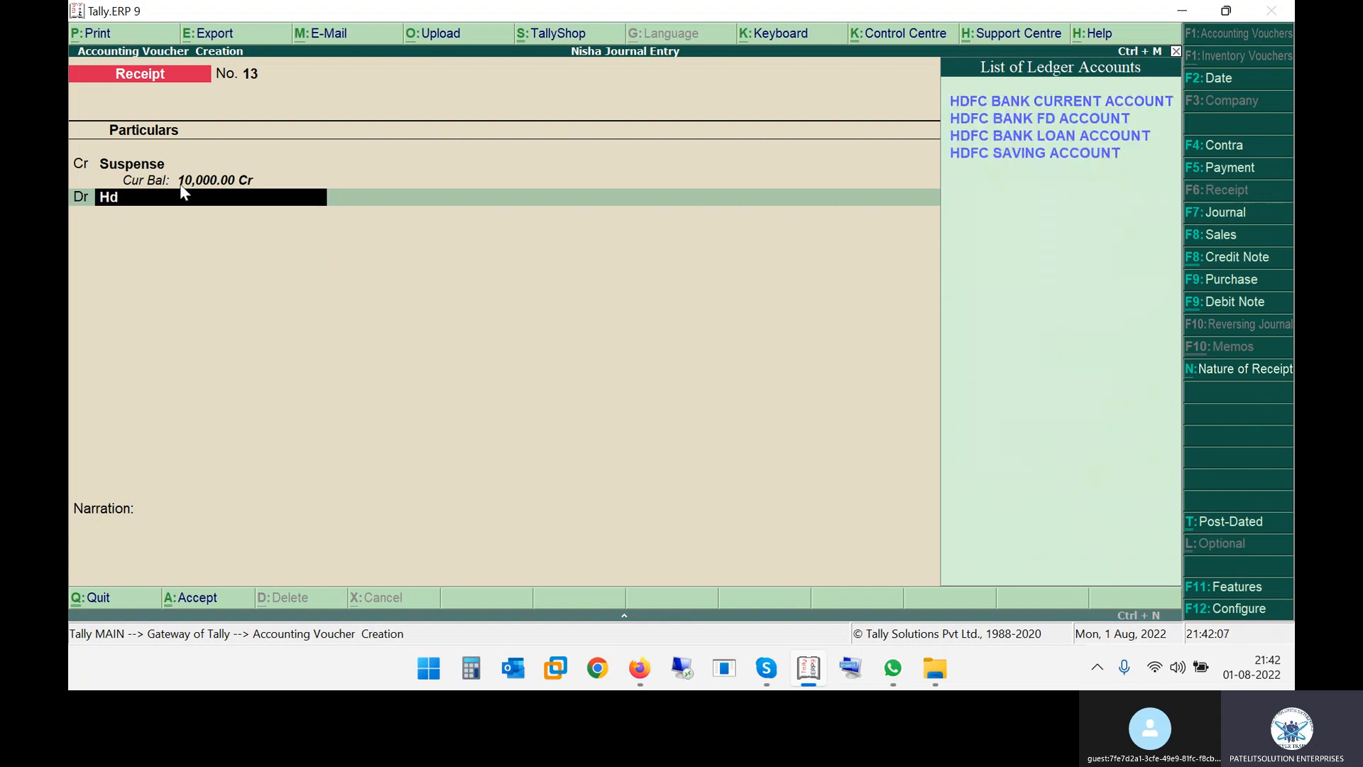
pyautogui.press('Return')
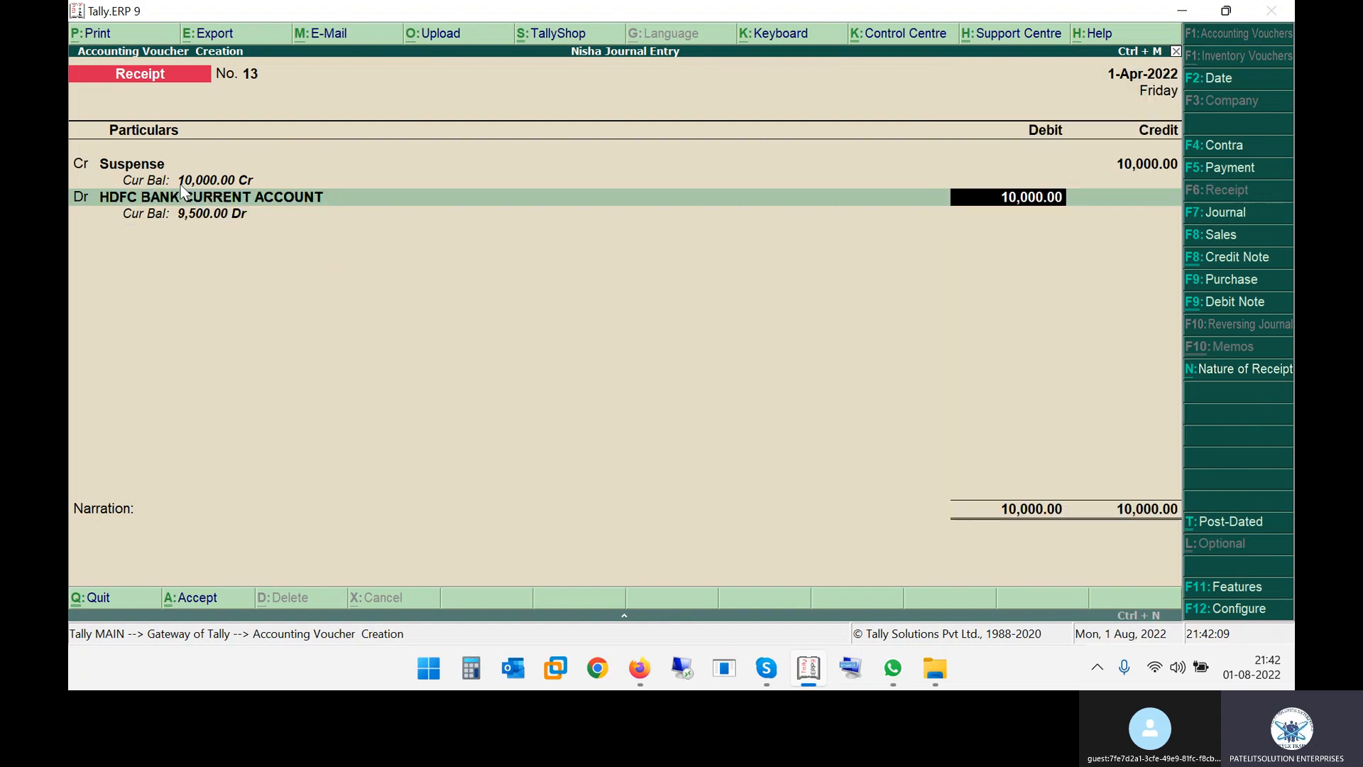
# In the bank allocation for the debit entry, set the transaction type to e-Fund Transfer and the instrument number to 123456.
pyautogui.press('Return')
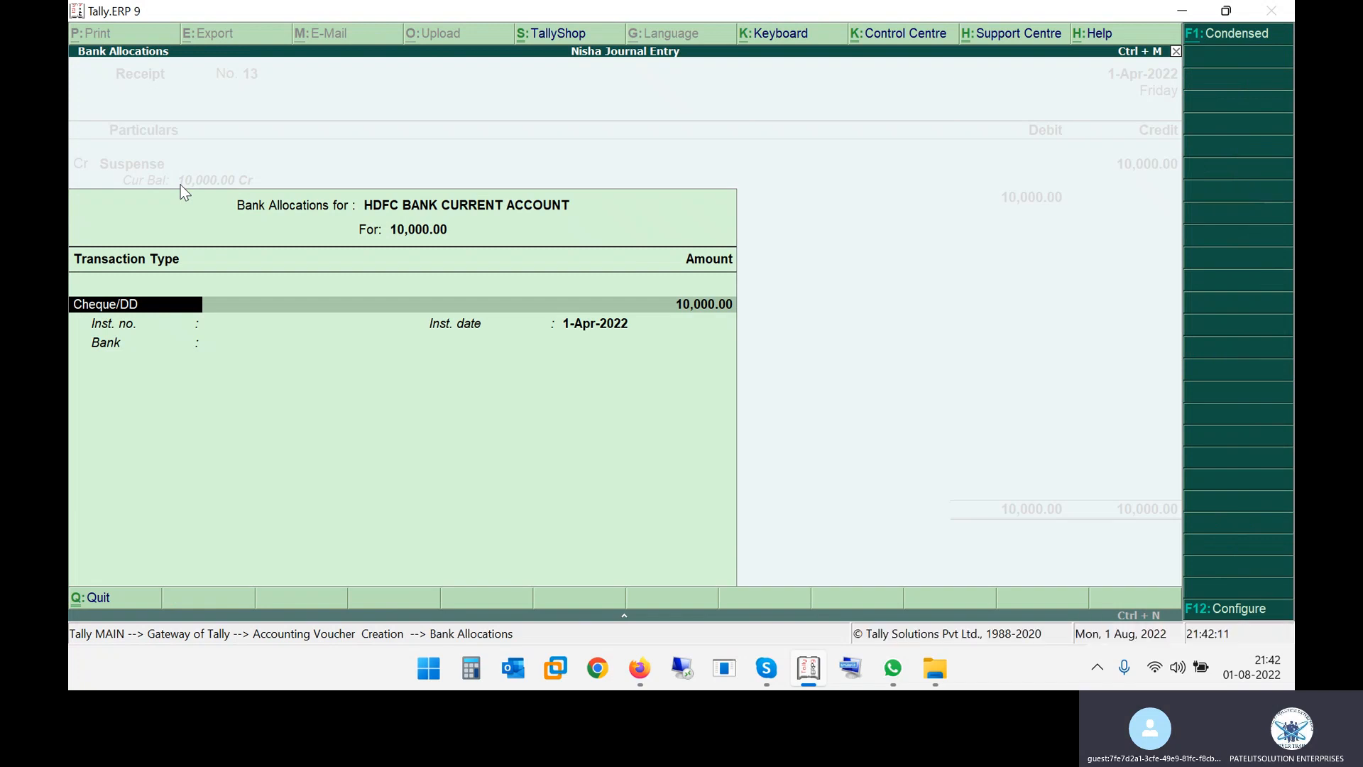
pyautogui.press('Escape')
pyautogui.press('Return')
pyautogui.press('Return')
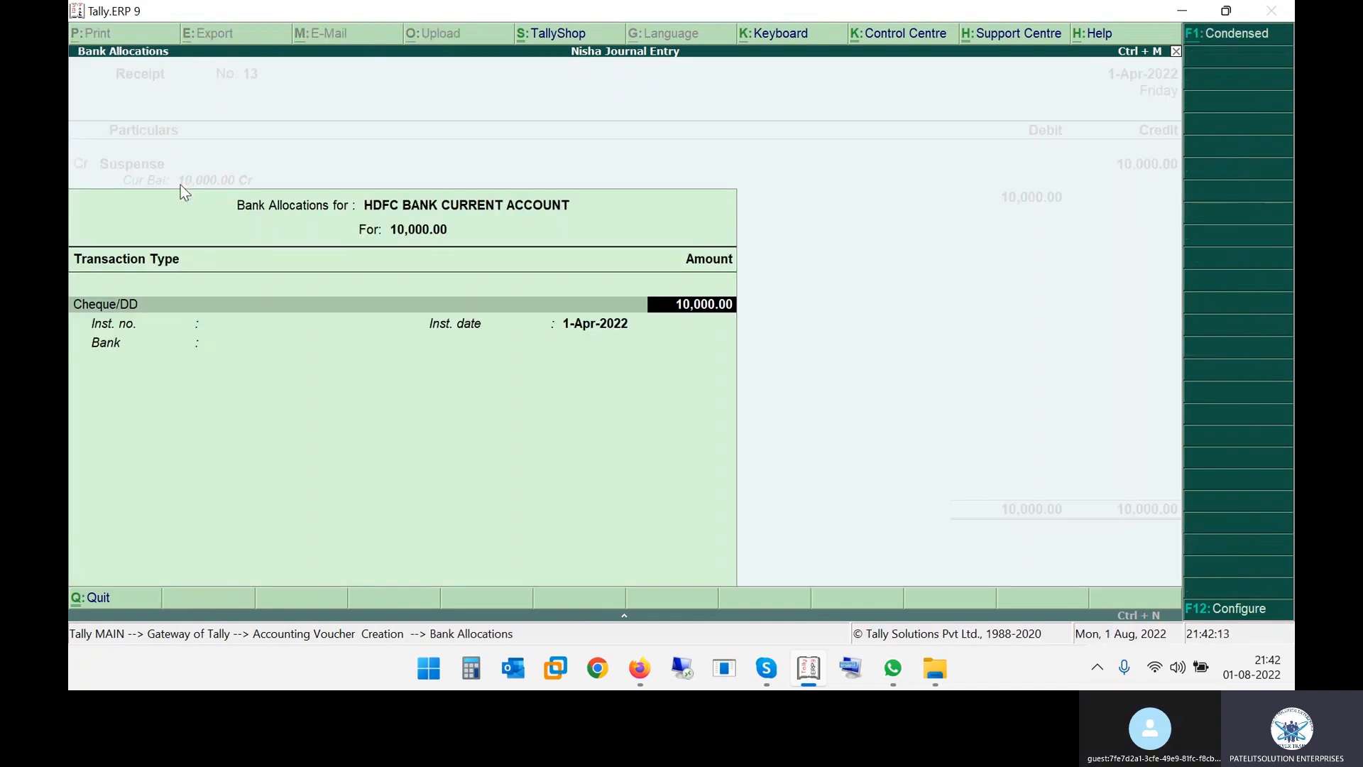
pyautogui.press('BackSpace')
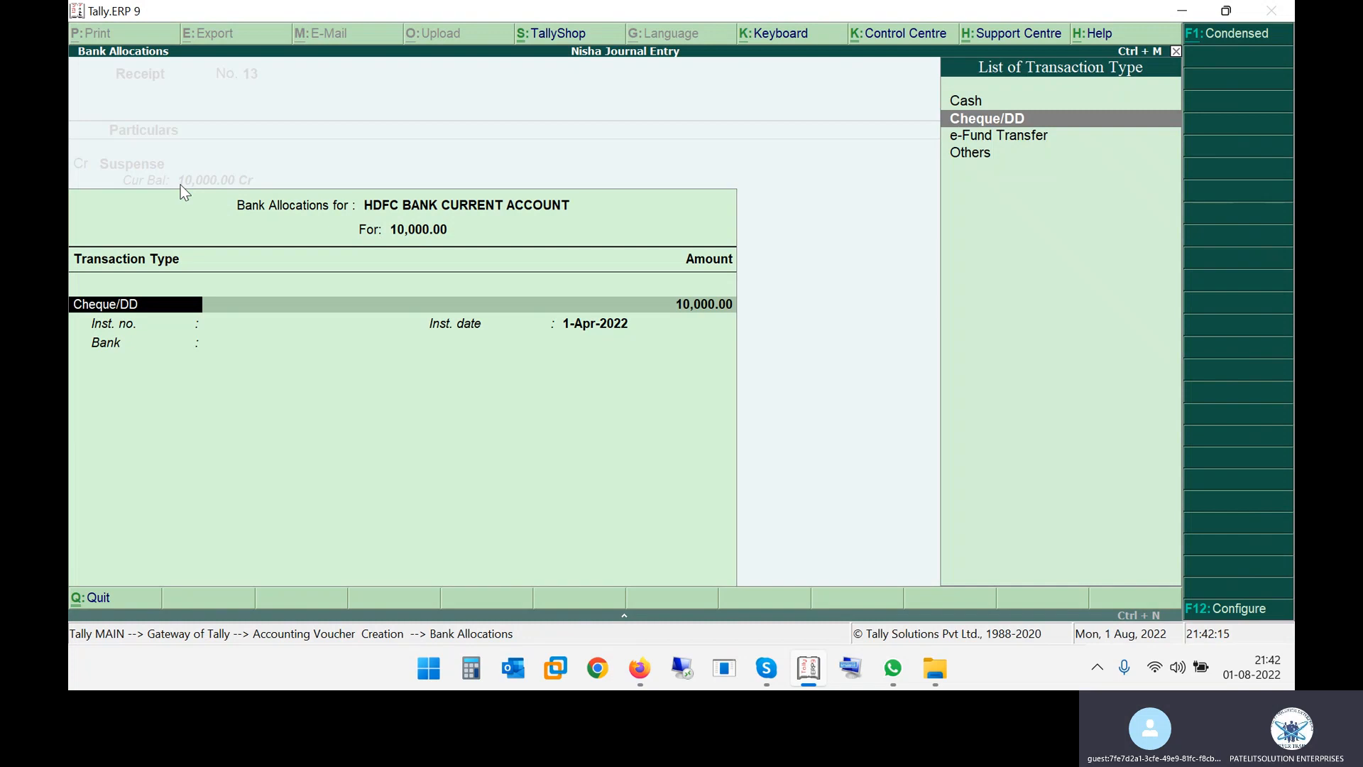
pyautogui.press('Down')
pyautogui.press('Return')
pyautogui.press('Return')
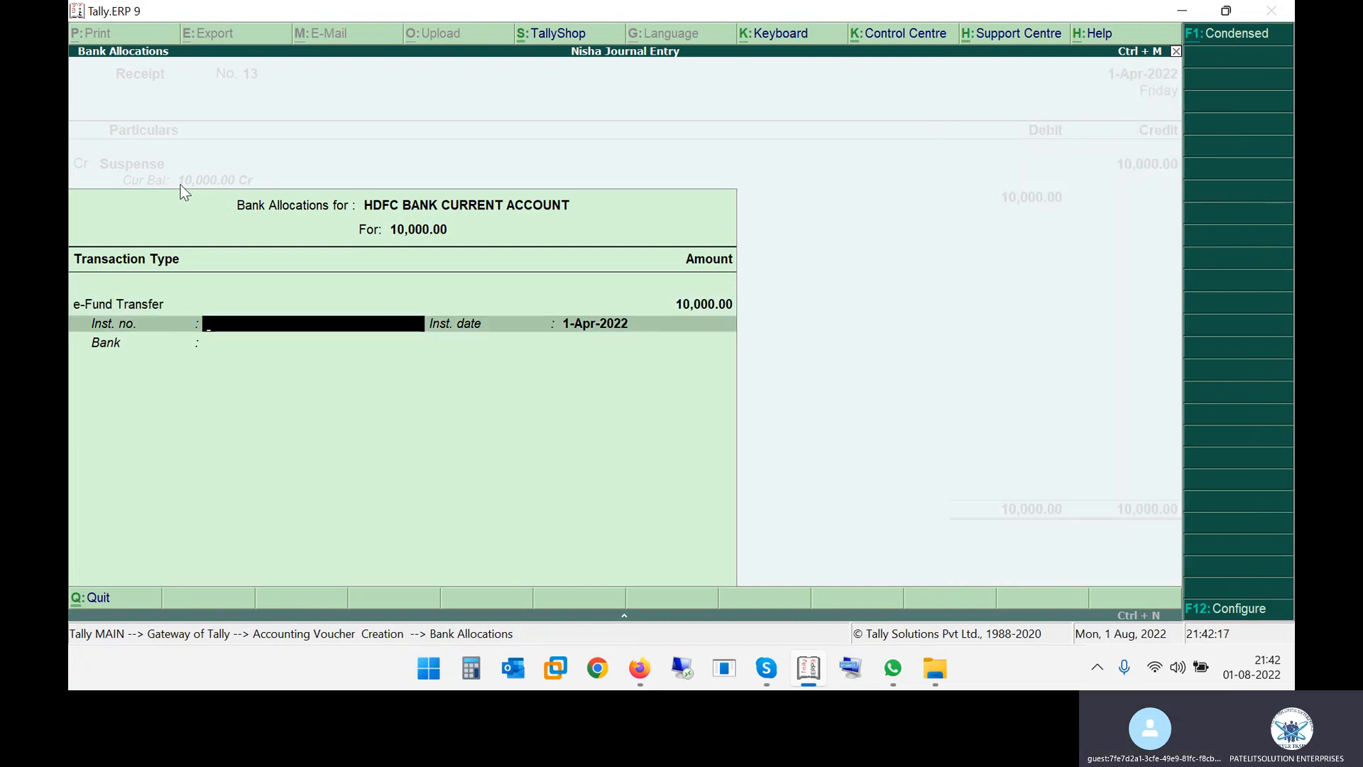
pyautogui.write('123456')
pyautogui.press('Return')
pyautogui.press('Return')
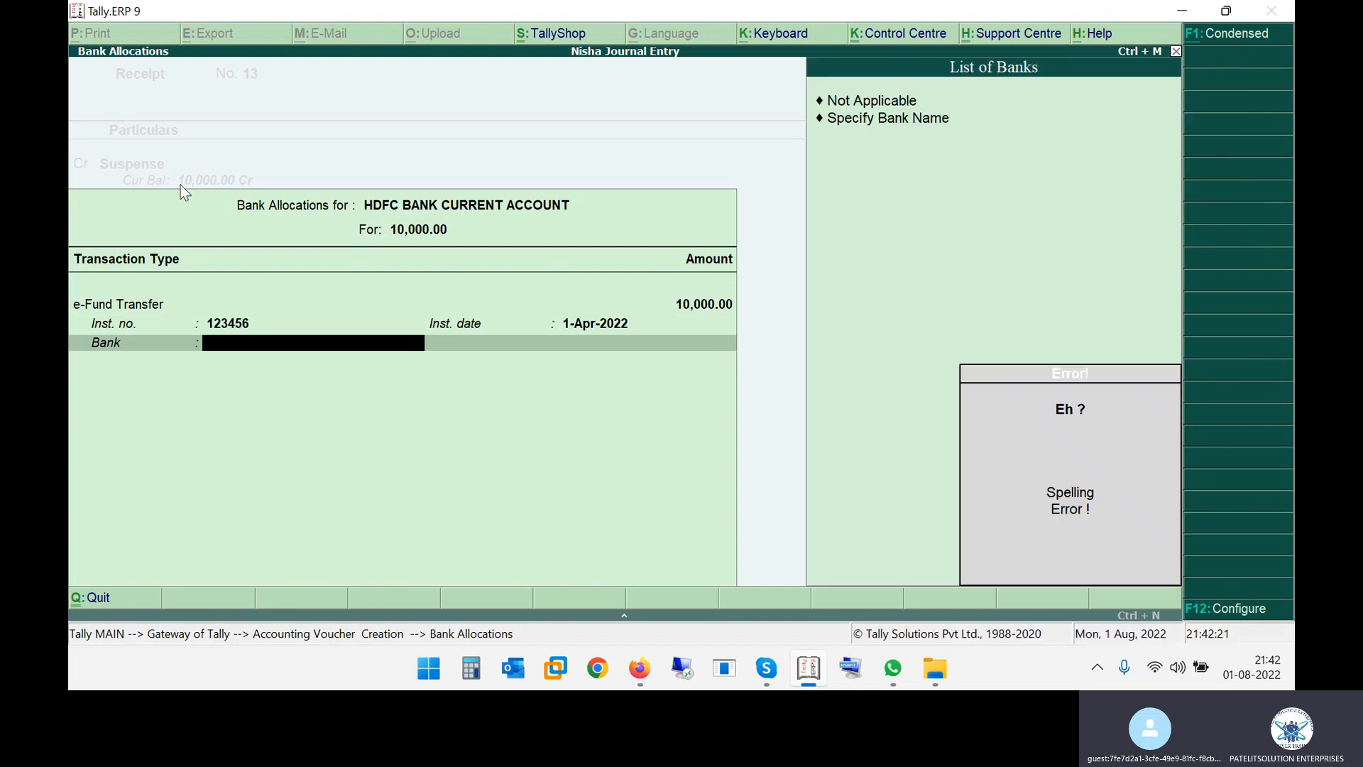
# Specify Hdfc as the bank name in the allocation and save the receipt voucher without a narration.
pyautogui.press('Down')
pyautogui.press('Return')
pyautogui.write('Hdfc')
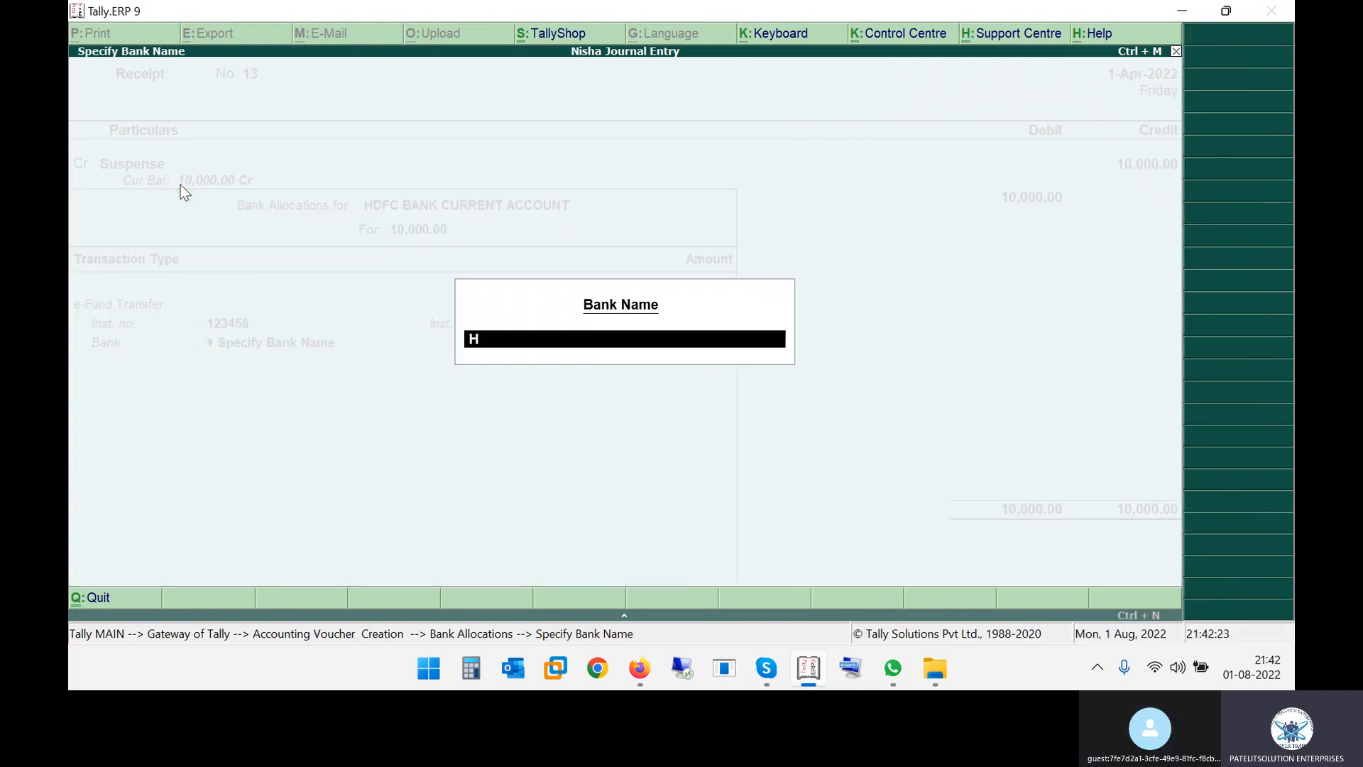
pyautogui.press('BackSpace')
pyautogui.press('BackSpace')
pyautogui.press('BackSpace')
pyautogui.write('dfc')
pyautogui.press('Return')
pyautogui.press('Return')
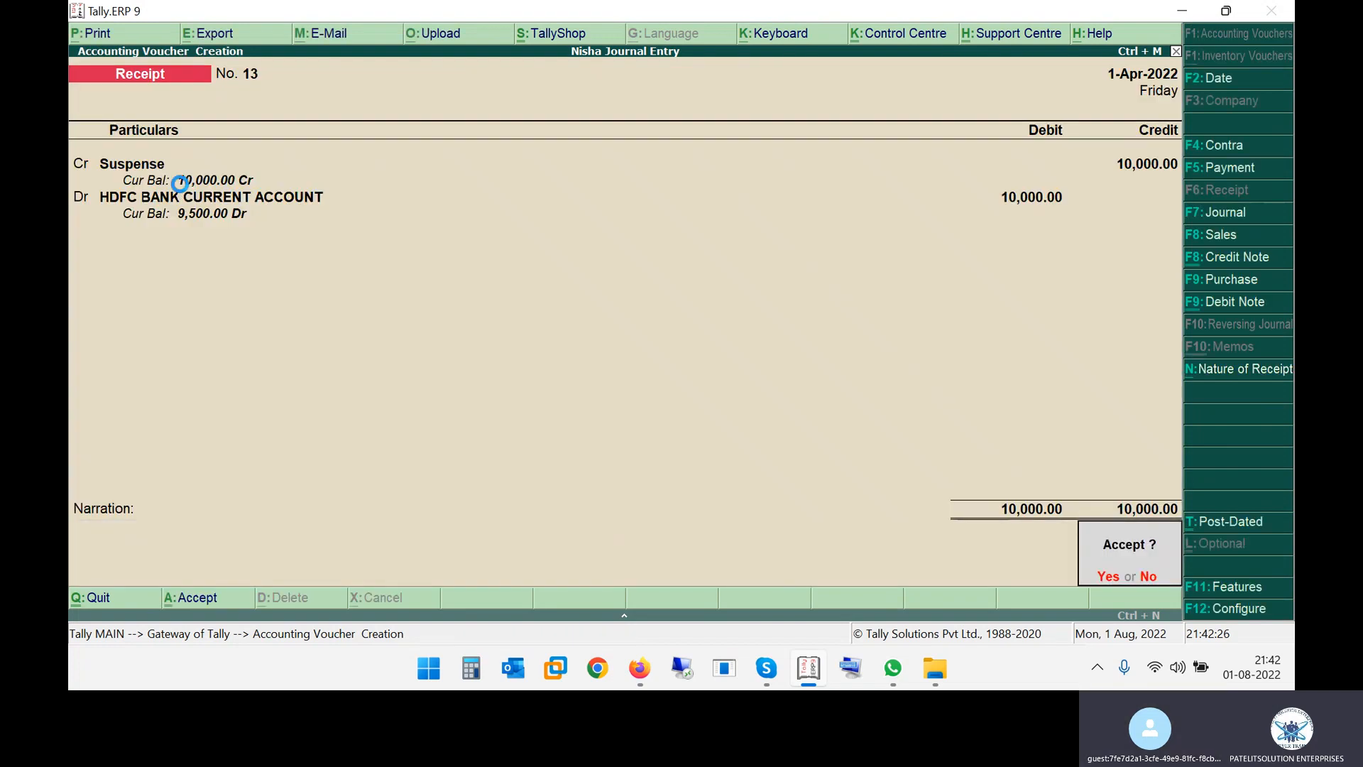
pyautogui.press('Return')
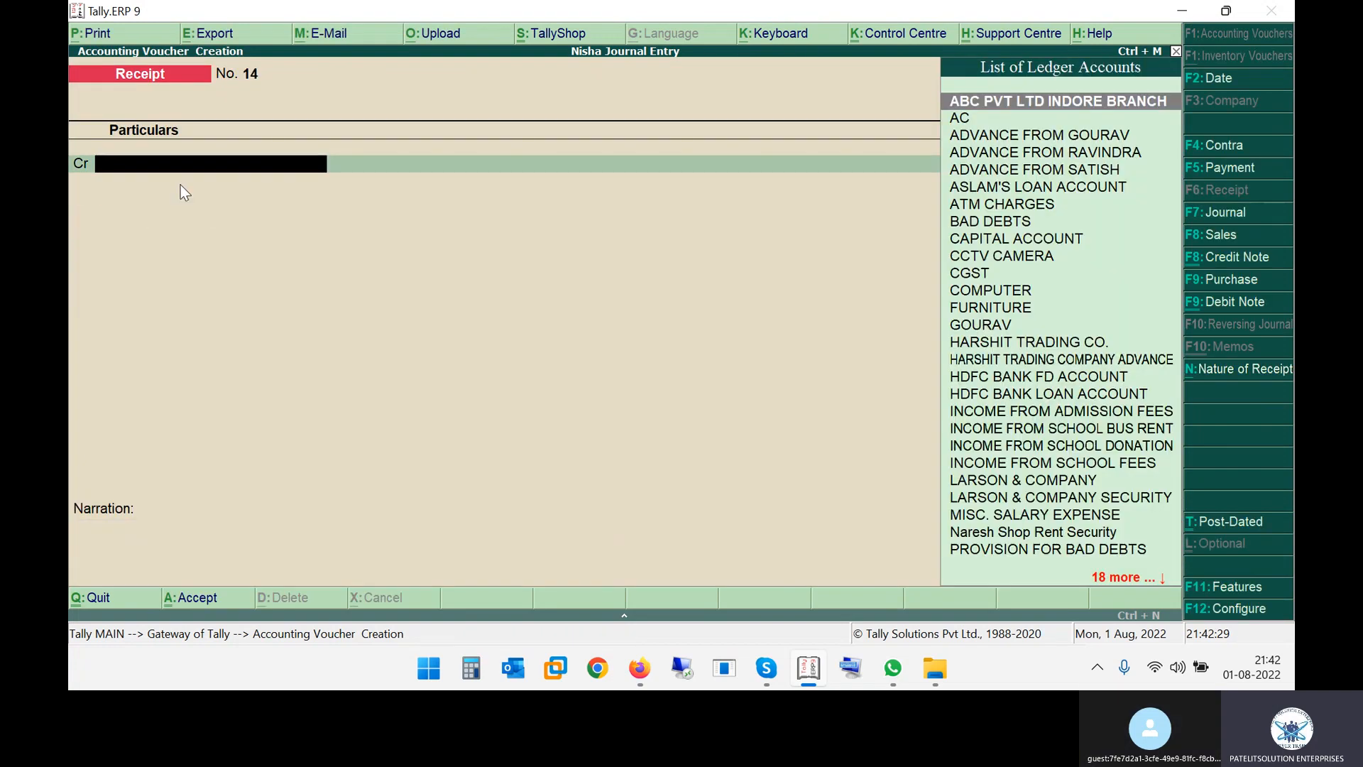
# Switch to the Suspense Account Group PDF and examine the Eg-2 example for a 5000 rs payment.
pyautogui.hotkey('alt', 'Tab')
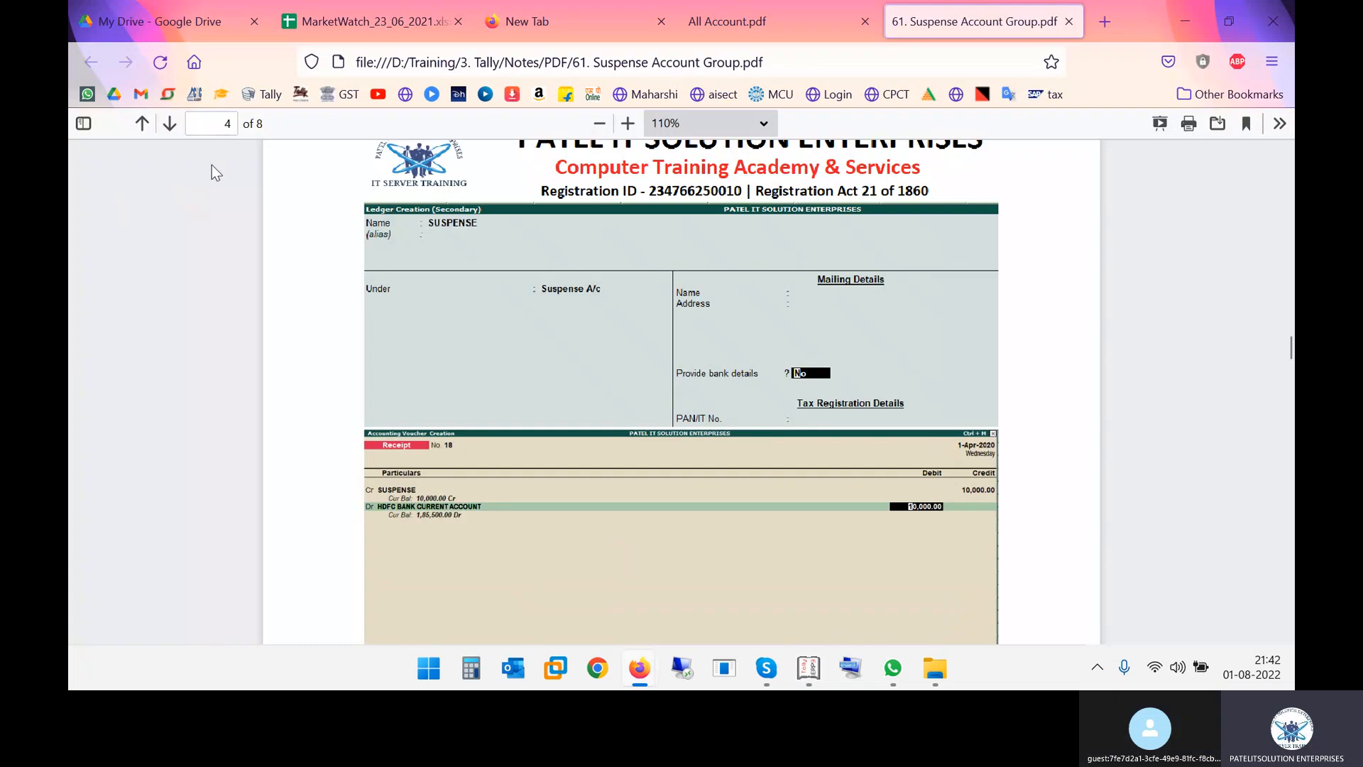
pyautogui.scroll(-5, 624, 418)
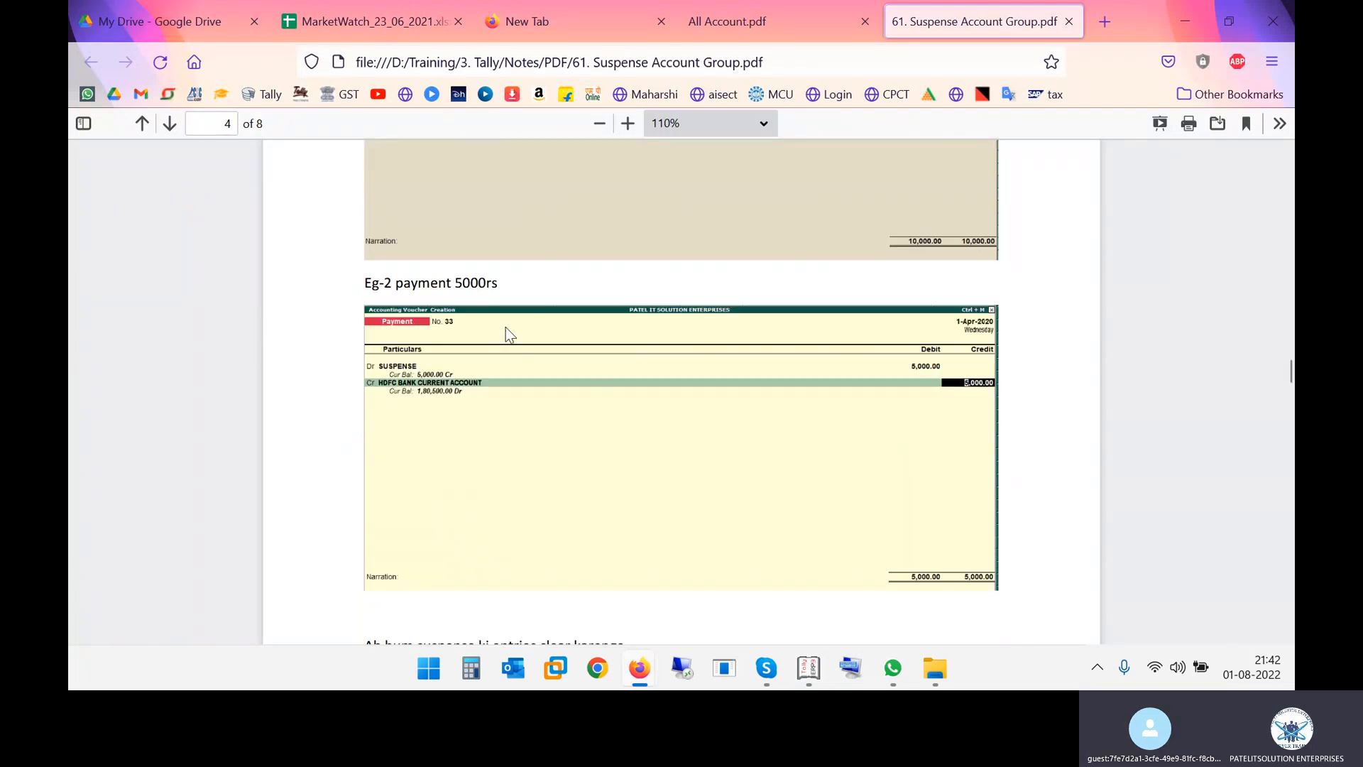
pyautogui.moveTo(452, 283); pyautogui.dragTo(510, 285)
# Return to Tally.ERP 9 and open a new payment voucher, rechecking the payment example in the PDF.
pyautogui.hotkey('alt', 'Tab')
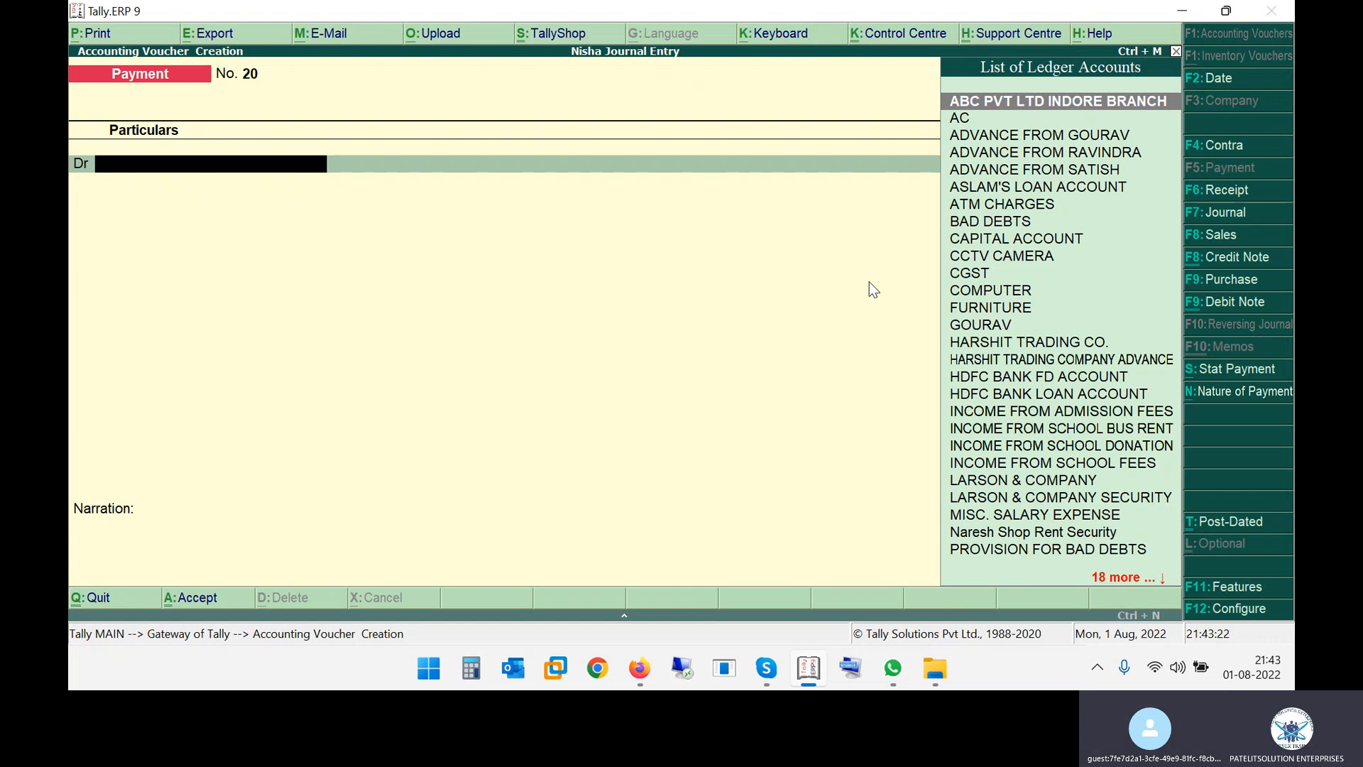
pyautogui.hotkey('alt', 'Tab')
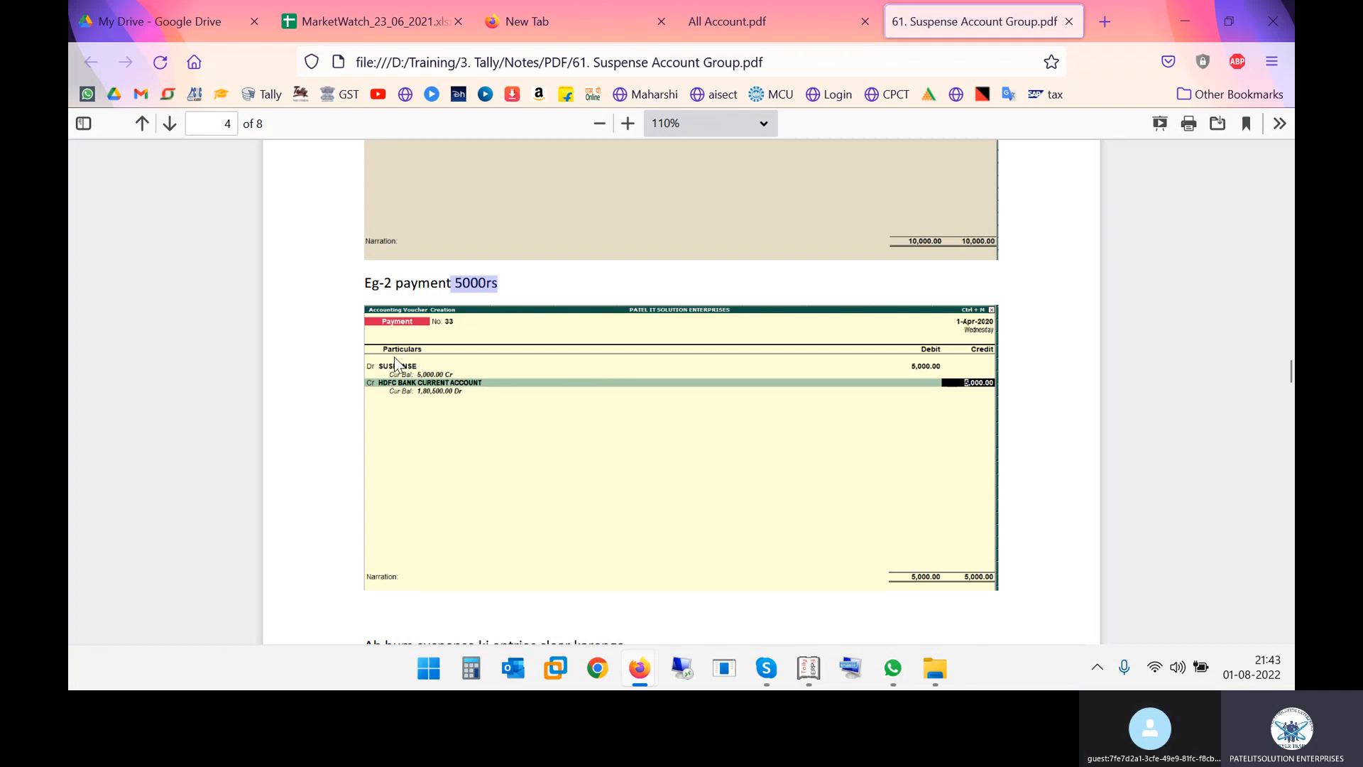
pyautogui.hotkey('alt', 'Tab')
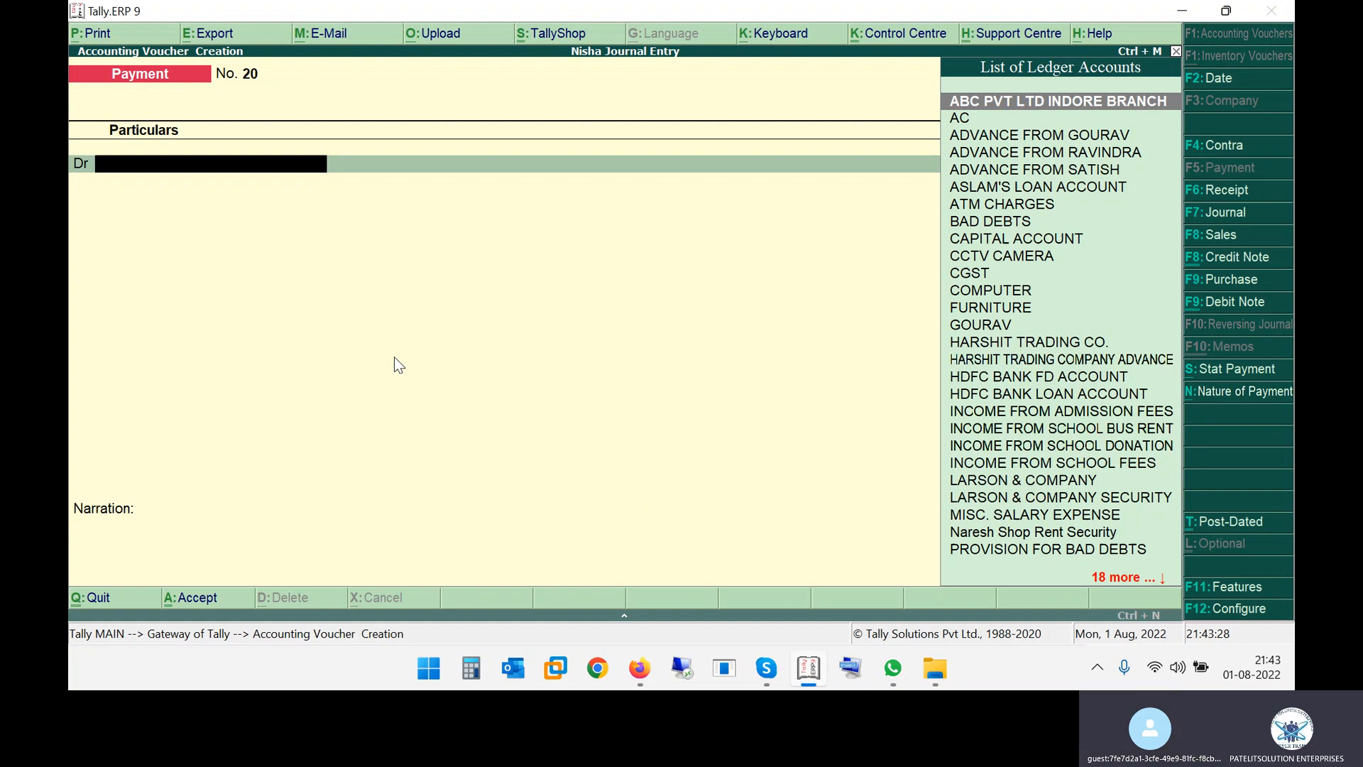
# Debit the Suspense ledger with 5000 in the new payment voucher.
pyautogui.write('Suspense')
pyautogui.press('Return')
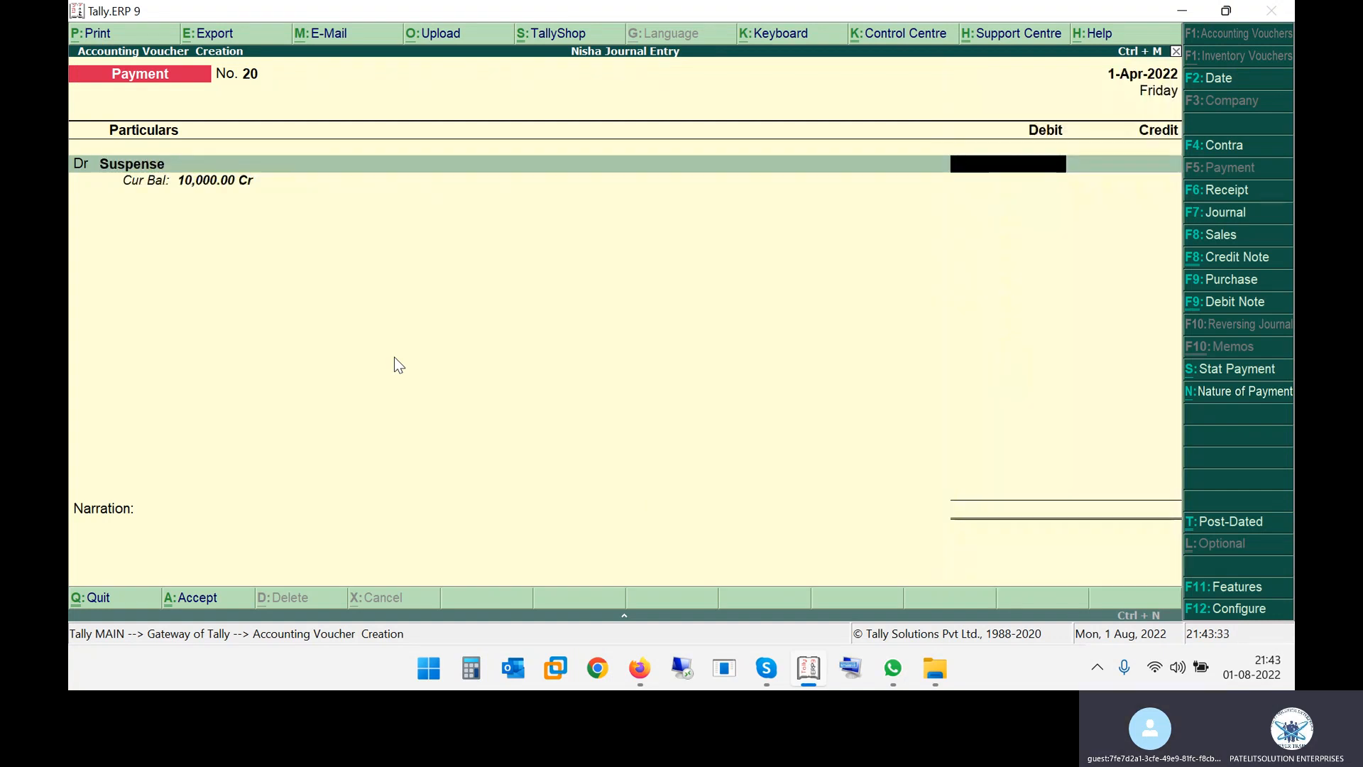
pyautogui.write('5000')
pyautogui.press('Return')
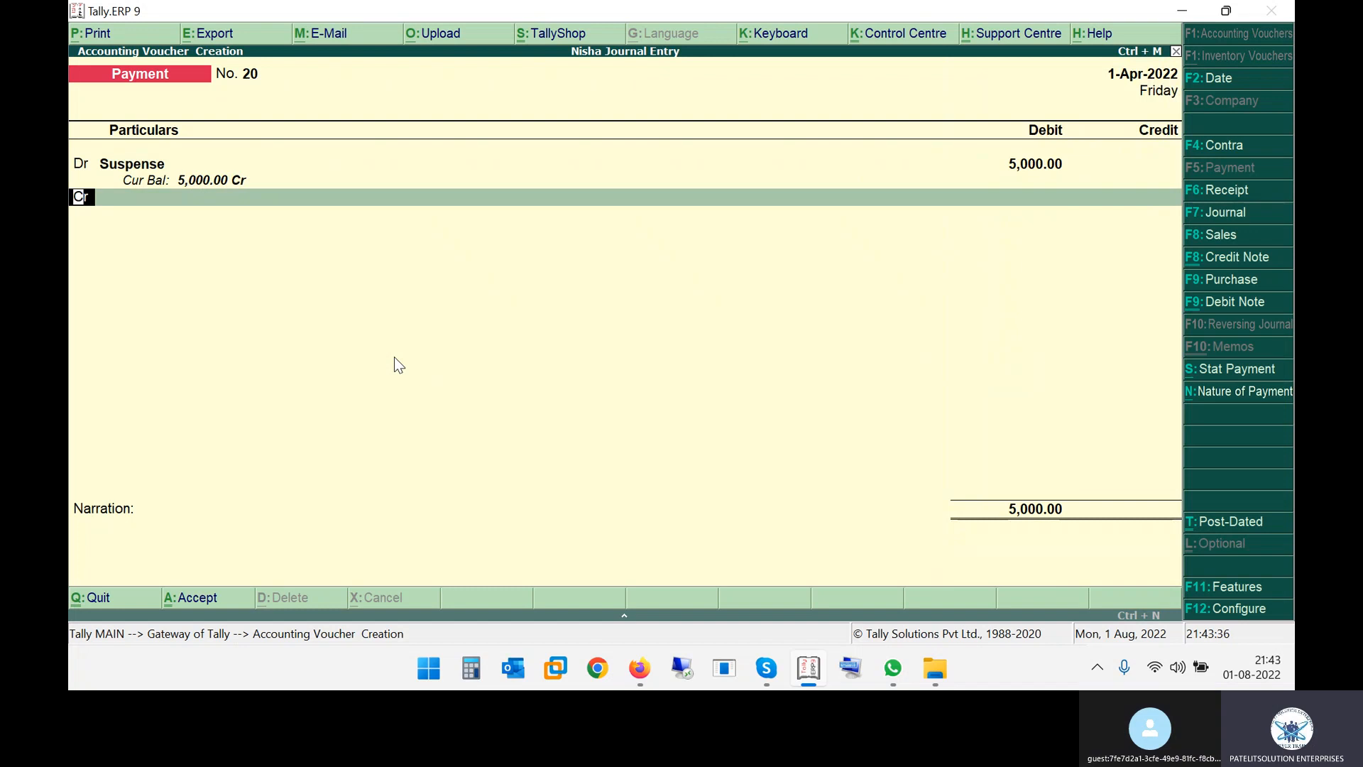
# Add HDFC BANK CURRENT ACCOUNT as the credit entry of the payment voucher with 5,000.00.
pyautogui.press('Return')
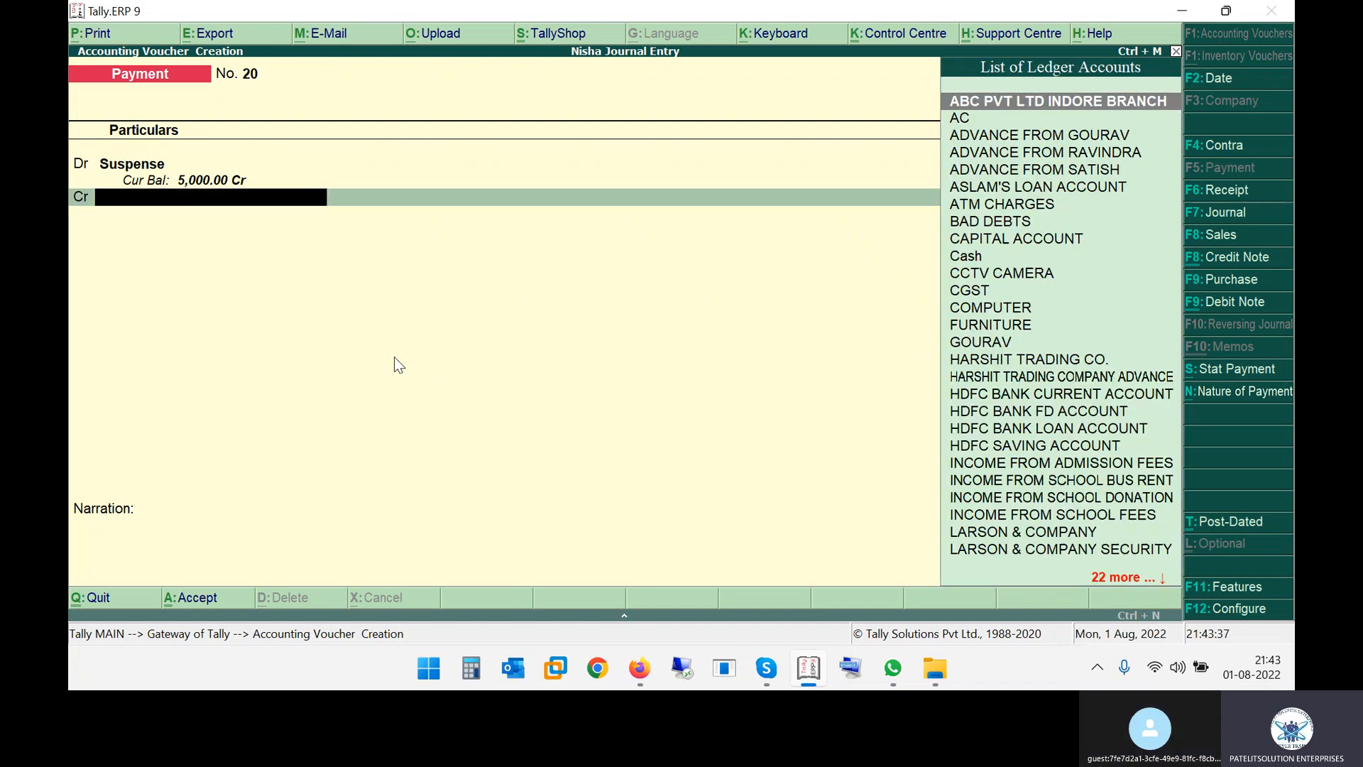
pyautogui.hotkey('alt', 'Tab')
pyautogui.hotkey('alt', 'Tab')
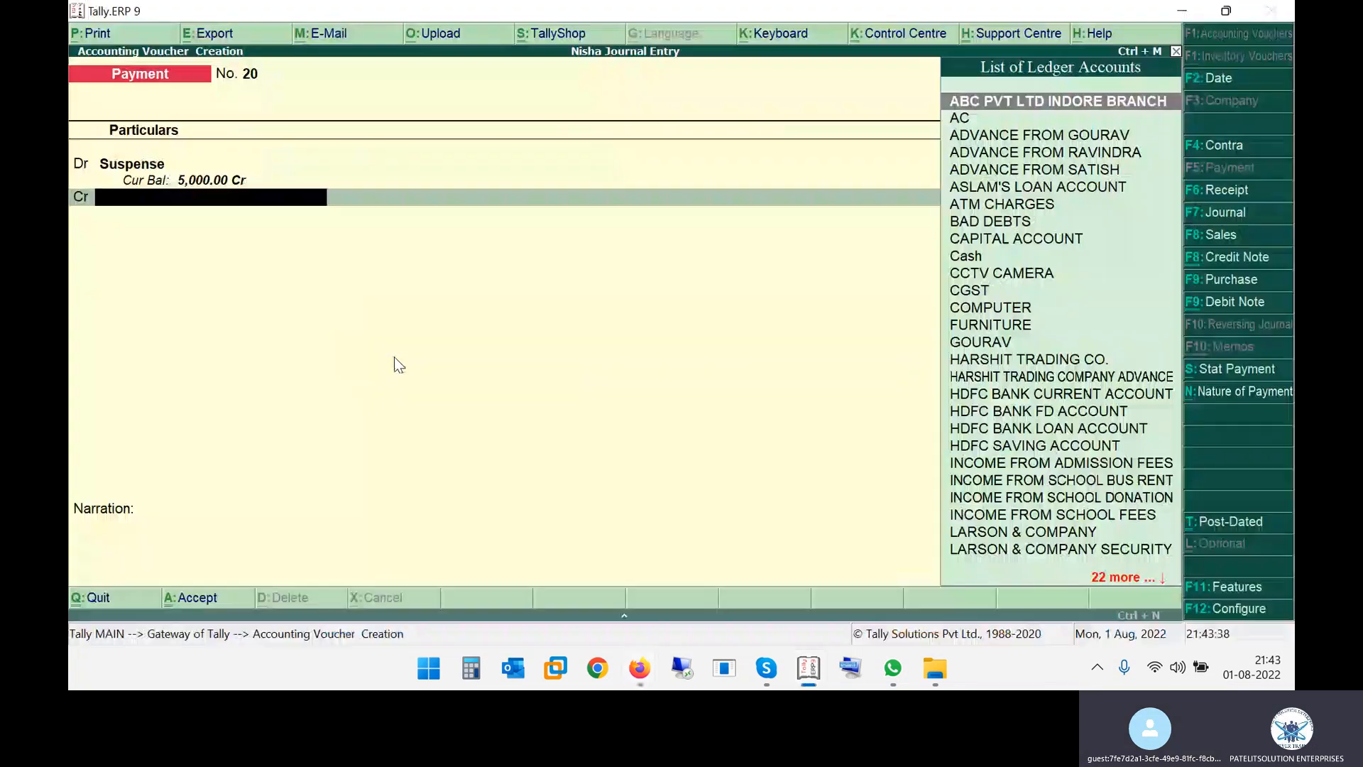
pyautogui.write('hdfc')
pyautogui.press('Return')
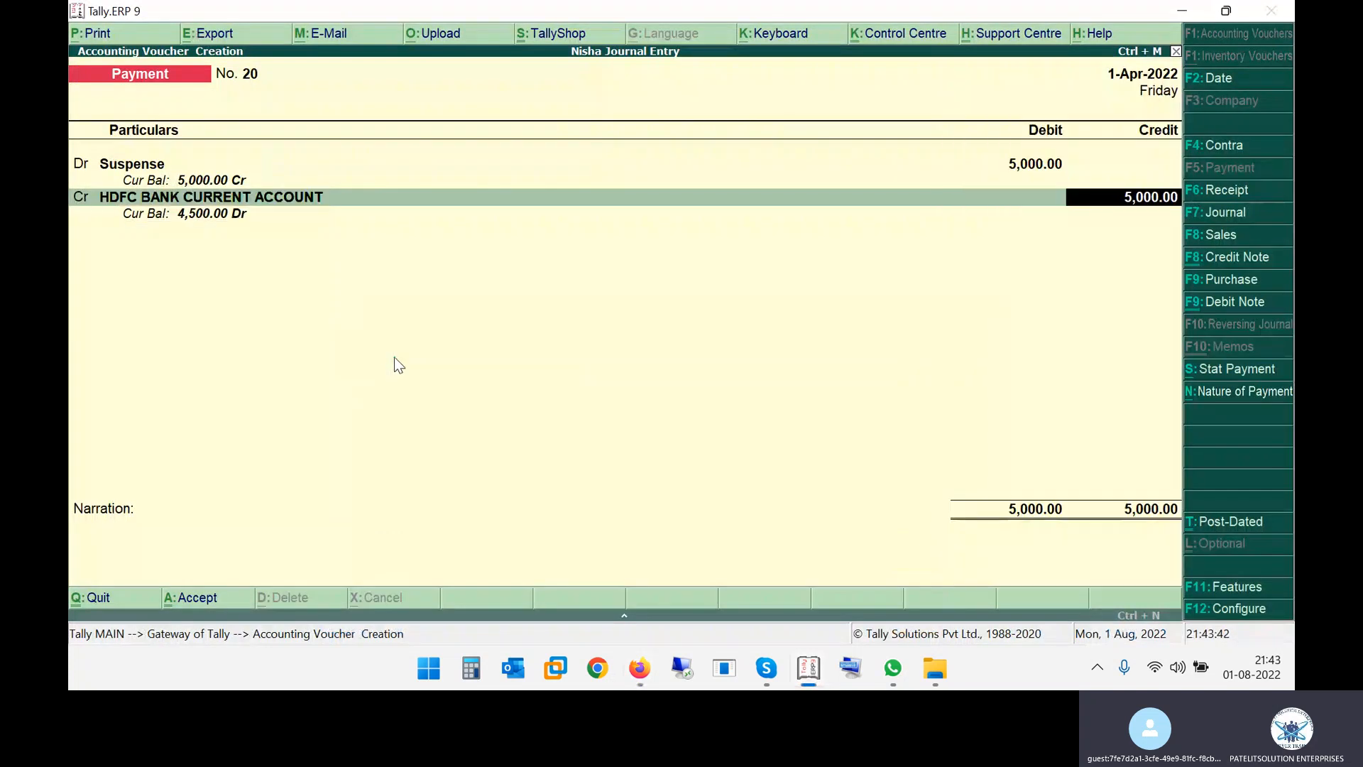
pyautogui.press('Return')
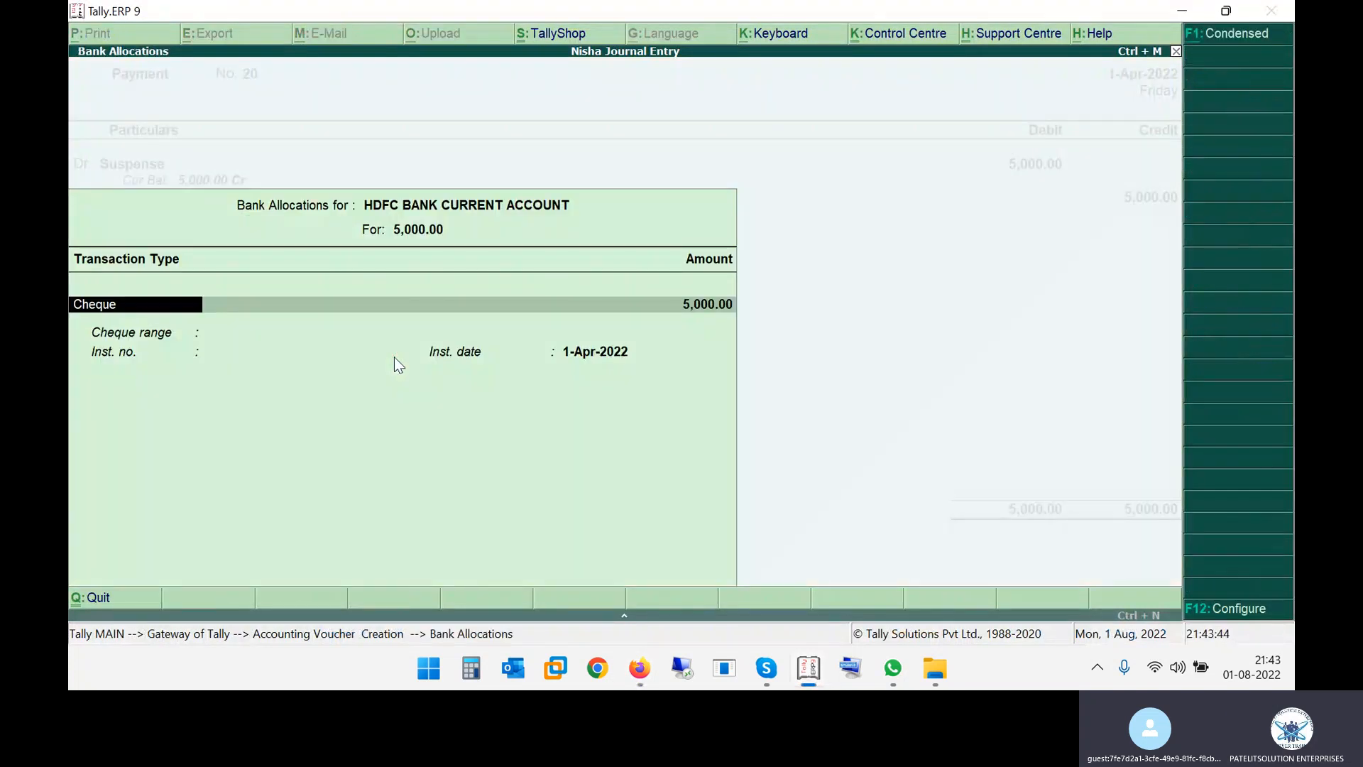
# Accept Cheque with cheque range Not Applicable and no instrument number in the bank allocation, and save the payment voucher without a narration.
pyautogui.press('Escape')
pyautogui.press('Return')
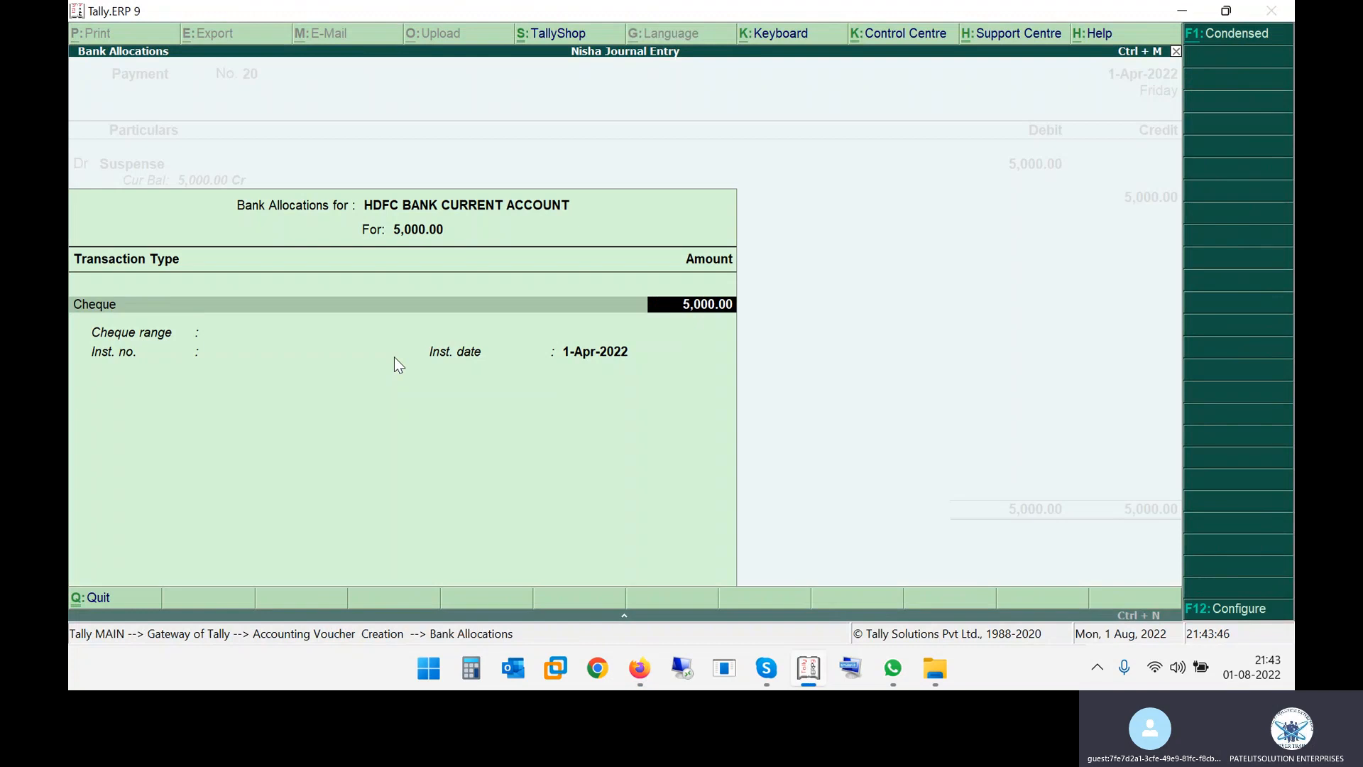
pyautogui.press('Return')
pyautogui.press('Return')
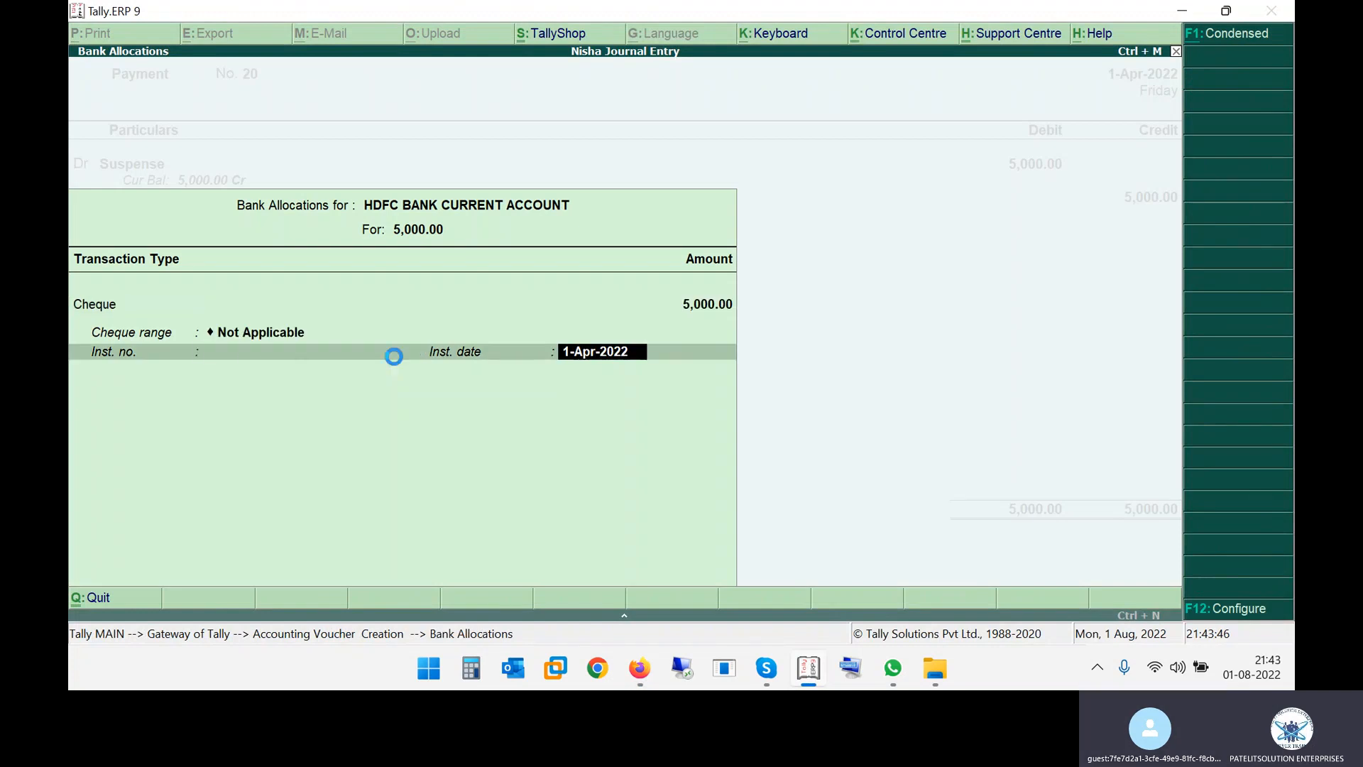
pyautogui.press('Return')
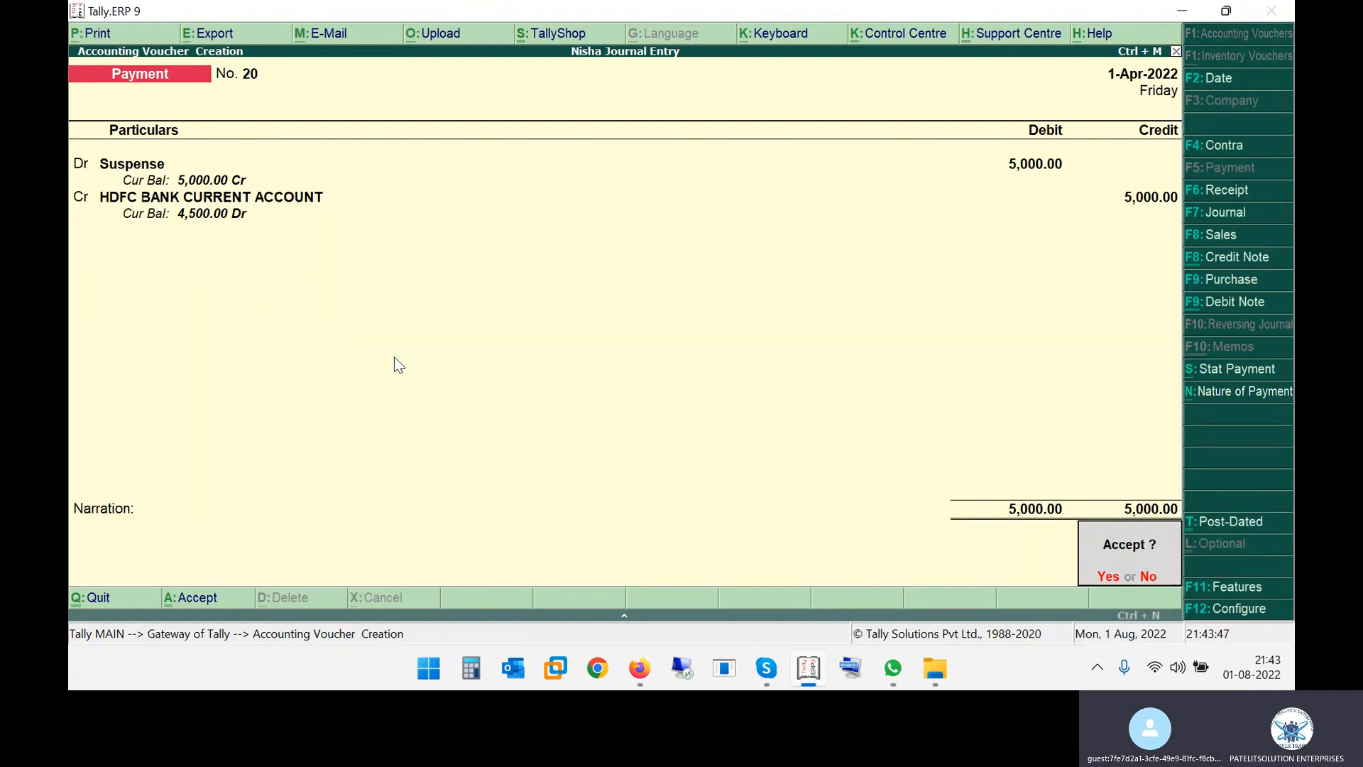
pyautogui.press('Return')
# Switch to the Suspense Account Group PDF and examine the instructions for clearing suspense entries through the ledger display.
pyautogui.hotkey('alt', 'Tab')
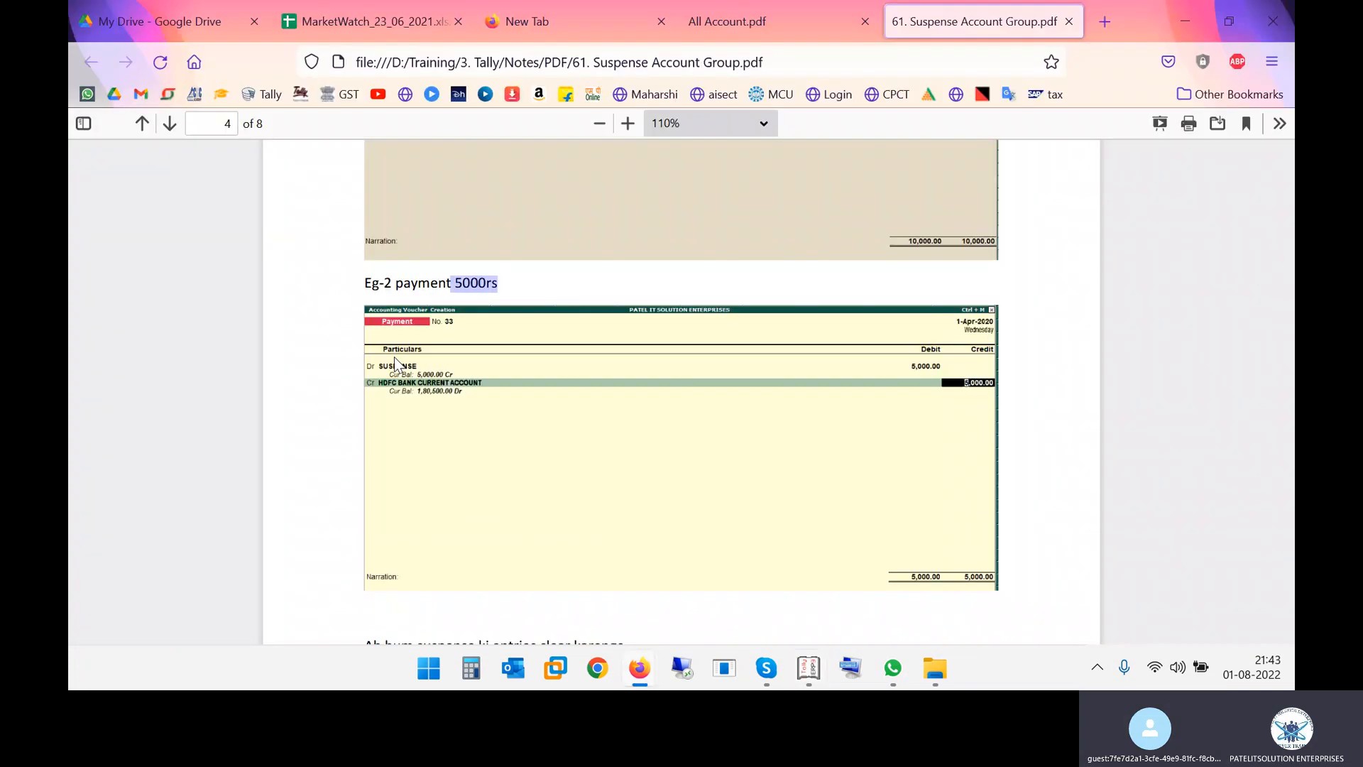
pyautogui.scroll(-2, 369, 356)
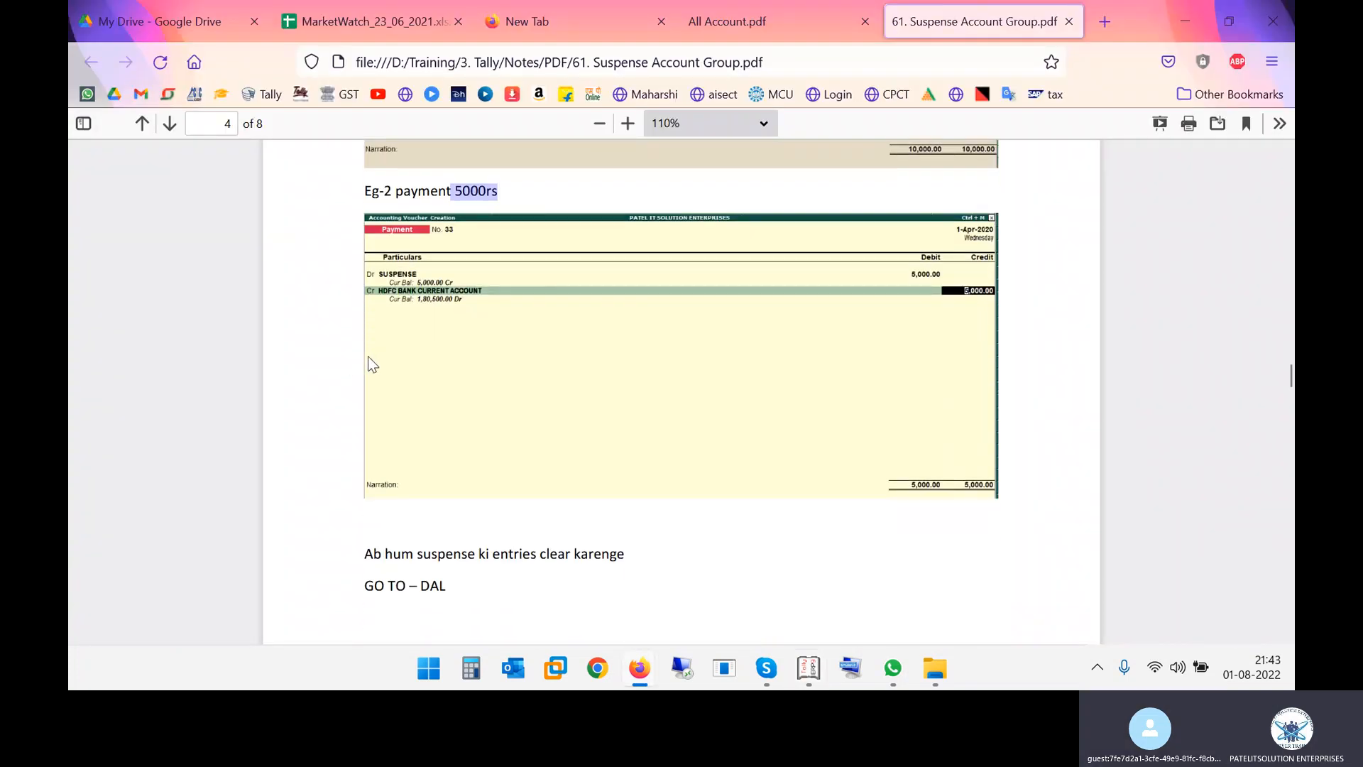
pyautogui.moveTo(383, 556); pyautogui.dragTo(595, 558)
pyautogui.scroll(-5, 595, 557)
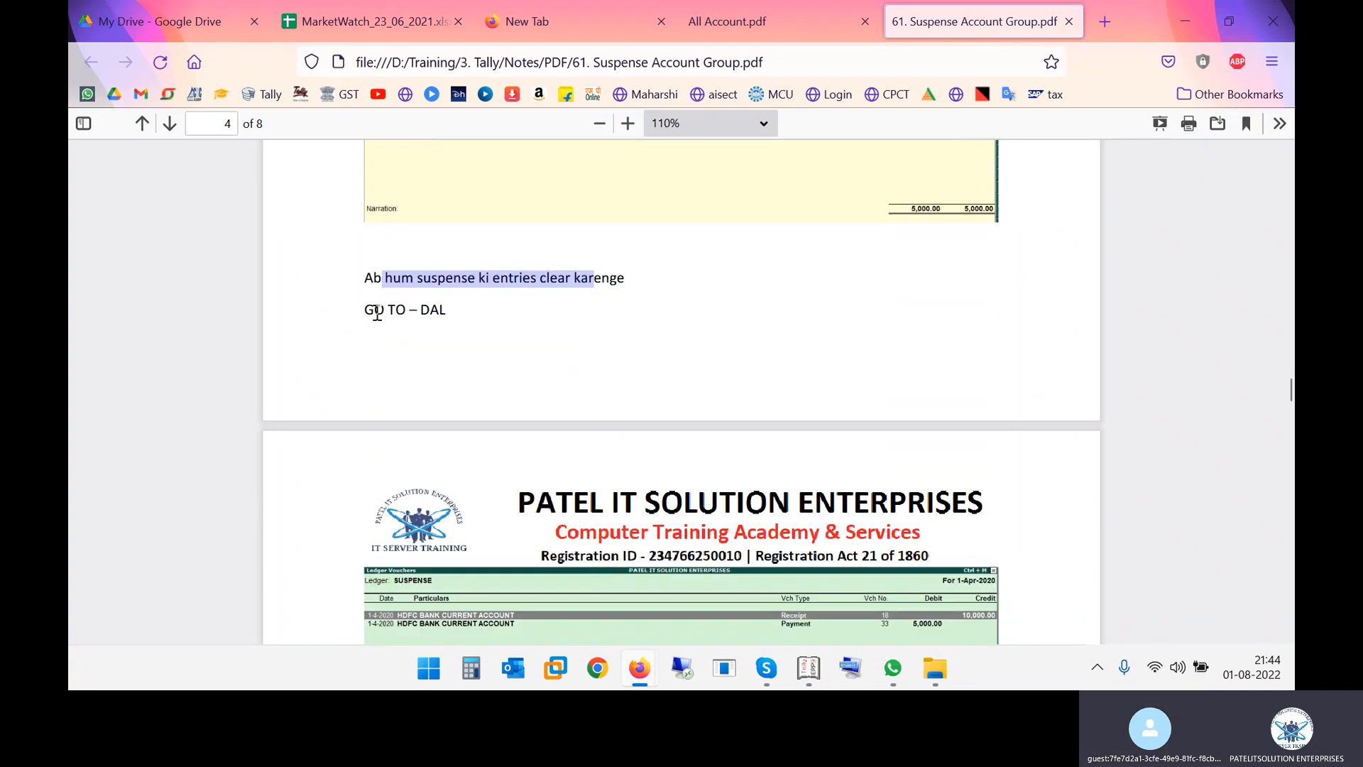
pyautogui.moveTo(375, 309); pyautogui.dragTo(410, 311)
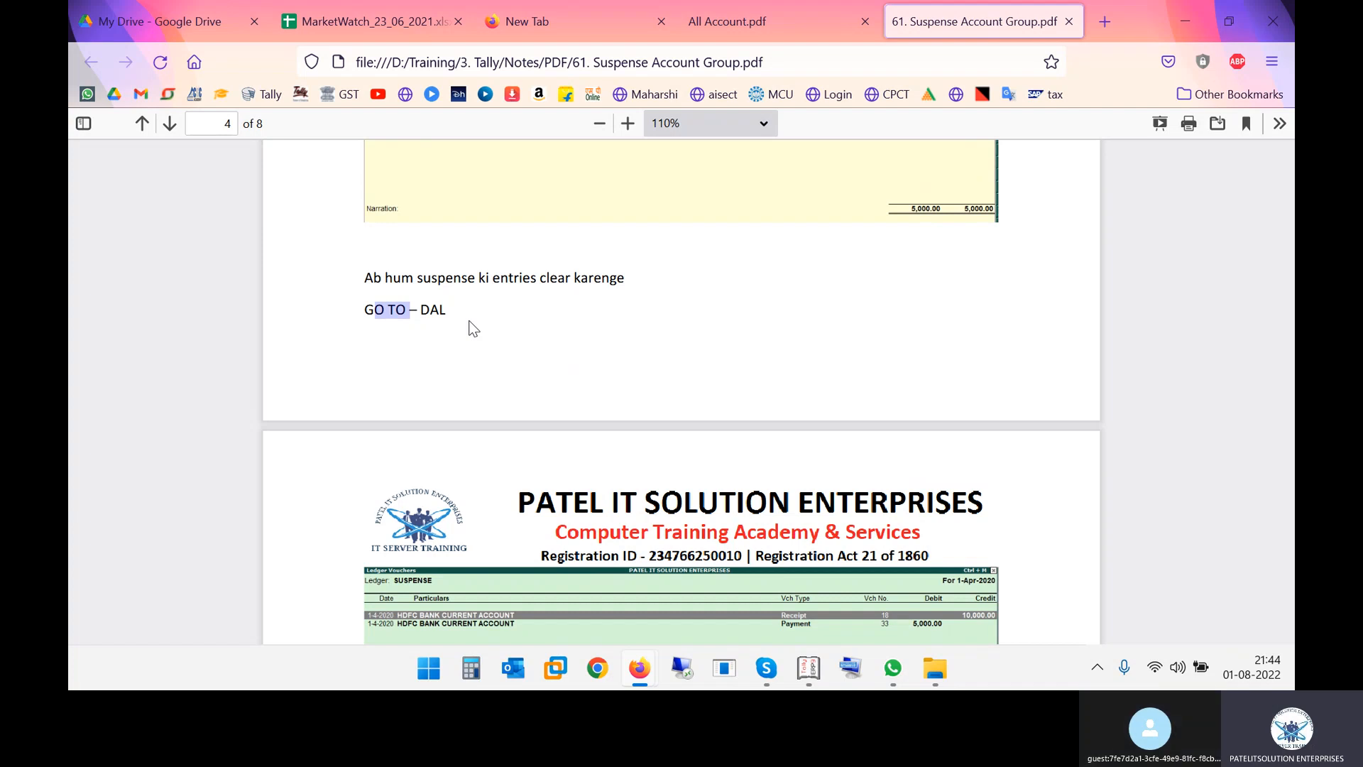
pyautogui.scroll(-3, 474, 328)
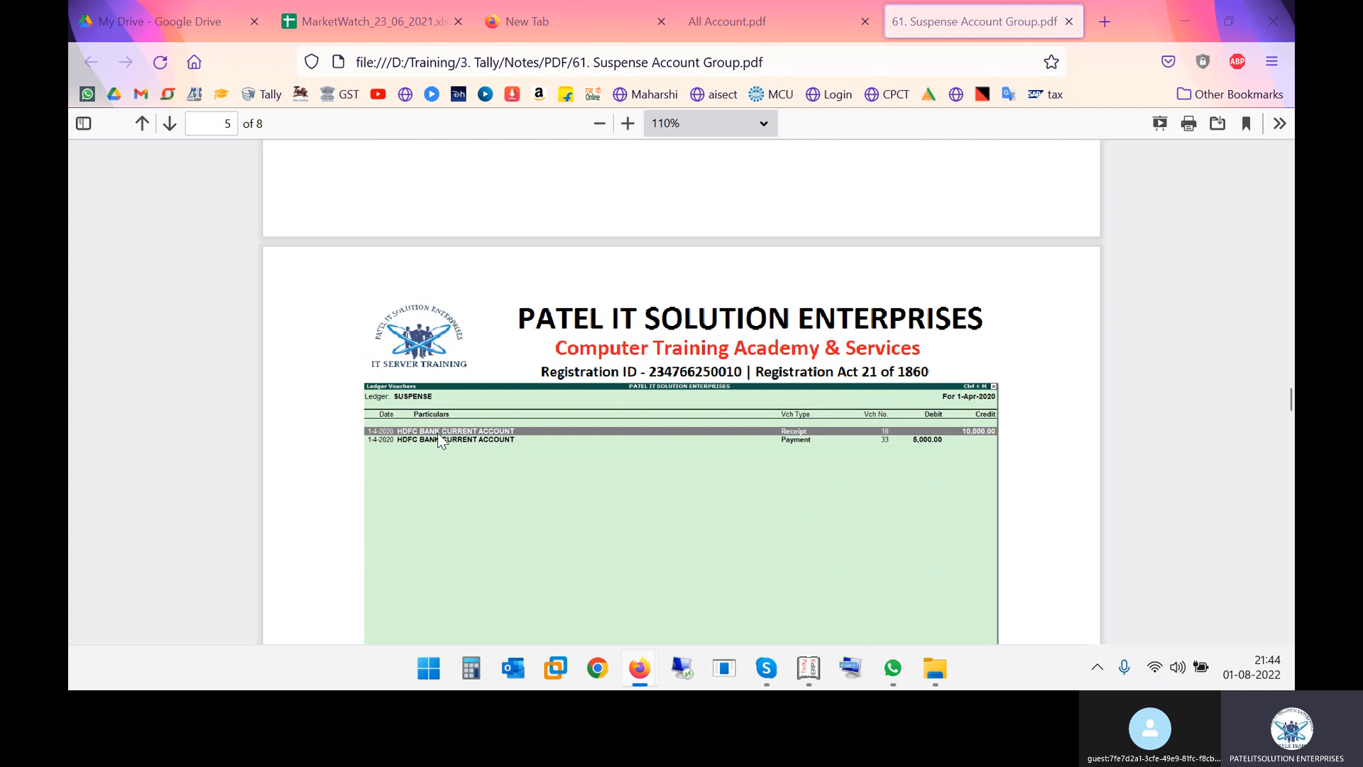
# Return to Tally.ERP 9, leave voucher entry, display the Suspense ledger from the account books and open its 10,000 receipt for alteration.
pyautogui.hotkey('alt', 'Tab')
pyautogui.press('Escape')
pyautogui.press('y')
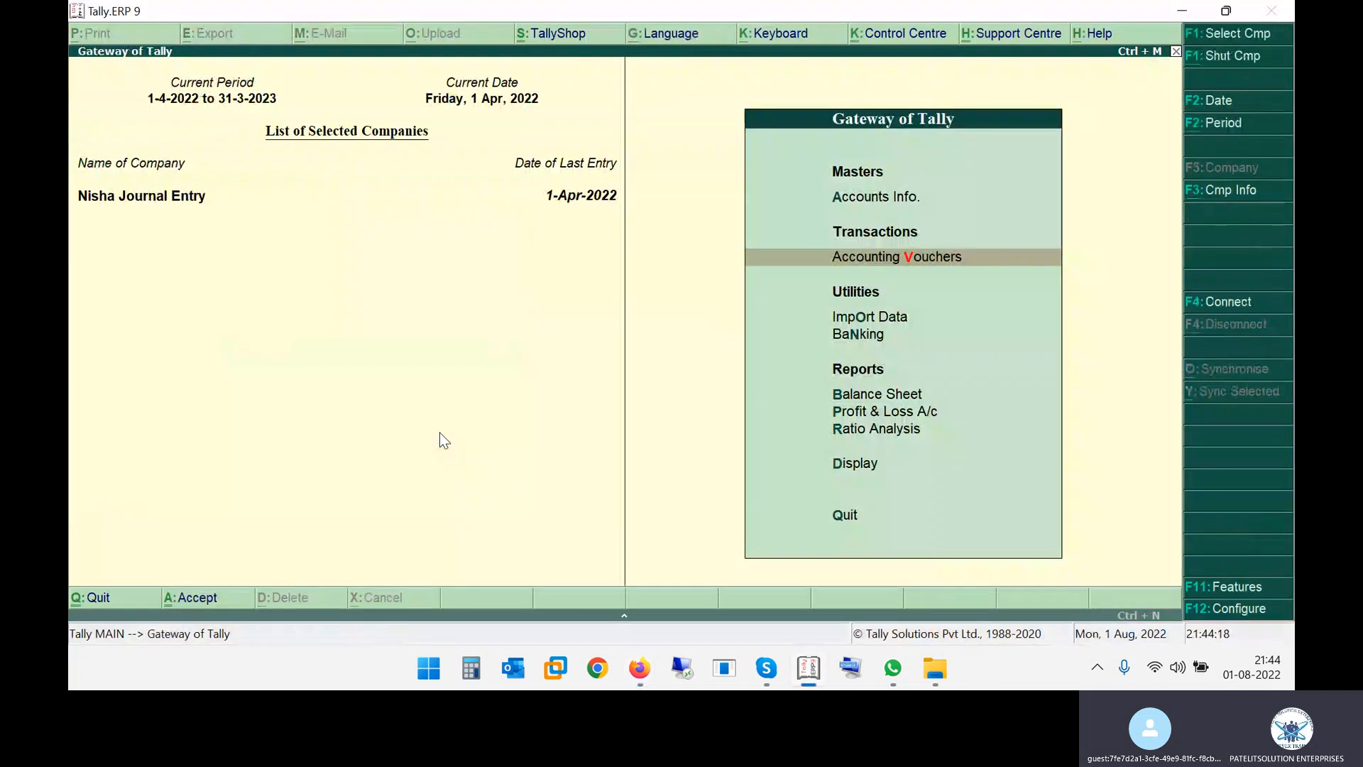
pyautogui.press('d')
pyautogui.press('a')
pyautogui.press('l')
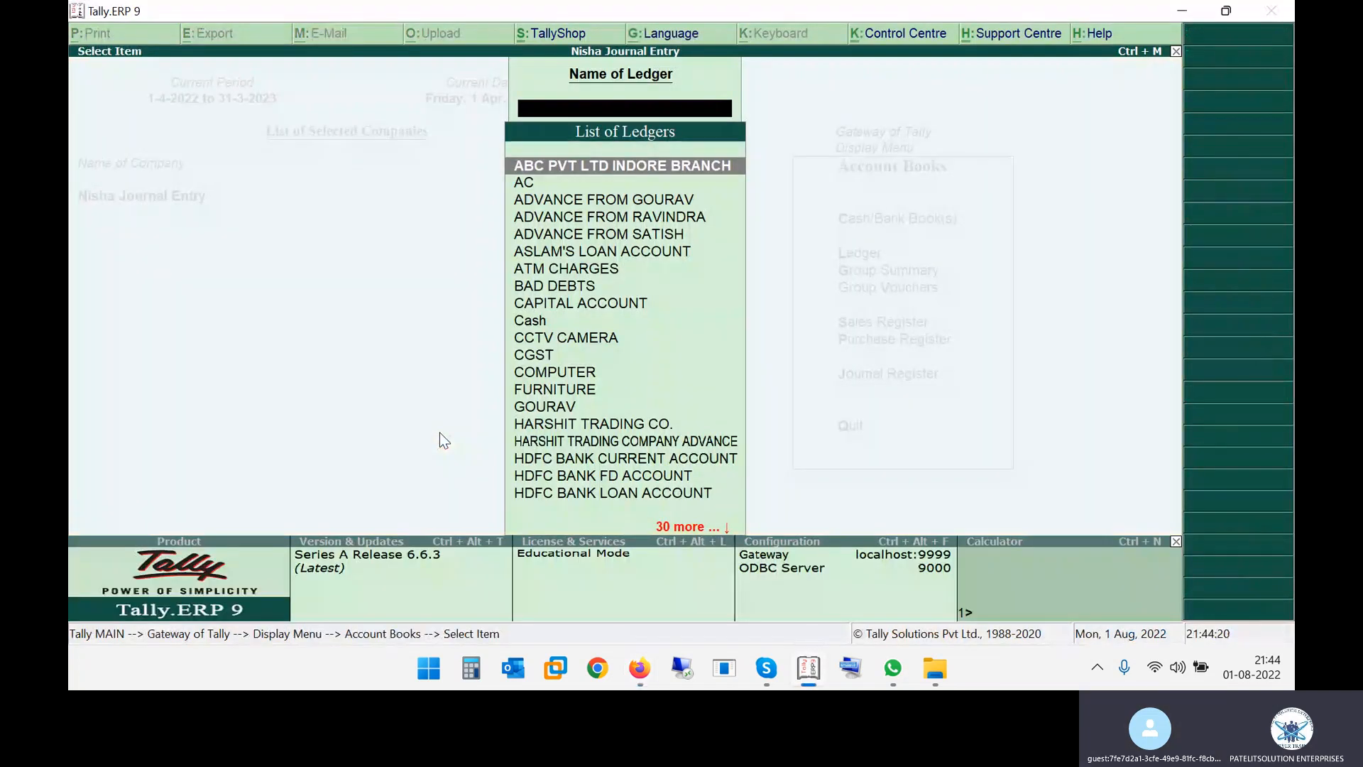
pyautogui.write('Su')
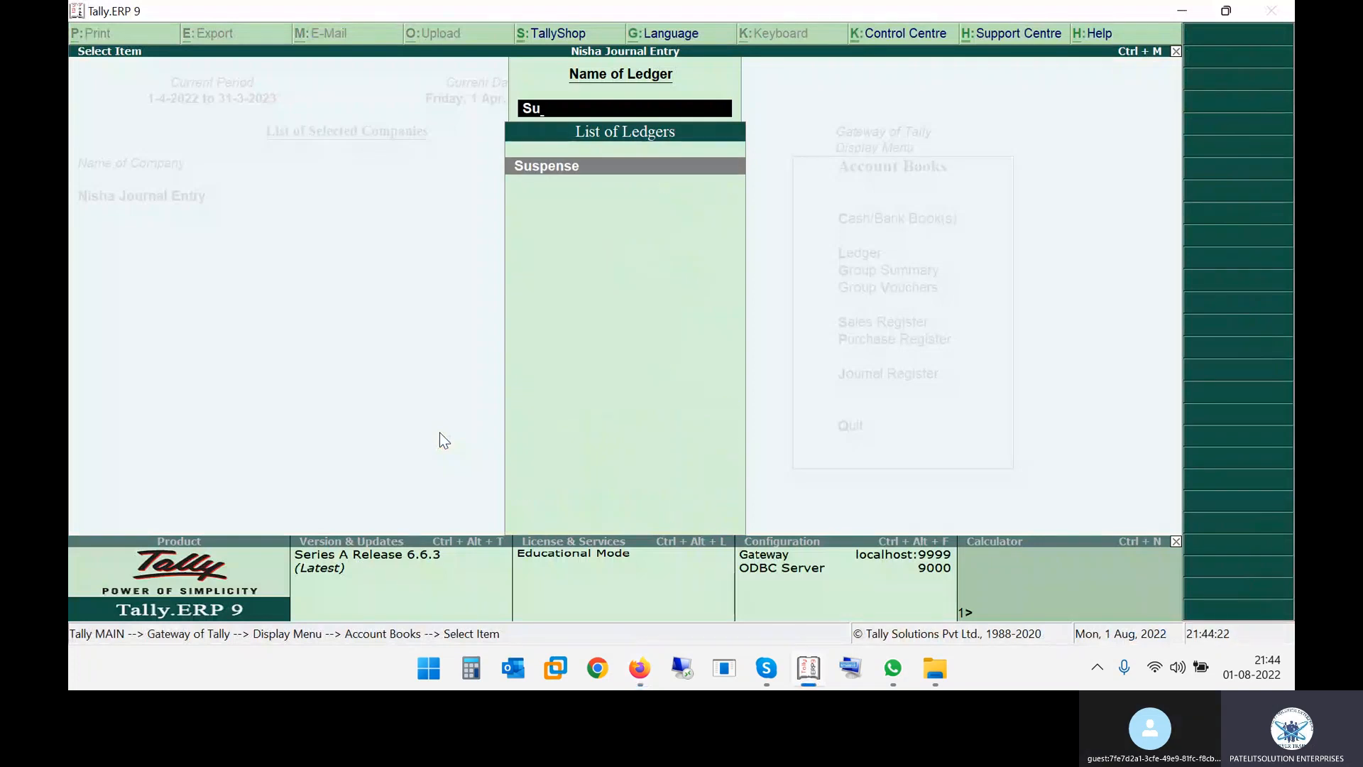
pyautogui.press('Return')
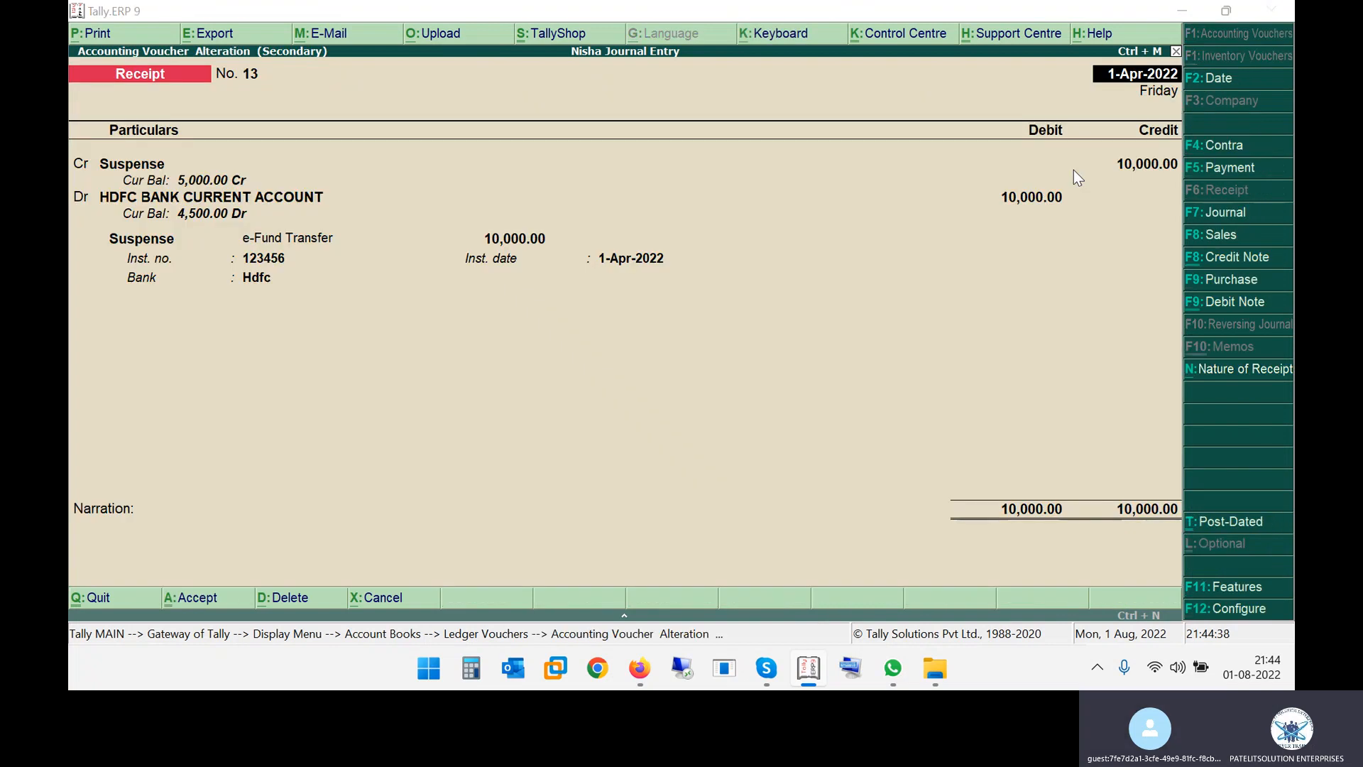
# Examine the PDF example of replacing Suspense with the party's ledger in the receipt, and return to Tally.ERP 9.
pyautogui.hotkey('alt', 'Tab')
pyautogui.scroll(-5, 734, 438)
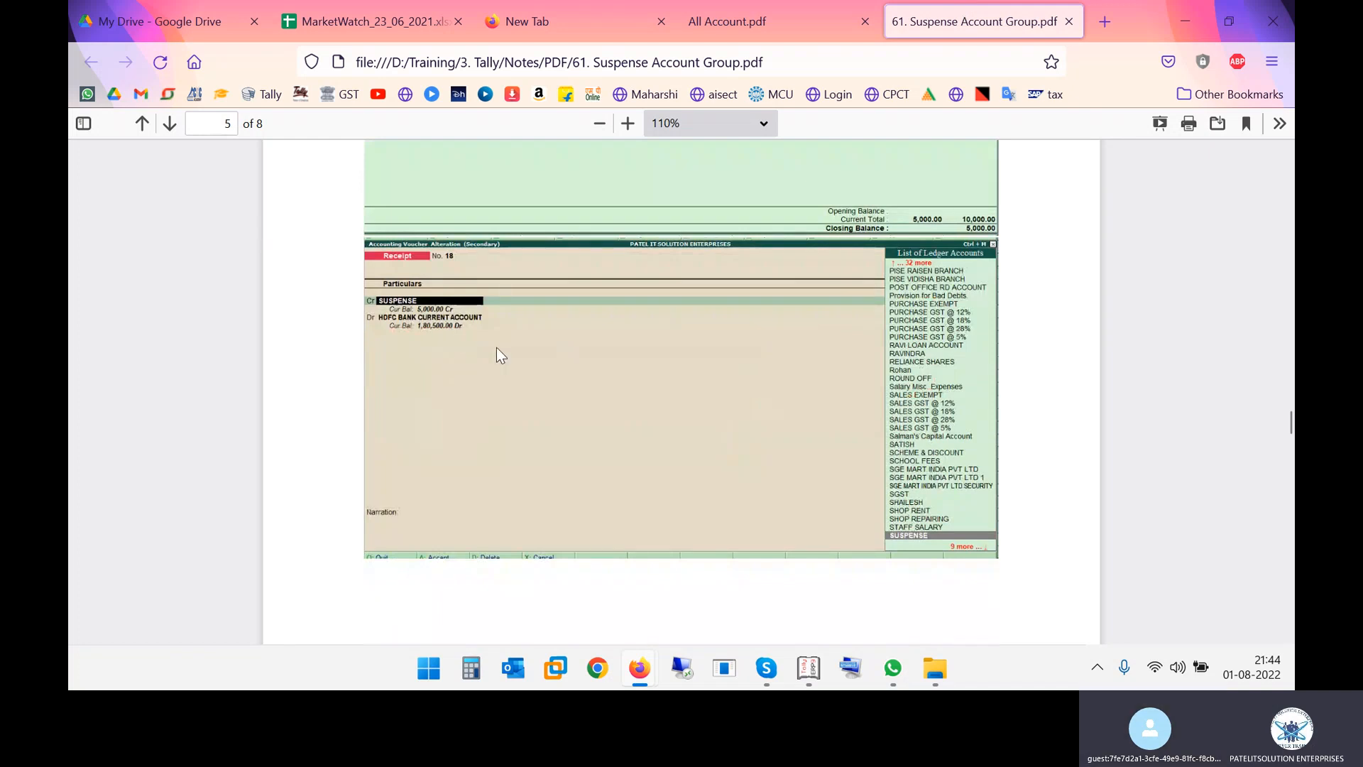
pyautogui.scroll(-1, 505, 347)
pyautogui.scroll(1, 508, 348)
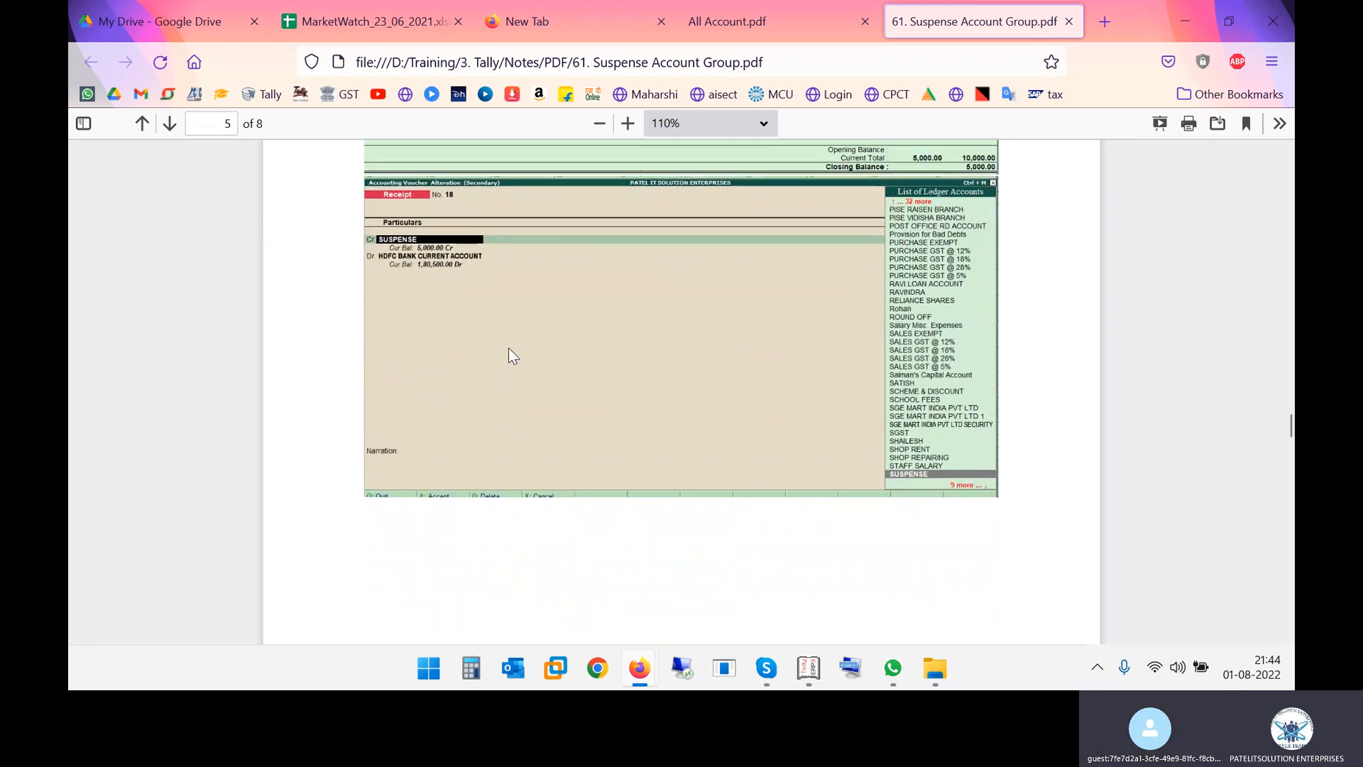
pyautogui.scroll(-6, 444, 316)
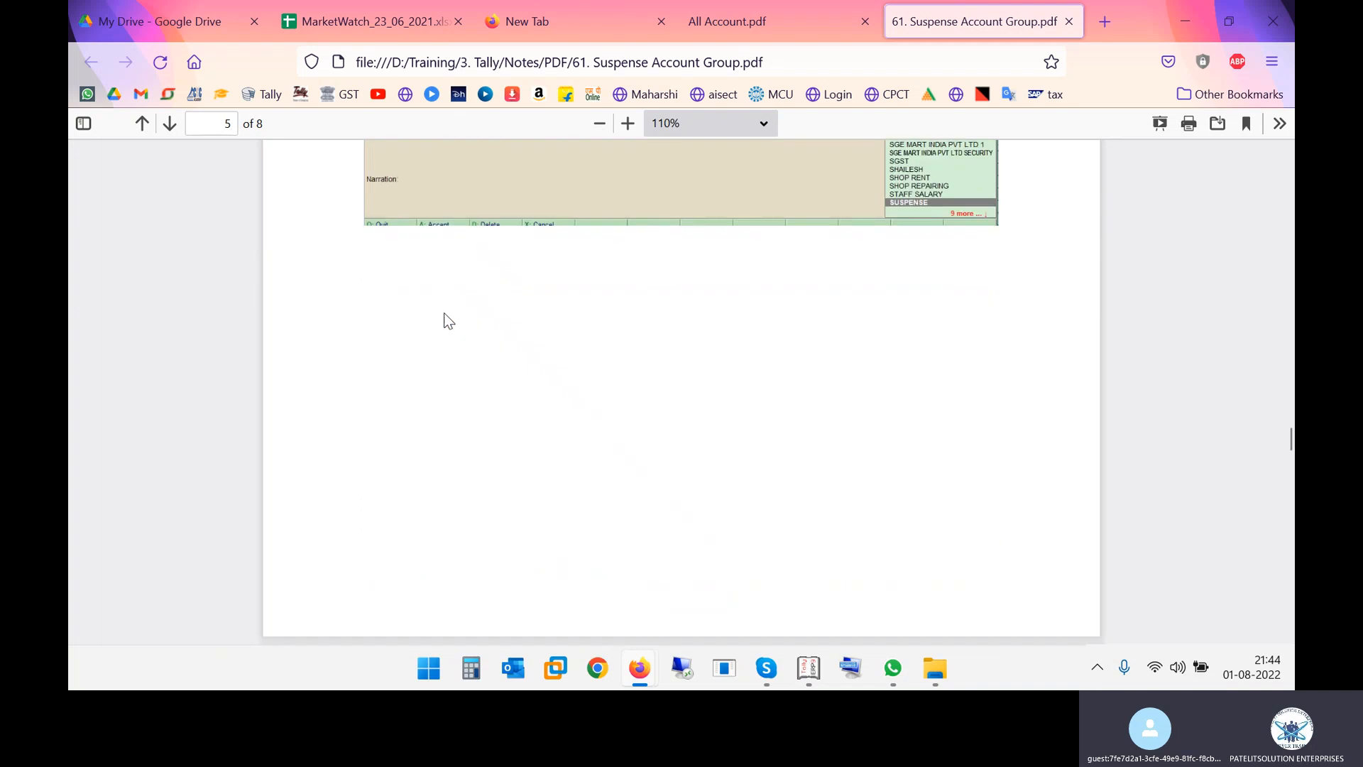
pyautogui.scroll(-2, 447, 355)
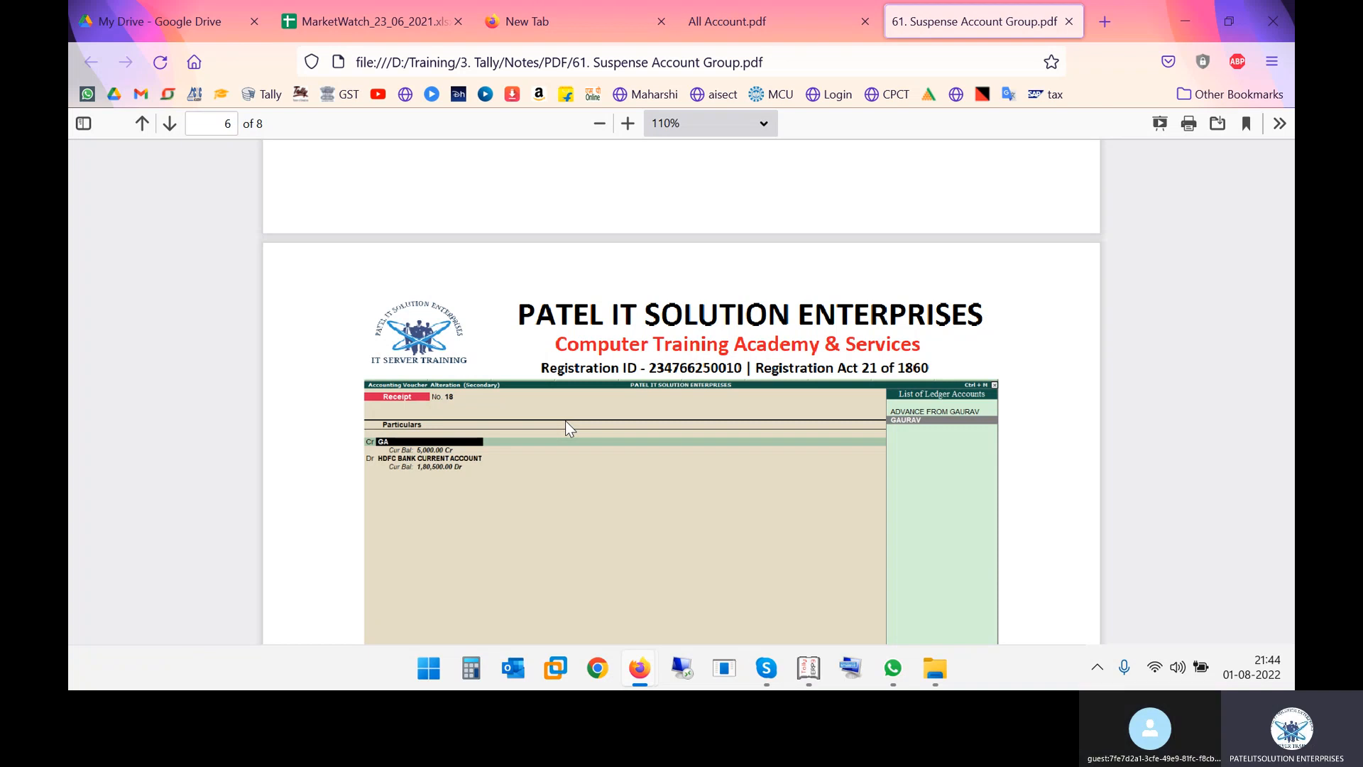
pyautogui.hotkey('alt', 'Tab')
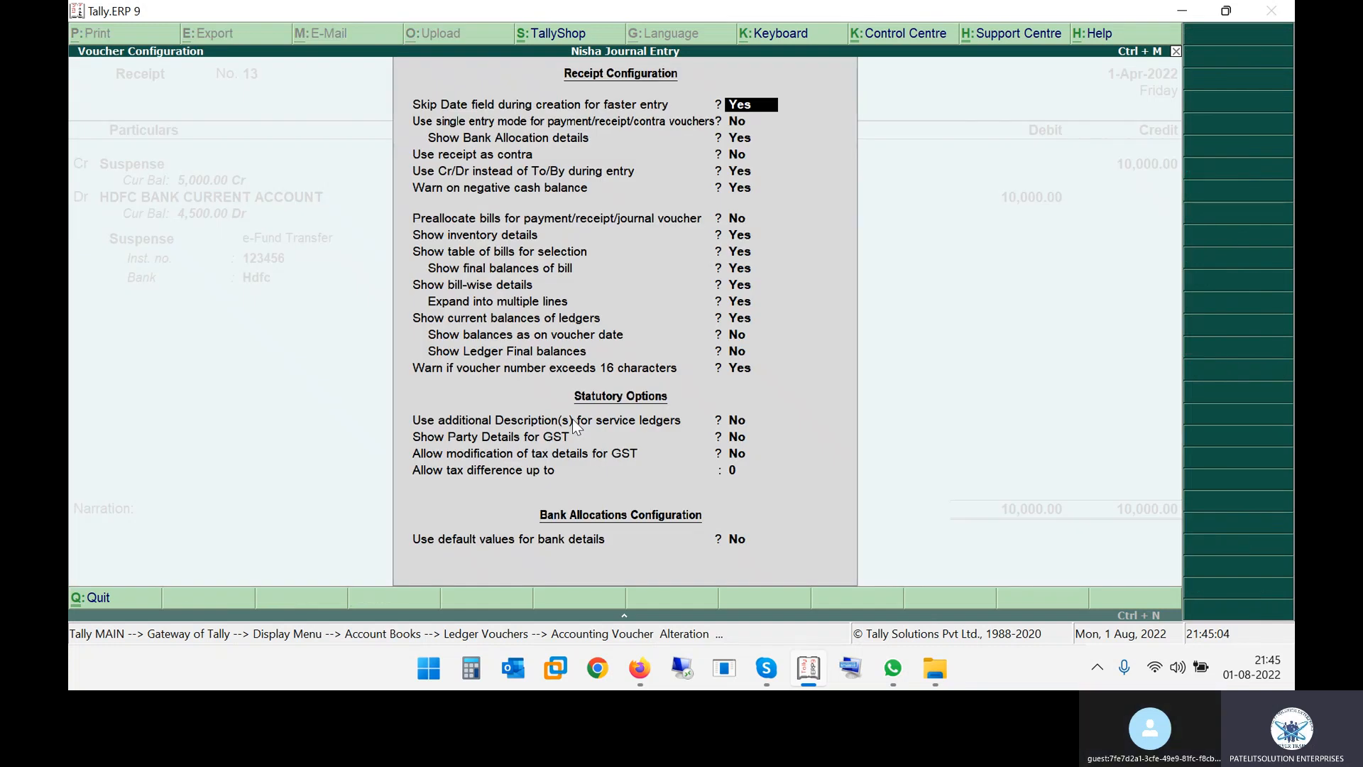
pyautogui.press('Return')
pyautogui.press('Return')
pyautogui.press('Return')
pyautogui.press('Return')
pyautogui.press('Return')
pyautogui.press('Return')
pyautogui.press('Return')
pyautogui.press('Return')
pyautogui.press('Return')
pyautogui.press('Return')
pyautogui.press('Return')
pyautogui.press('Return')
pyautogui.press('Return')
pyautogui.press('Return')
pyautogui.press('Return')
pyautogui.press('Return')
pyautogui.press('Return')
pyautogui.press('Return')
pyautogui.press('Return')
pyautogui.press('Return')
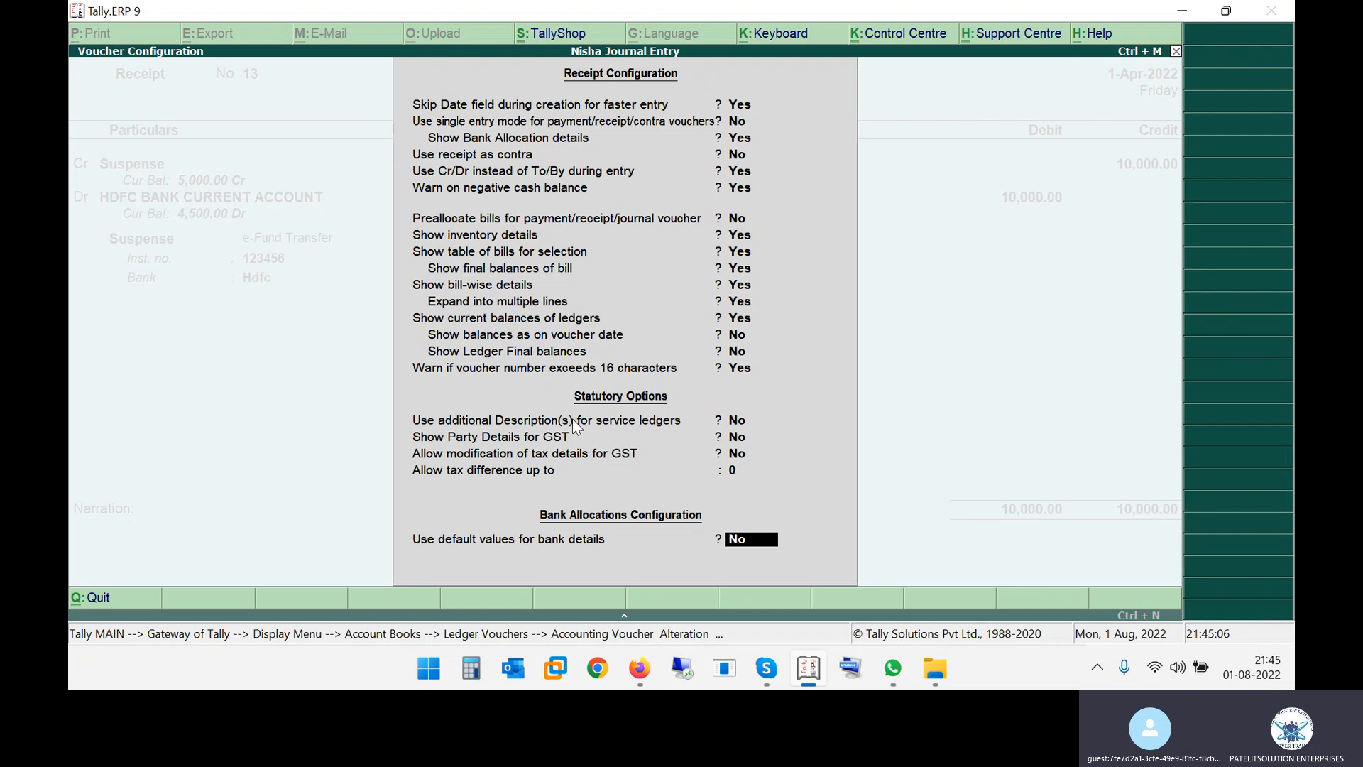
pyautogui.press('Return')
pyautogui.press('F12')
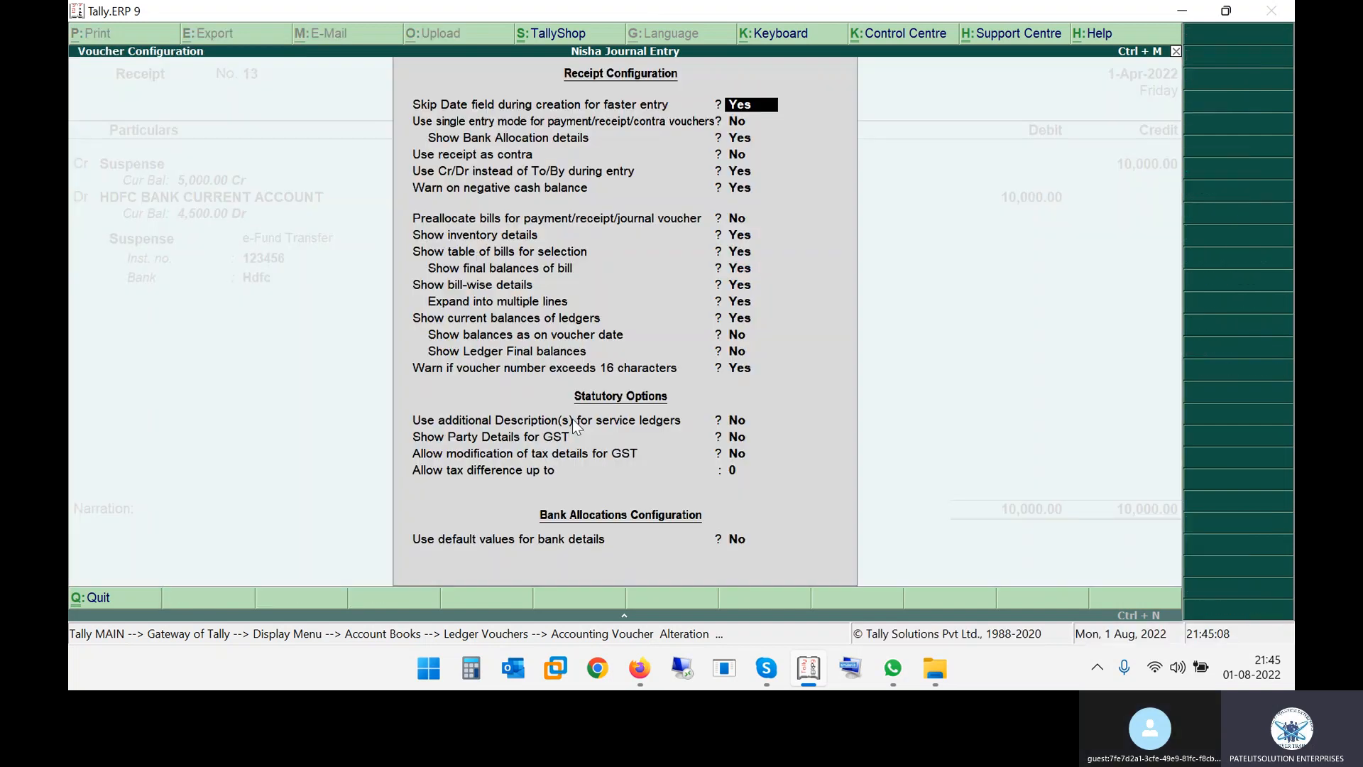
pyautogui.press('Return')
pyautogui.press('Return')
pyautogui.press('Return')
pyautogui.press('Return')
pyautogui.press('Return')
pyautogui.press('Return')
pyautogui.press('Return')
pyautogui.press('Return')
pyautogui.press('Return')
pyautogui.press('Return')
pyautogui.press('Return')
pyautogui.press('Return')
pyautogui.press('Return')
pyautogui.press('Return')
pyautogui.press('Return')
pyautogui.press('Return')
pyautogui.press('Return')
pyautogui.press('Return')
pyautogui.press('Return')
pyautogui.press('Return')
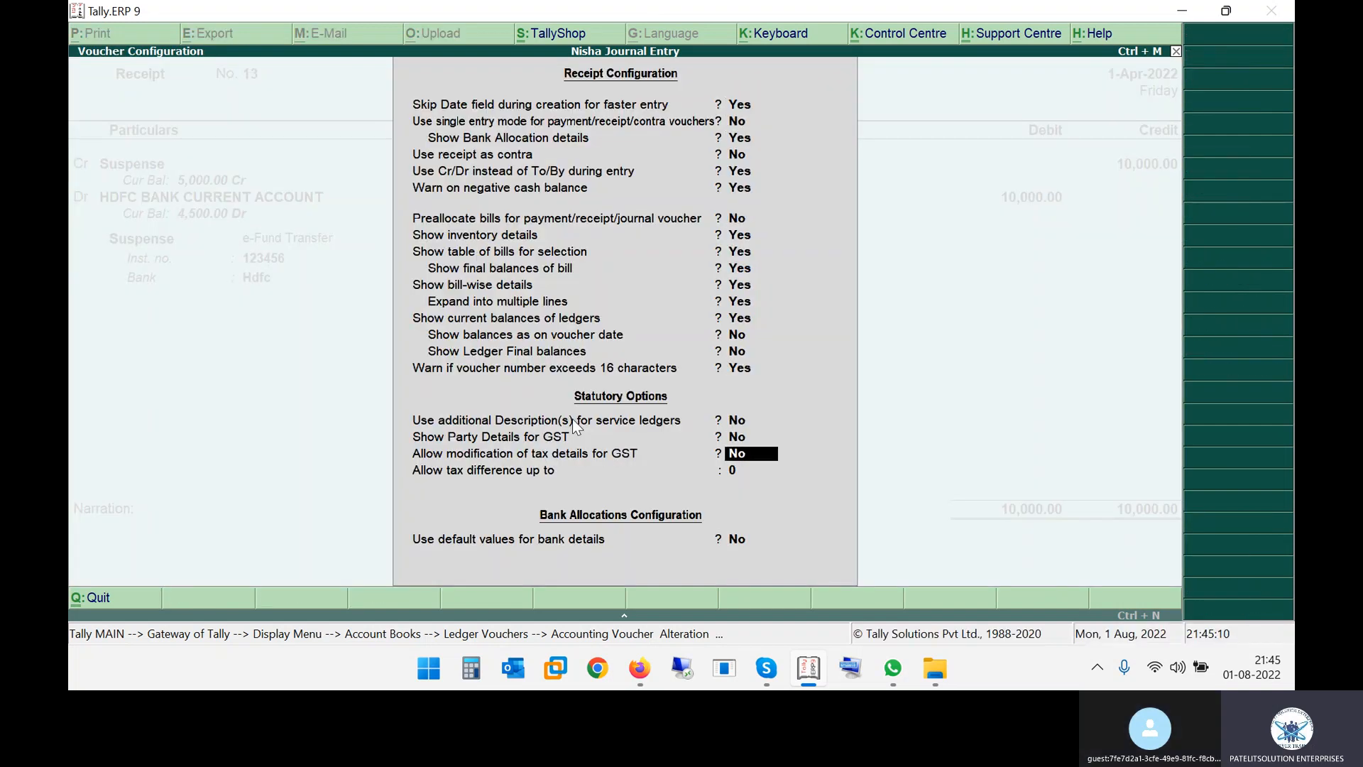
pyautogui.press('Return')
# Set the use of default values for bank details to Yes in the receipt voucher configuration.
pyautogui.press('F12')
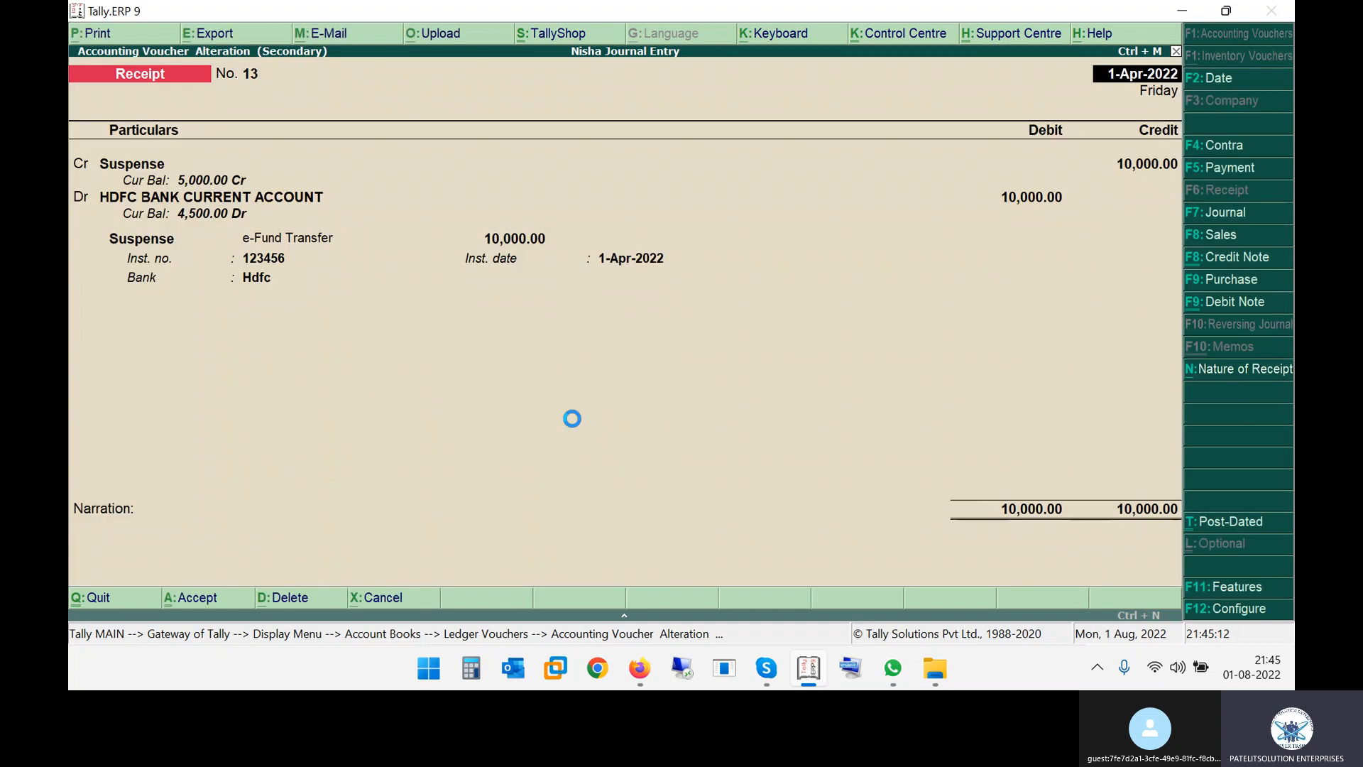
pyautogui.press('Return')
pyautogui.press('Return')
pyautogui.press('Return')
pyautogui.press('Return')
pyautogui.press('Return')
pyautogui.press('Return')
pyautogui.press('Return')
pyautogui.press('Return')
pyautogui.press('Return')
pyautogui.press('Return')
pyautogui.press('Return')
pyautogui.press('Return')
pyautogui.press('Return')
pyautogui.press('Return')
pyautogui.press('Return')
pyautogui.press('Return')
pyautogui.press('Return')
pyautogui.press('Return')
pyautogui.press('Return')
pyautogui.press('Return')
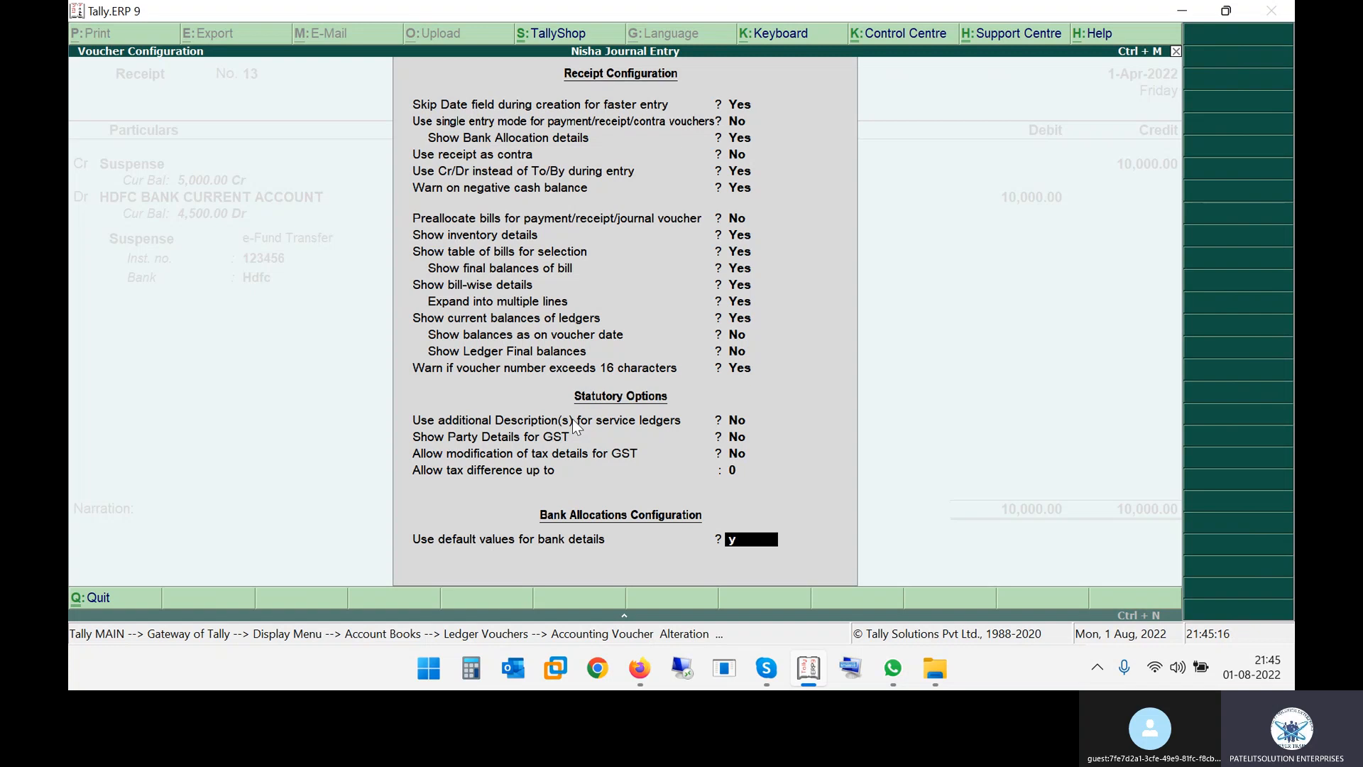
pyautogui.press('Return')
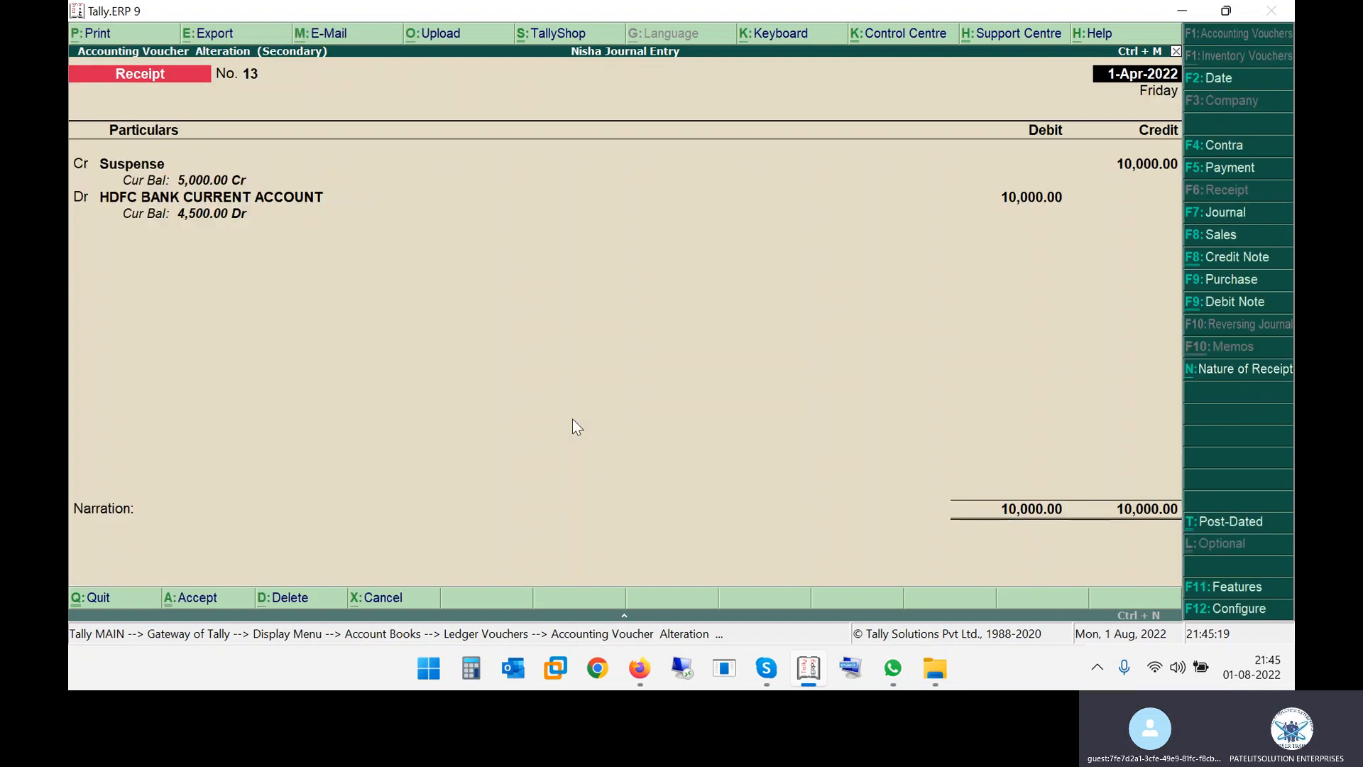
# Replace Suspense with the party's own ledger, not the advance ledger, as the 10,000 receipt's credit entry and save the altered voucher.
pyautogui.press('Return')
pyautogui.write('Gou')
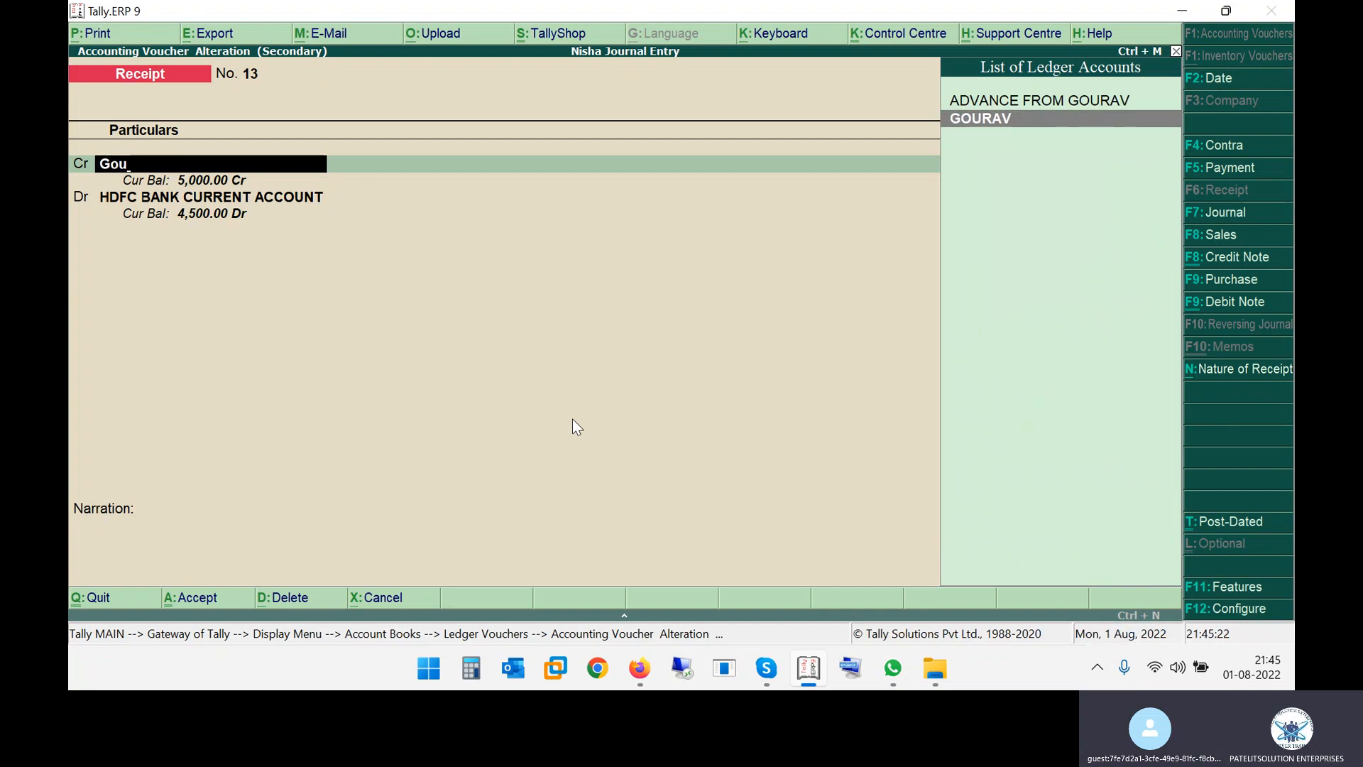
pyautogui.press('Return')
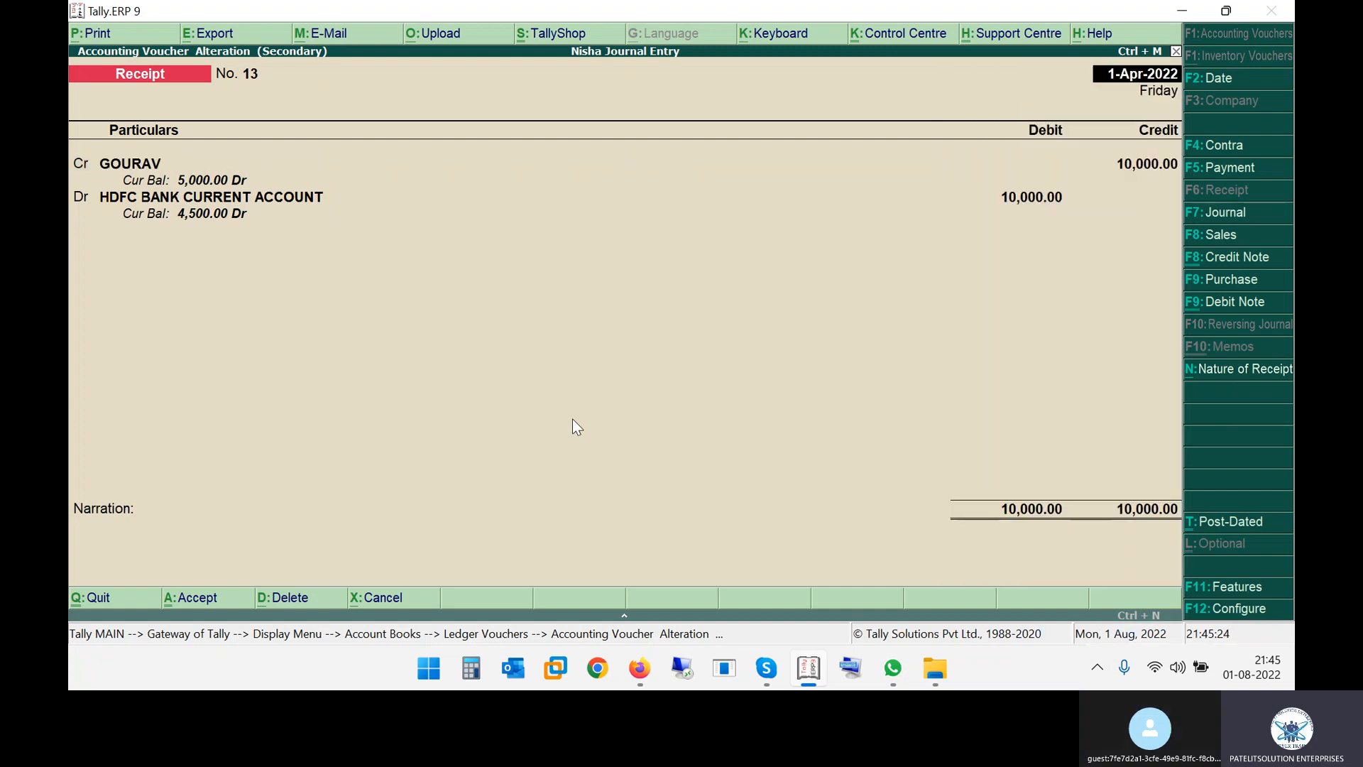
pyautogui.press('Return')
pyautogui.press('Return')
pyautogui.press('Return')
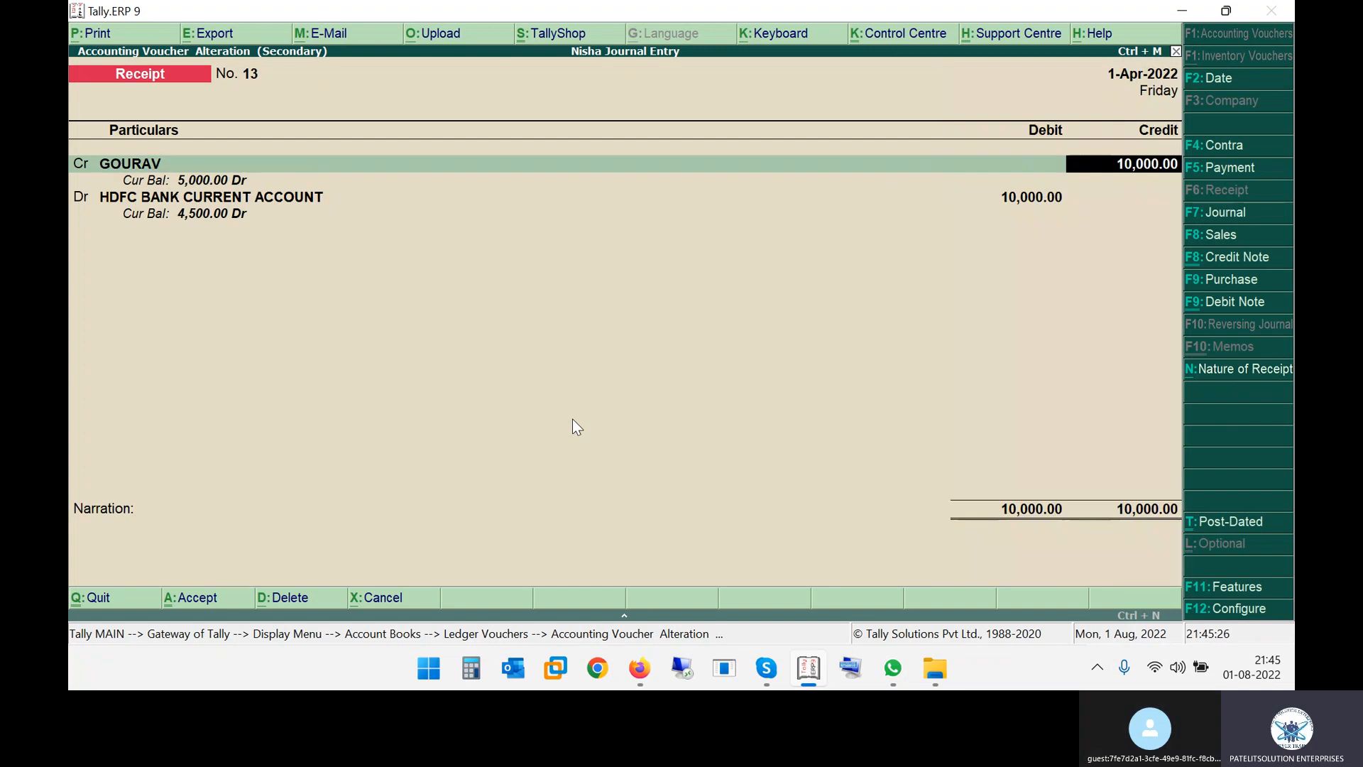
pyautogui.press('Return')
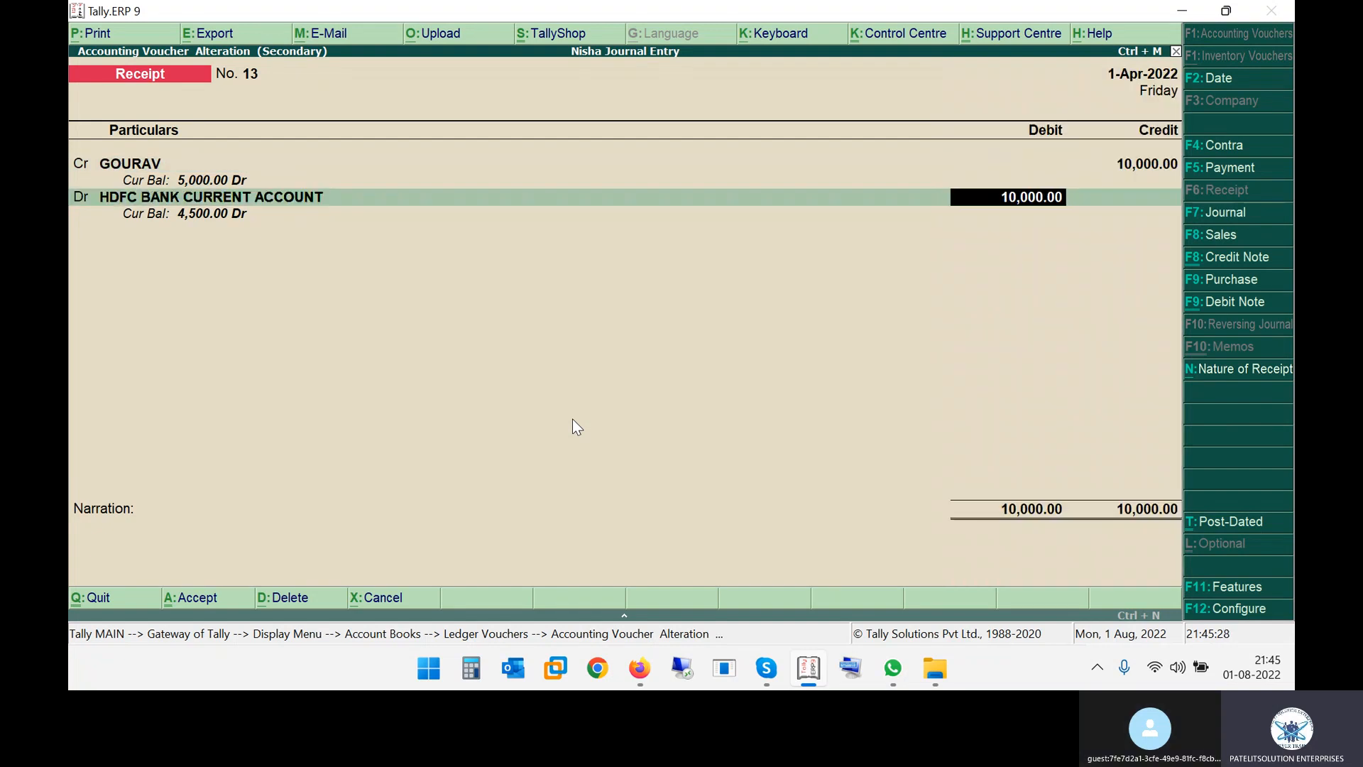
pyautogui.press('Return')
pyautogui.press('Return')
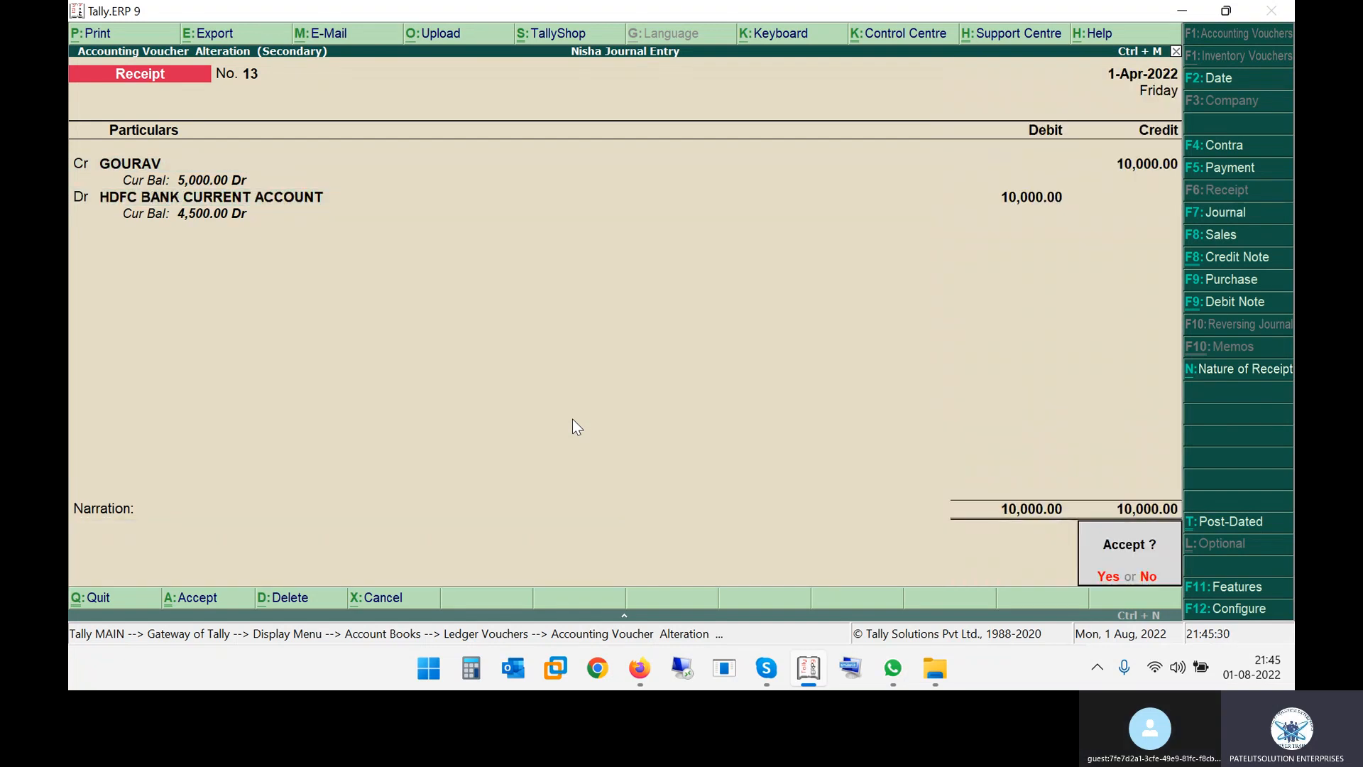
pyautogui.press('Return')
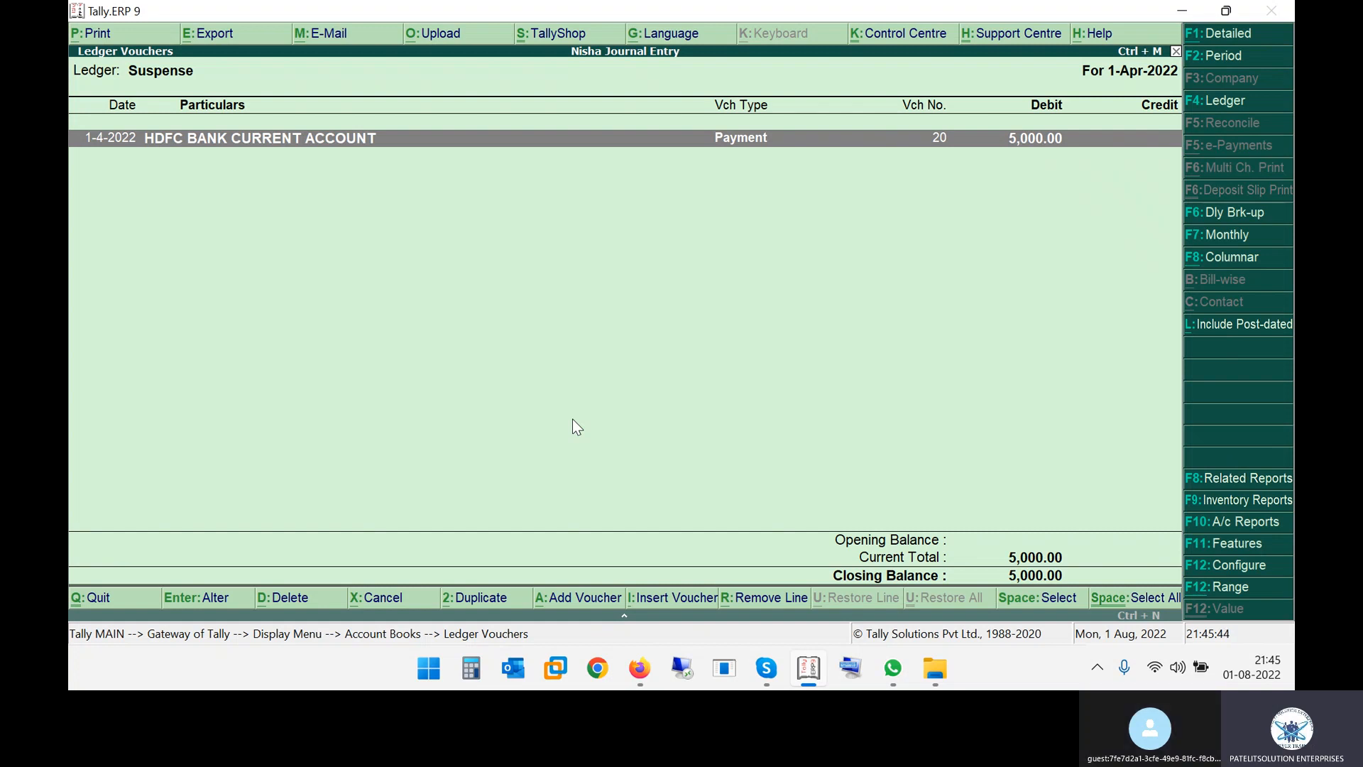
# Switch to the PDF notes in Firefox and examine the example of replacing Suspense with Staff Salary in the payment voucher.
pyautogui.press('Return')
pyautogui.hotkey('alt', 'Tab')
pyautogui.scroll(-5, 574, 422)
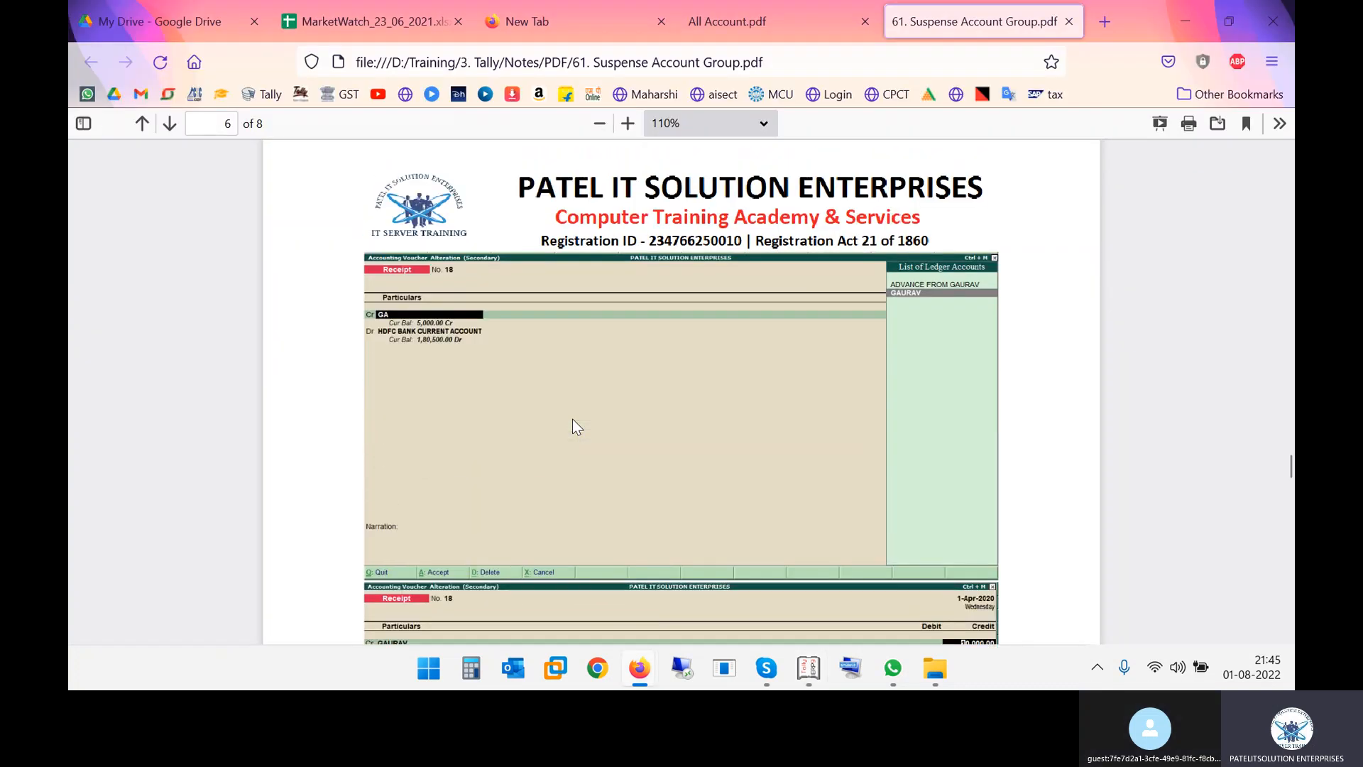
pyautogui.scroll(-2, 574, 423)
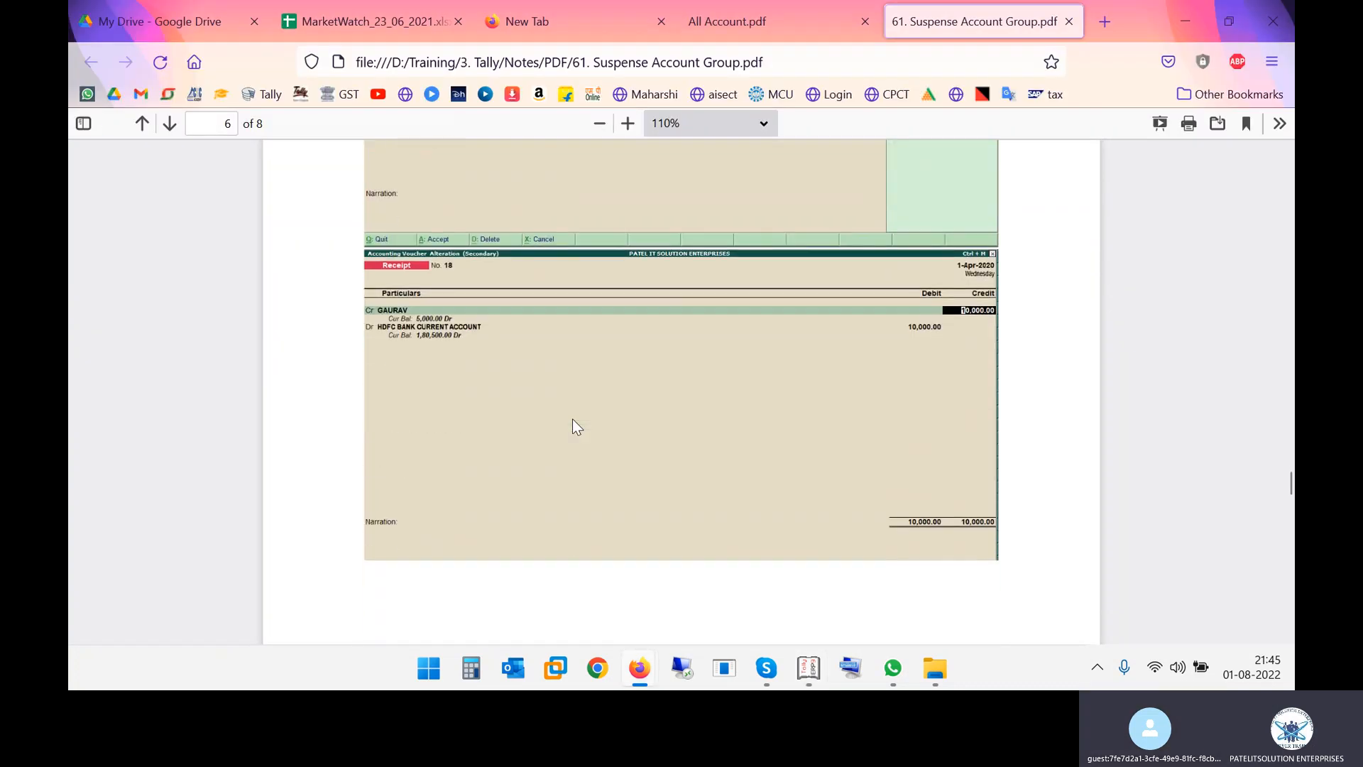
pyautogui.scroll(-6, 568, 409)
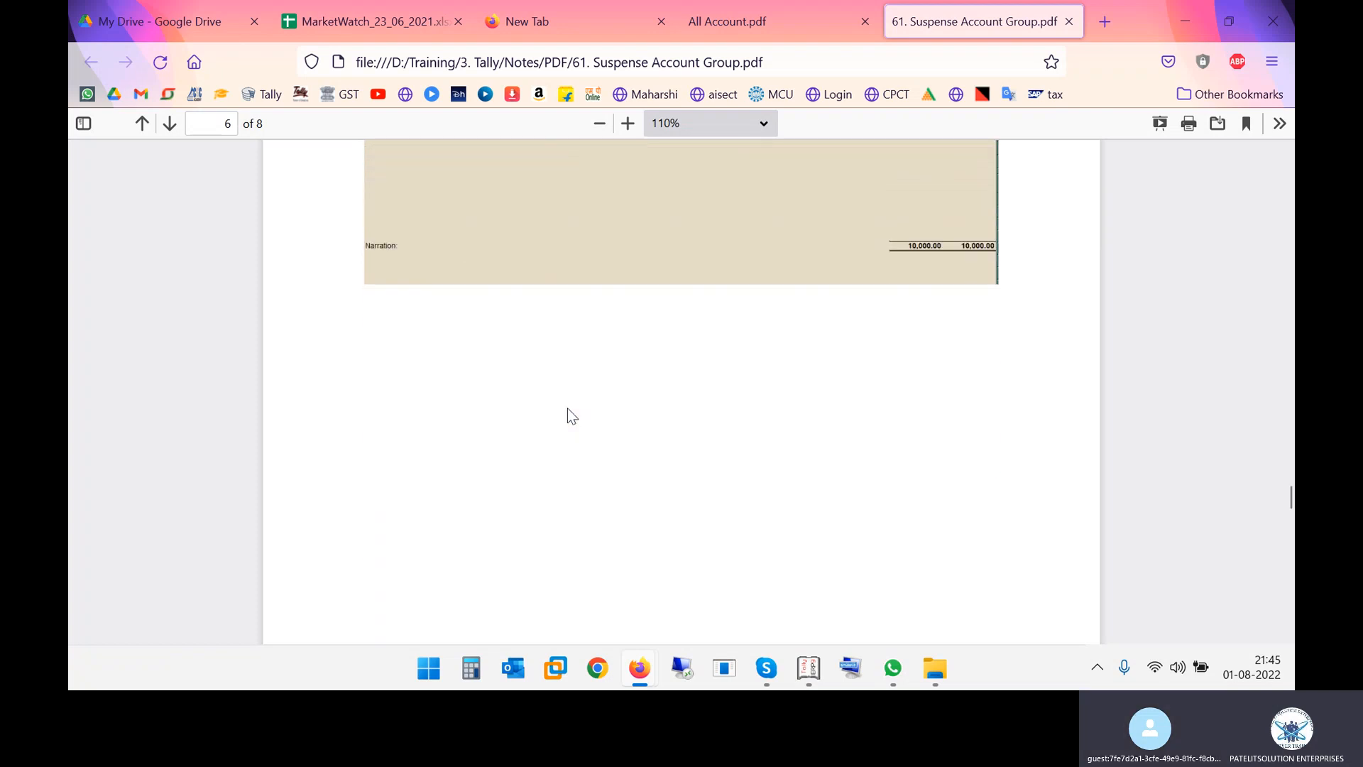
pyautogui.scroll(-6, 568, 407)
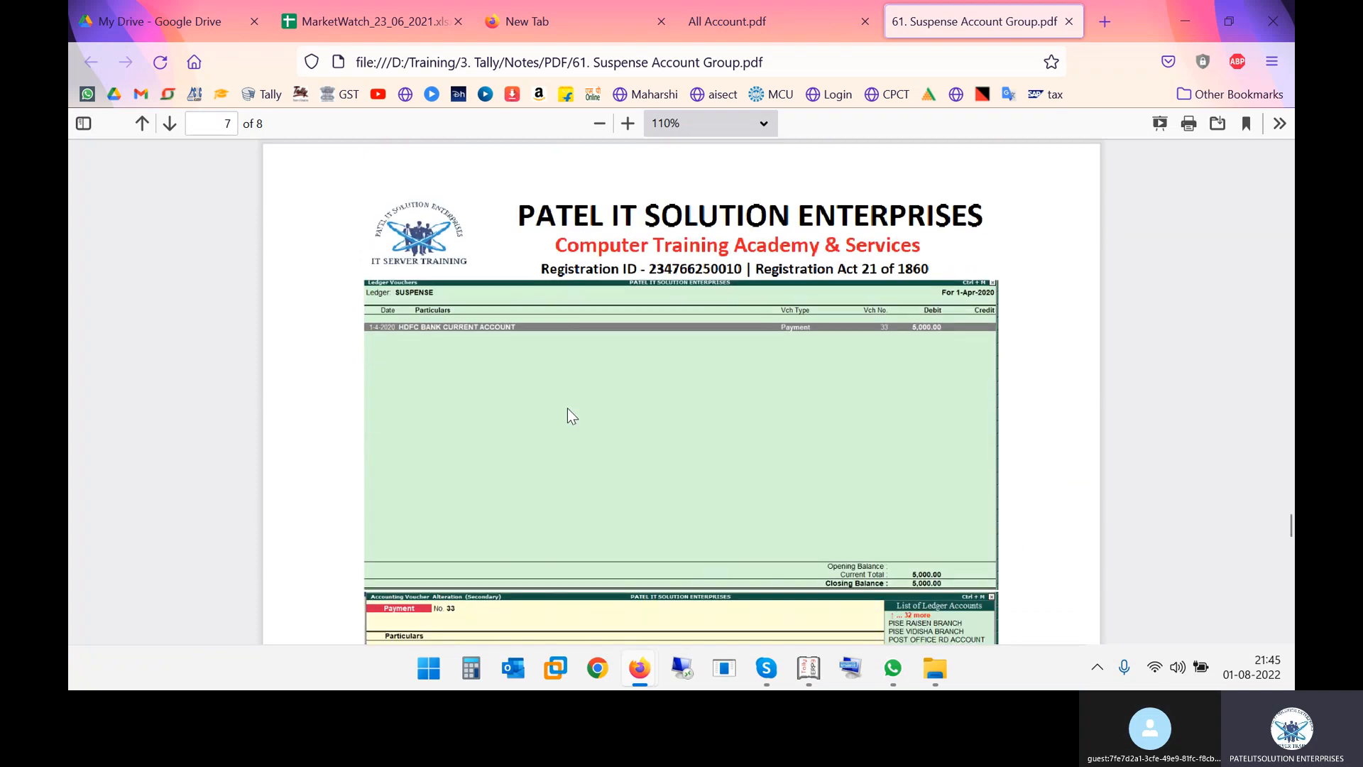
pyautogui.scroll(-2, 480, 402)
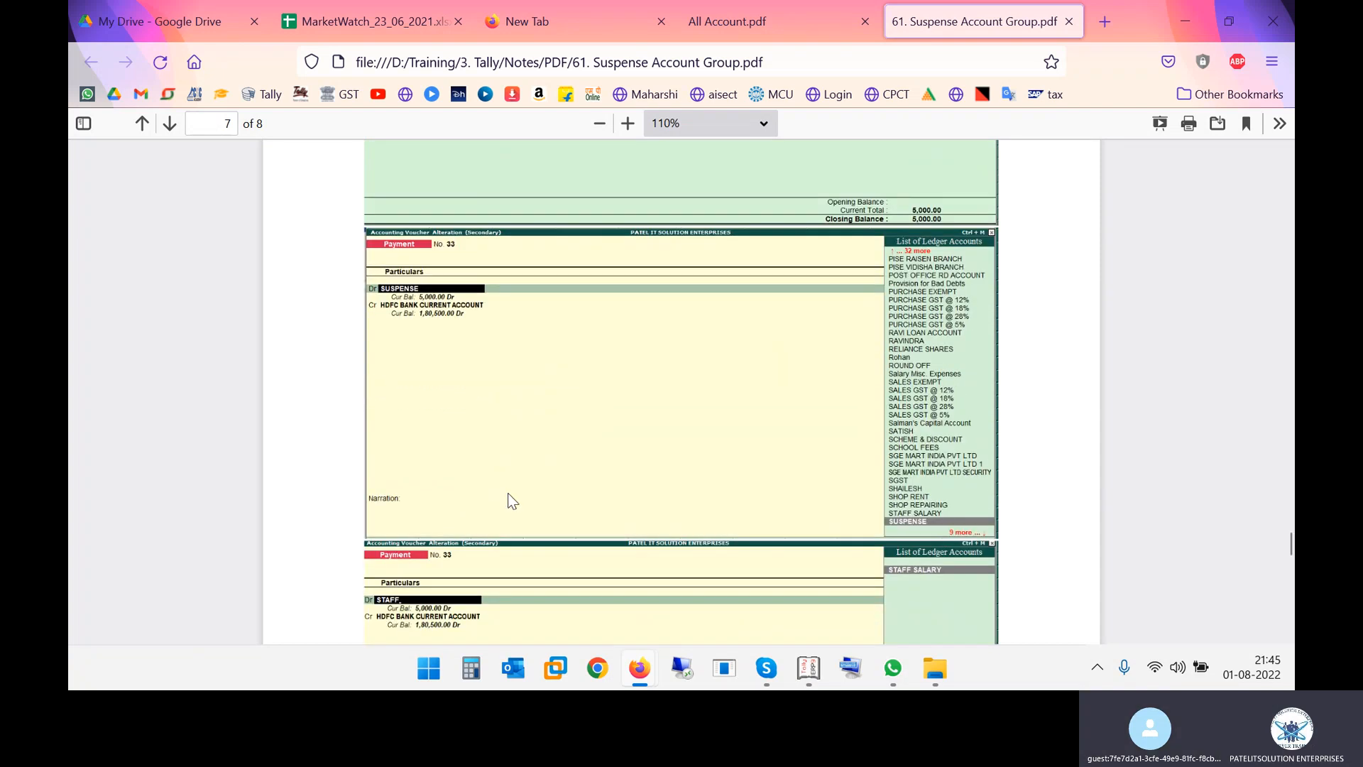
pyautogui.scroll(-4, 550, 466)
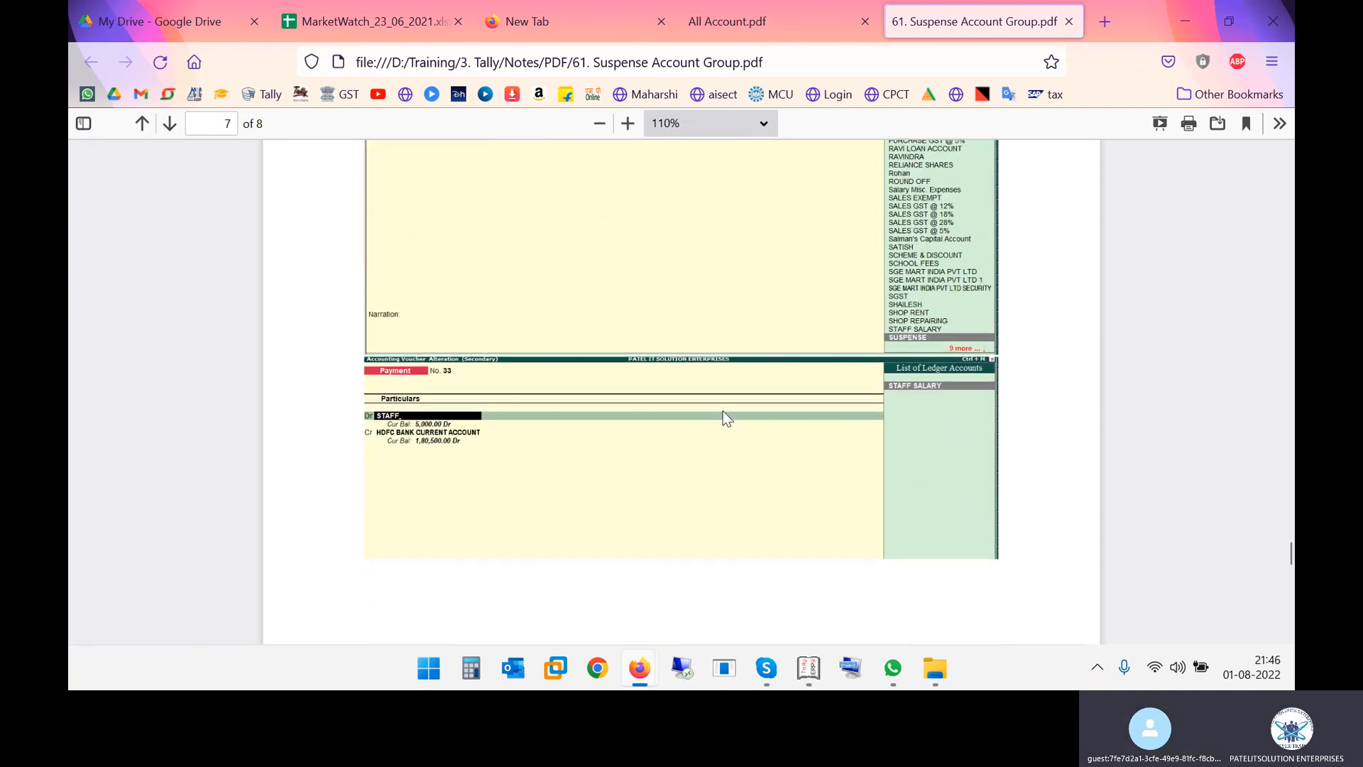
# Return to Tally.ERP 9, replace Suspense with STAFF SALARY as the debit entry of the 5,000 payment, and save the altered voucher.
pyautogui.hotkey('alt', 'Tab')
pyautogui.press('Return')
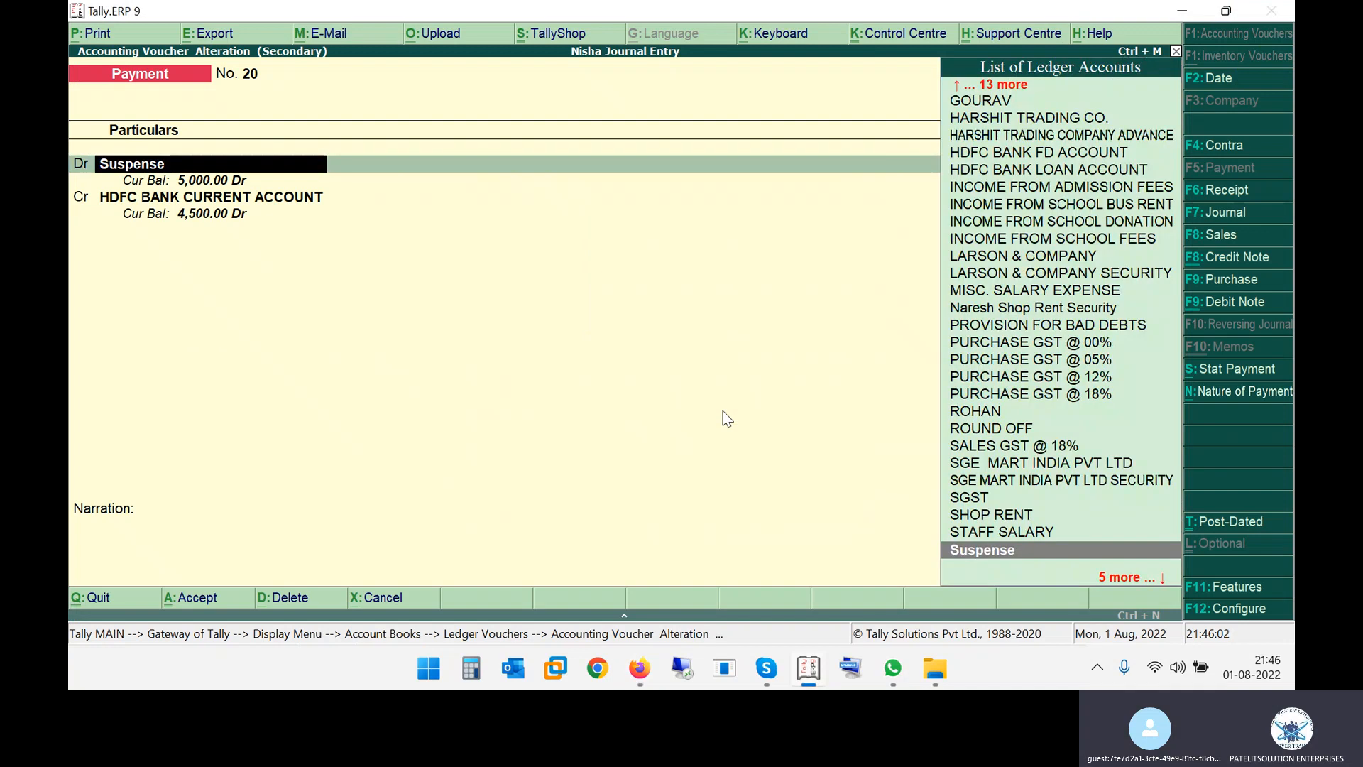
pyautogui.write('Su')
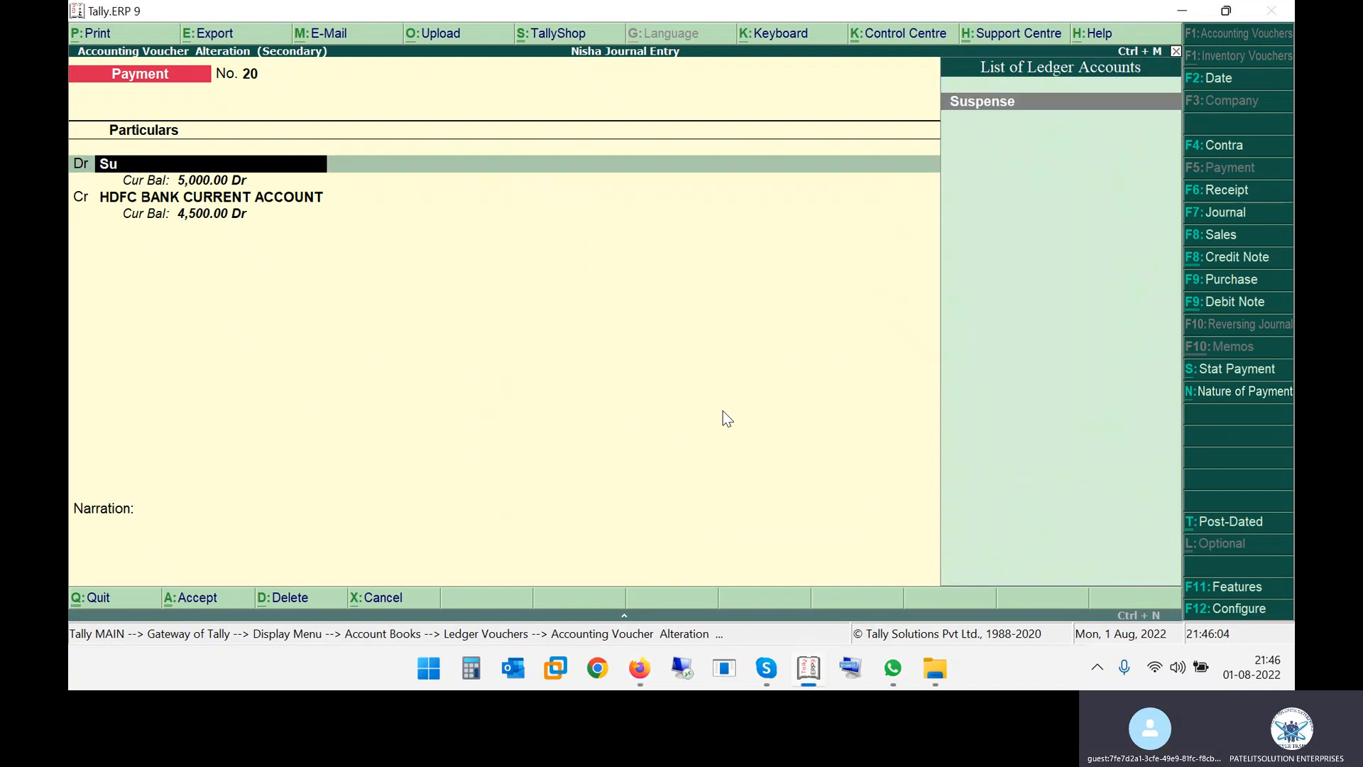
pyautogui.press('BackSpace')
pyautogui.write('ta')
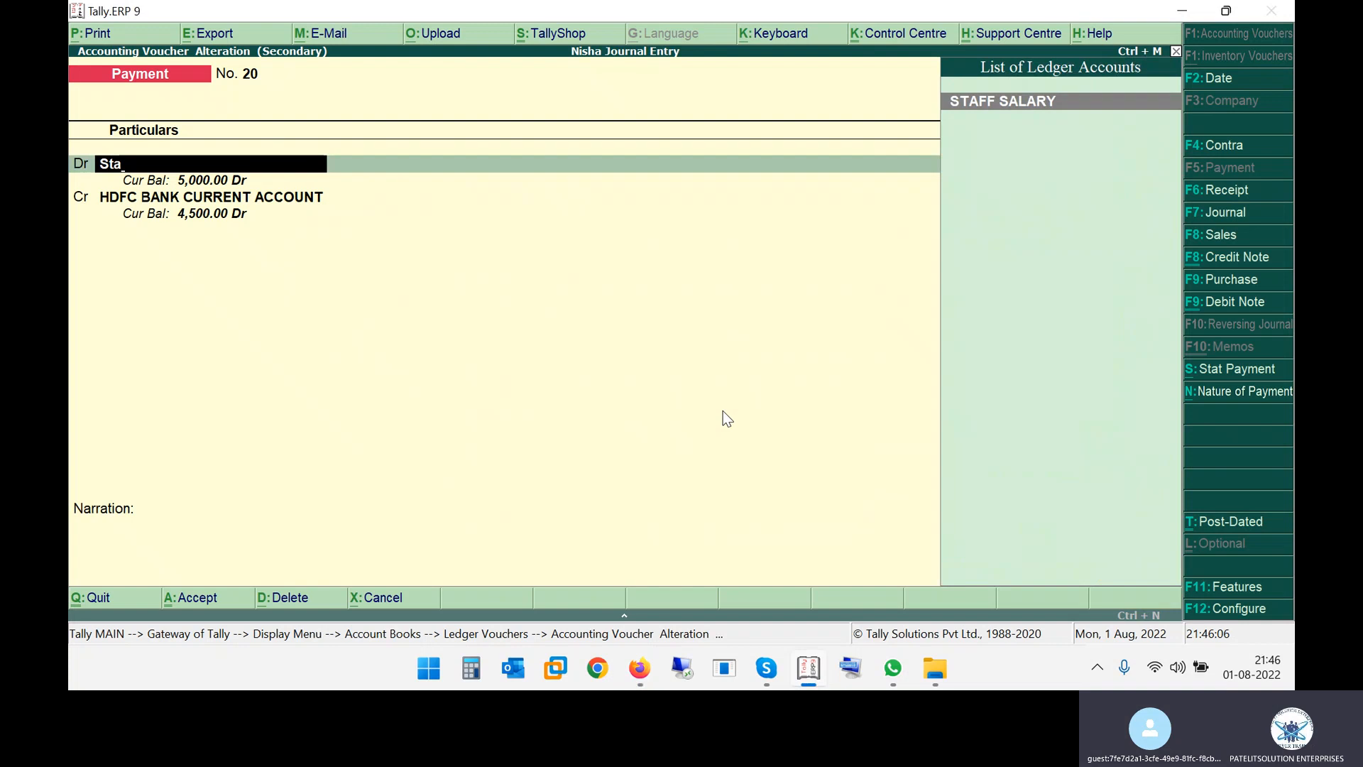
pyautogui.press('Return')
pyautogui.press('Return')
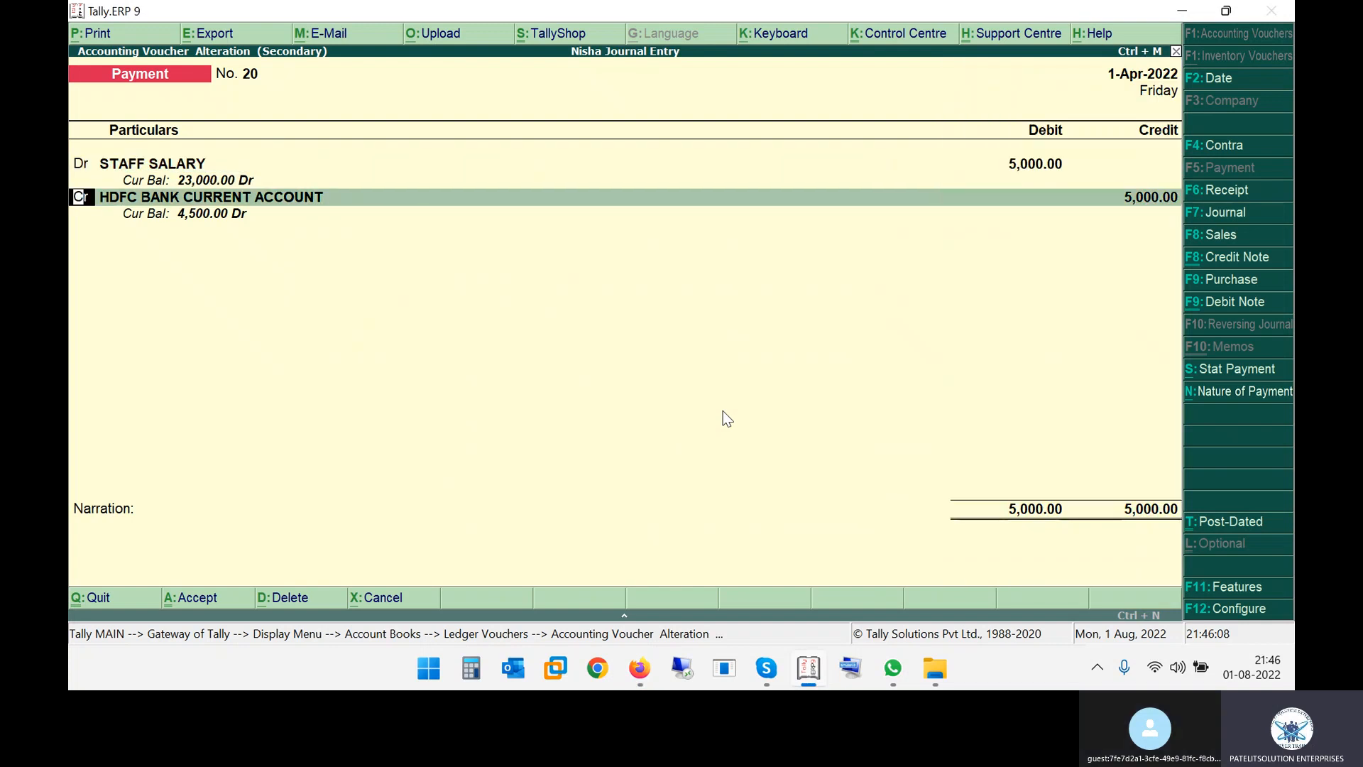
pyautogui.press('Return')
pyautogui.press('Return')
pyautogui.press('Return')
pyautogui.press('Return')
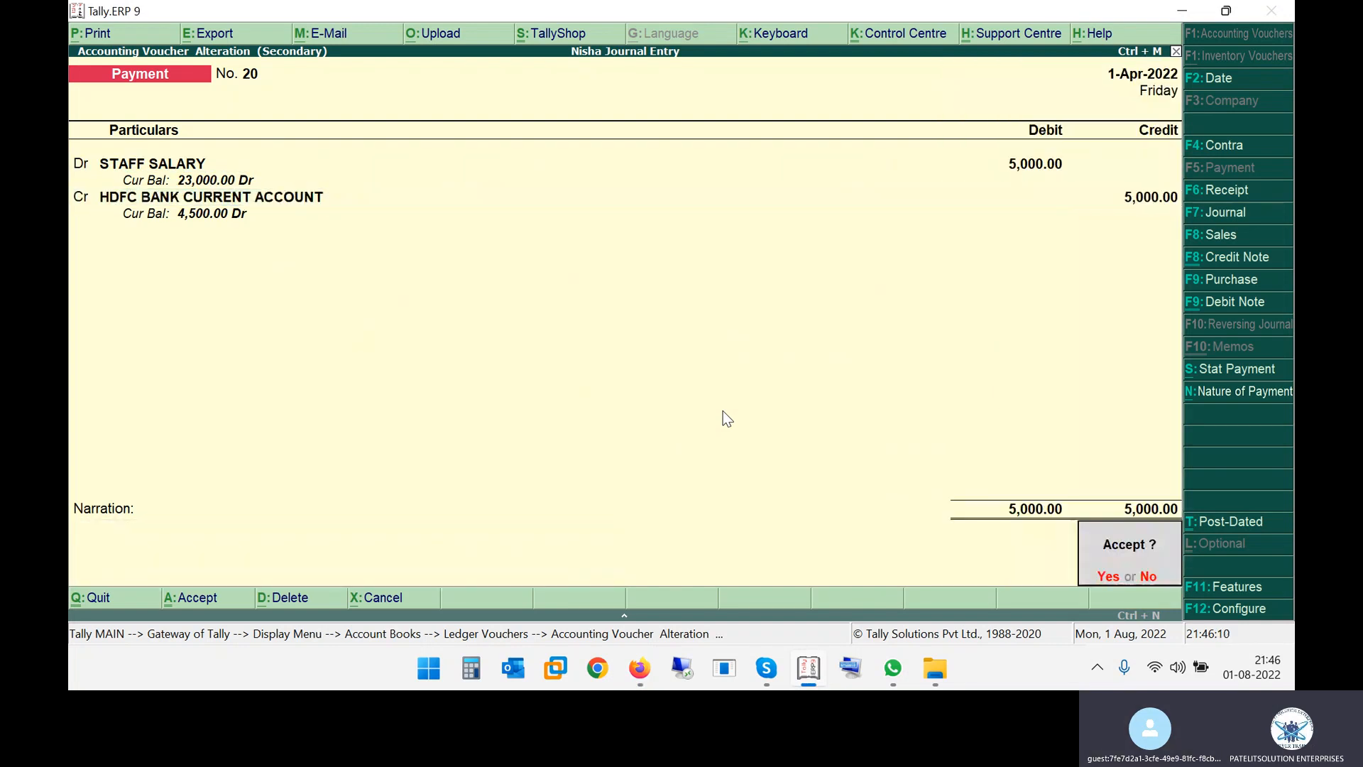
pyautogui.press('Return')
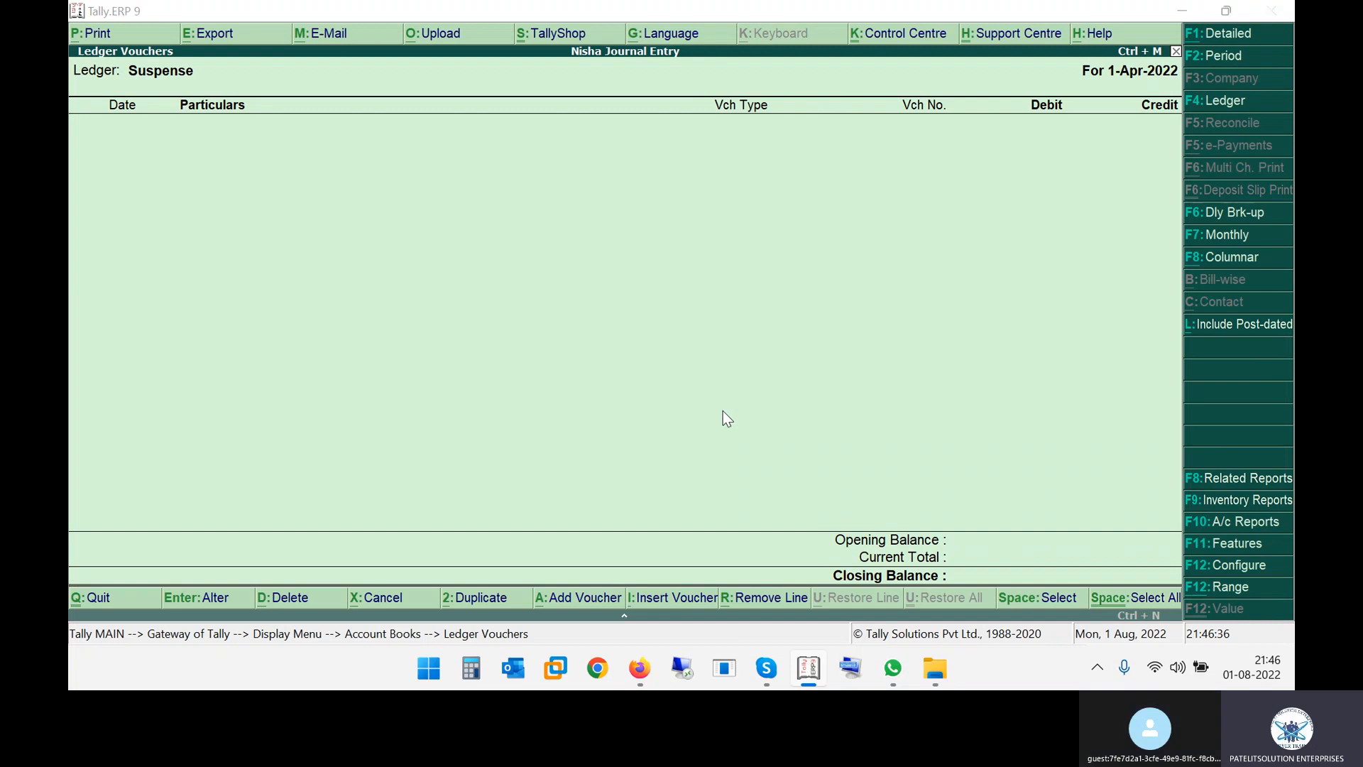
# Switch to the PDF notes and examine the final page's example of the cleared Suspense ledger.
pyautogui.hotkey('alt', 'Tab')
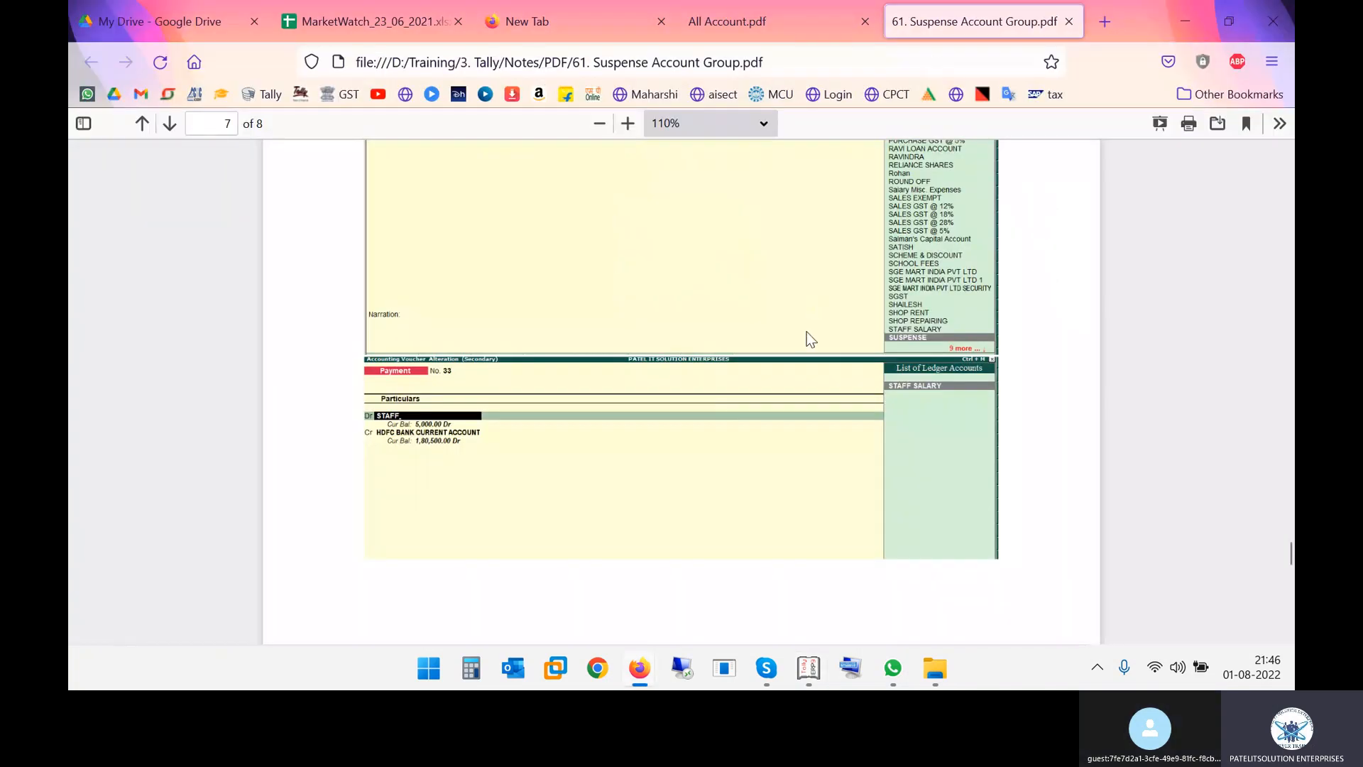
pyautogui.scroll(-10, 808, 332)
pyautogui.scroll(-5, 809, 332)
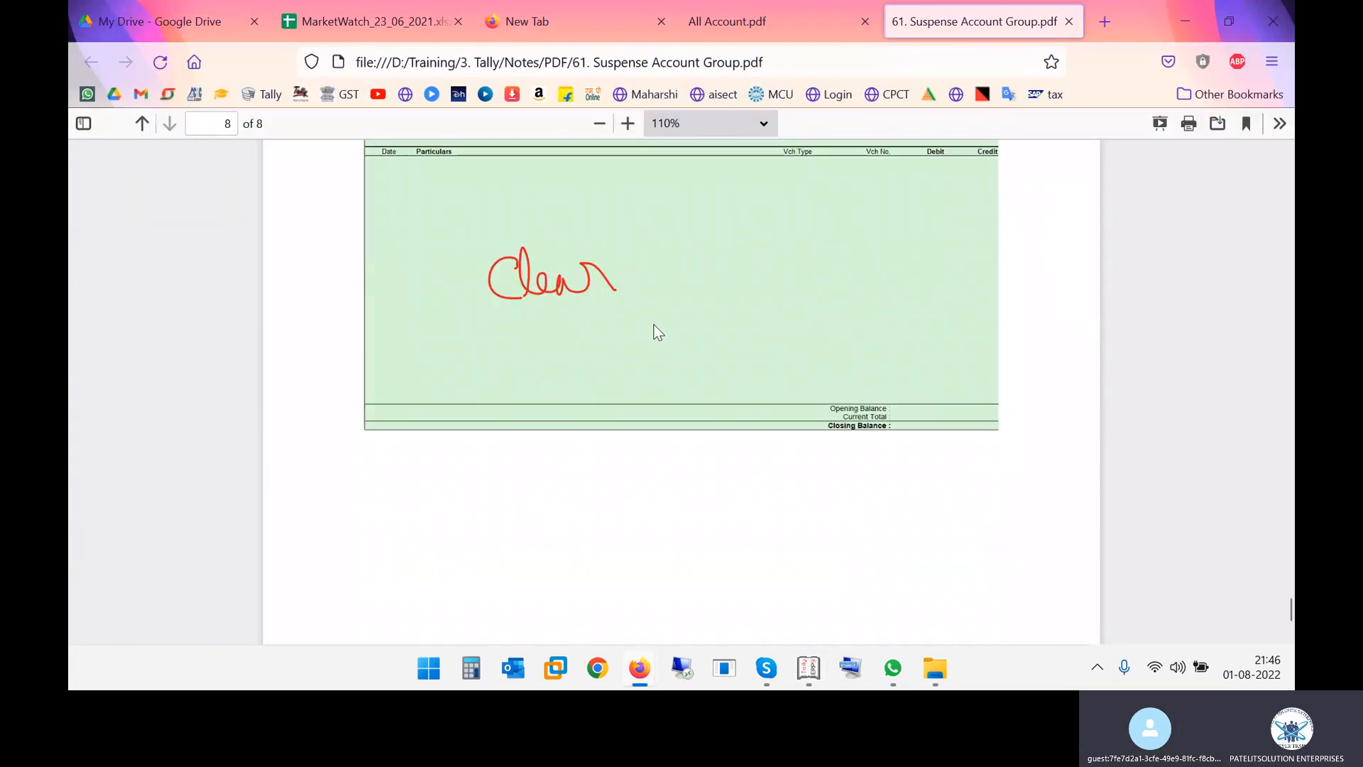
pyautogui.scroll(-3, 987, 313)
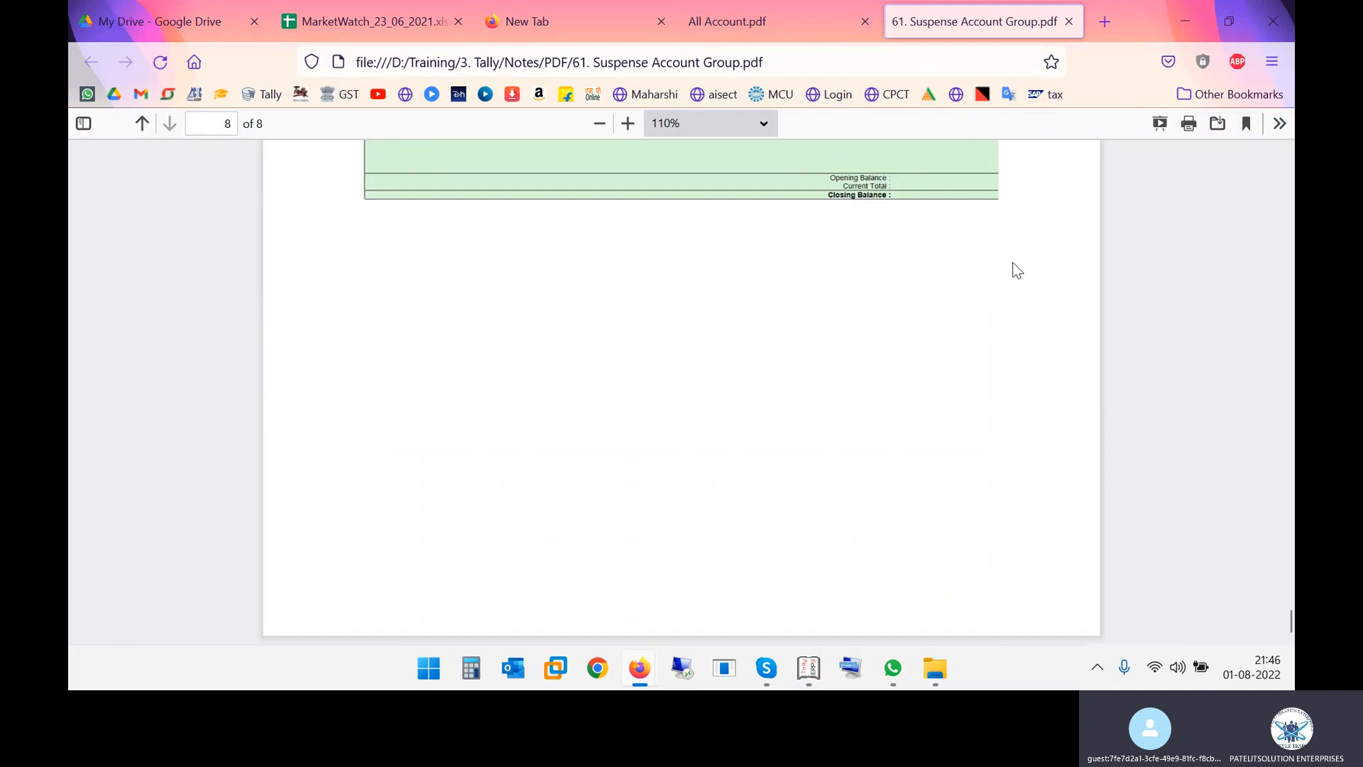
# Close the Suspense Account Group notes and open the PDF "62. Bank OD Account Group" from the PDF folder in File Explorer.
pyautogui.click(1068, 26)
pyautogui.hotkey('alt', 'Tab')
pyautogui.hotkey('alt', 'Tab')
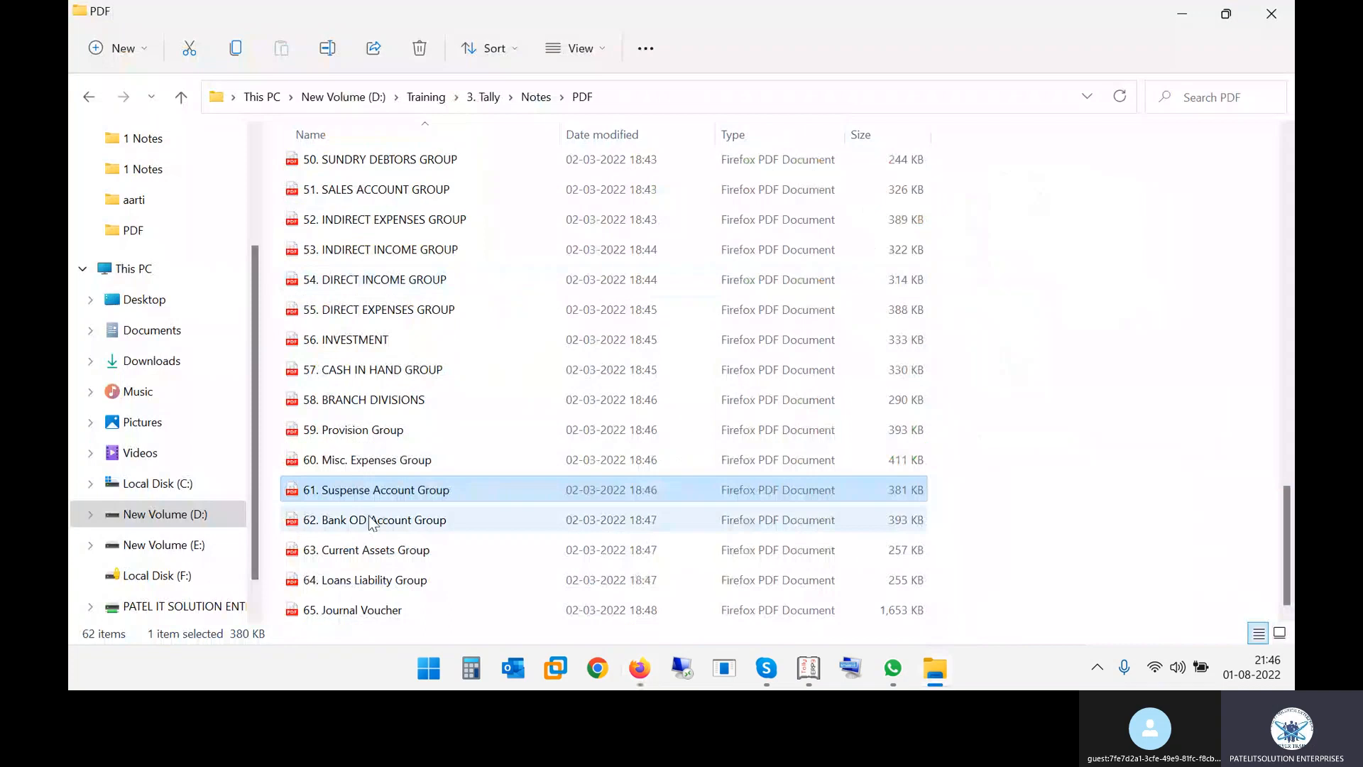
pyautogui.click(369, 524)
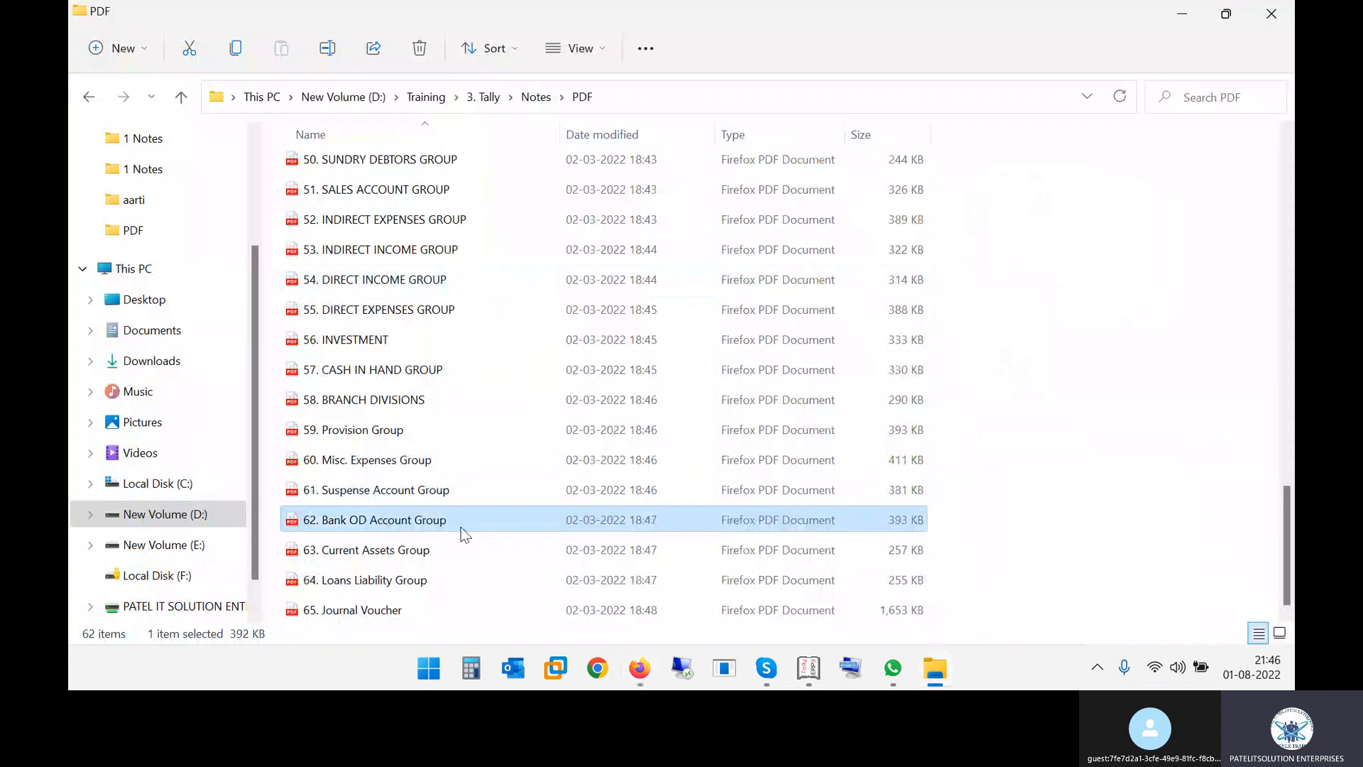
pyautogui.doubleClick(373, 519)
# Read the introduction to Bank OD and Bank OCC accounts, including the example of limit, withdrawal and deposit.
pyautogui.scroll(-8, 616, 369)
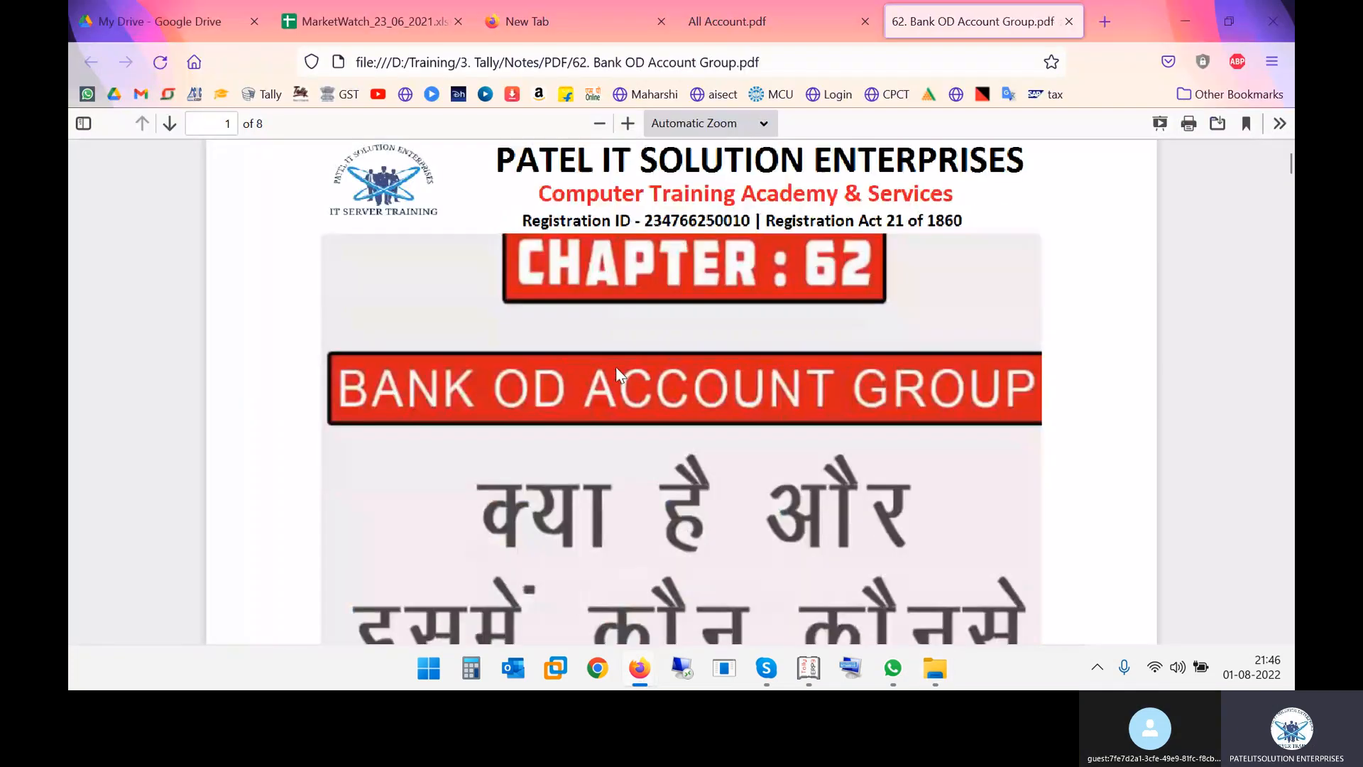
pyautogui.scroll(-8, 616, 366)
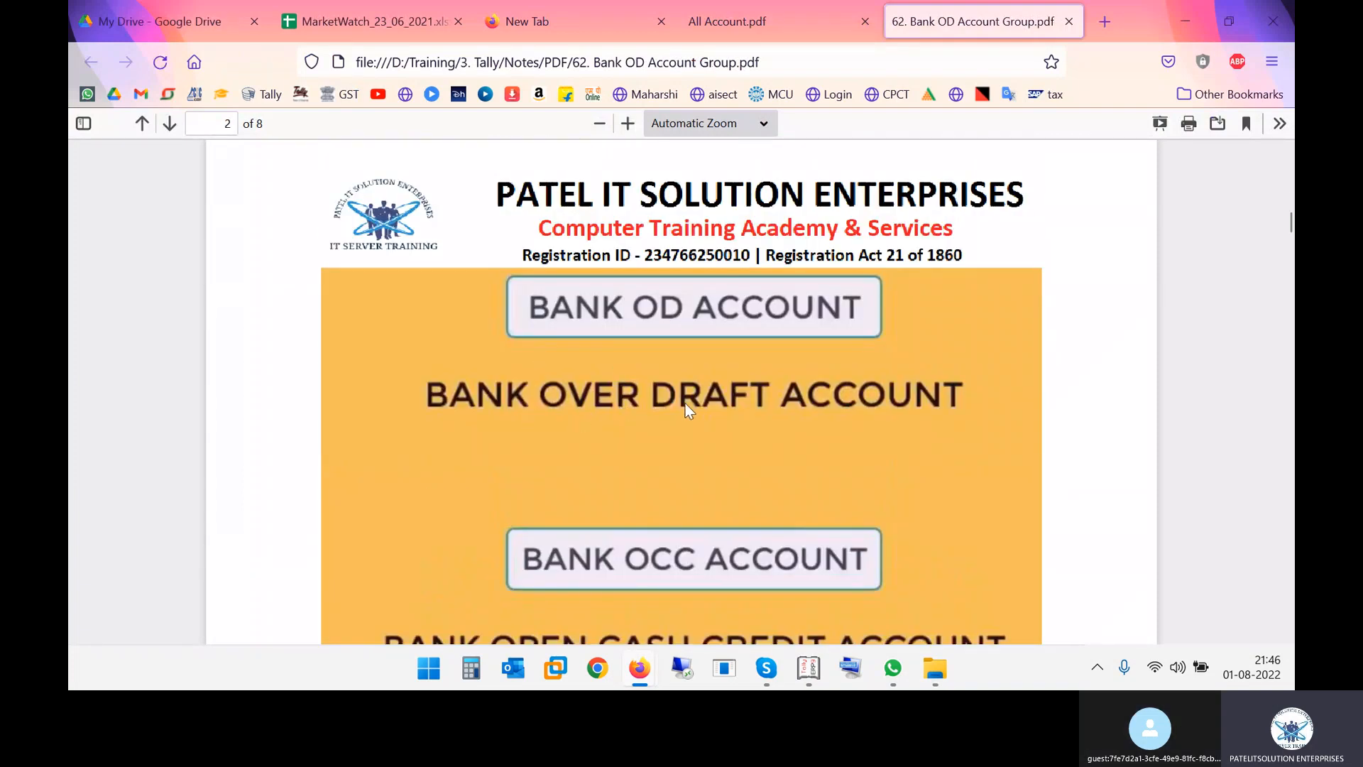
pyautogui.scroll(2, 698, 403)
pyautogui.scroll(-5, 699, 402)
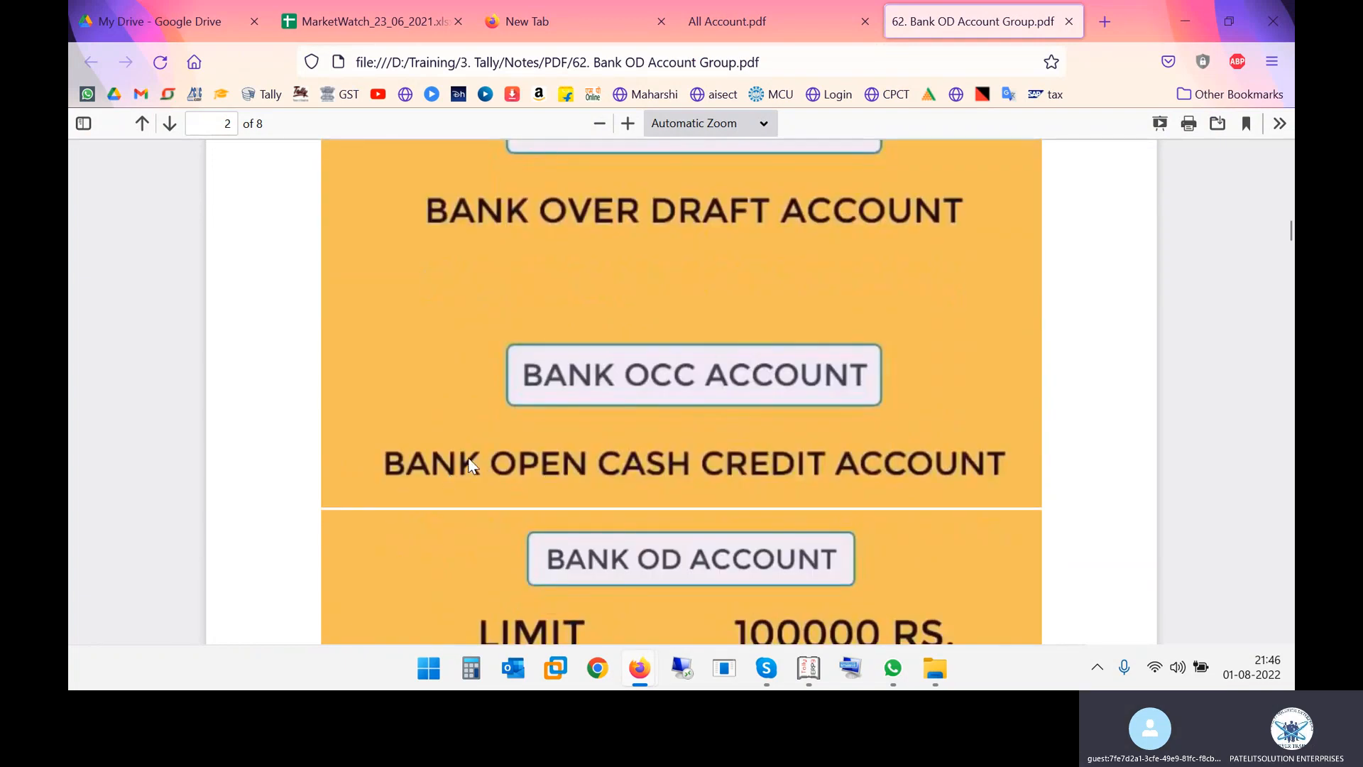
pyautogui.scroll(-3, 712, 462)
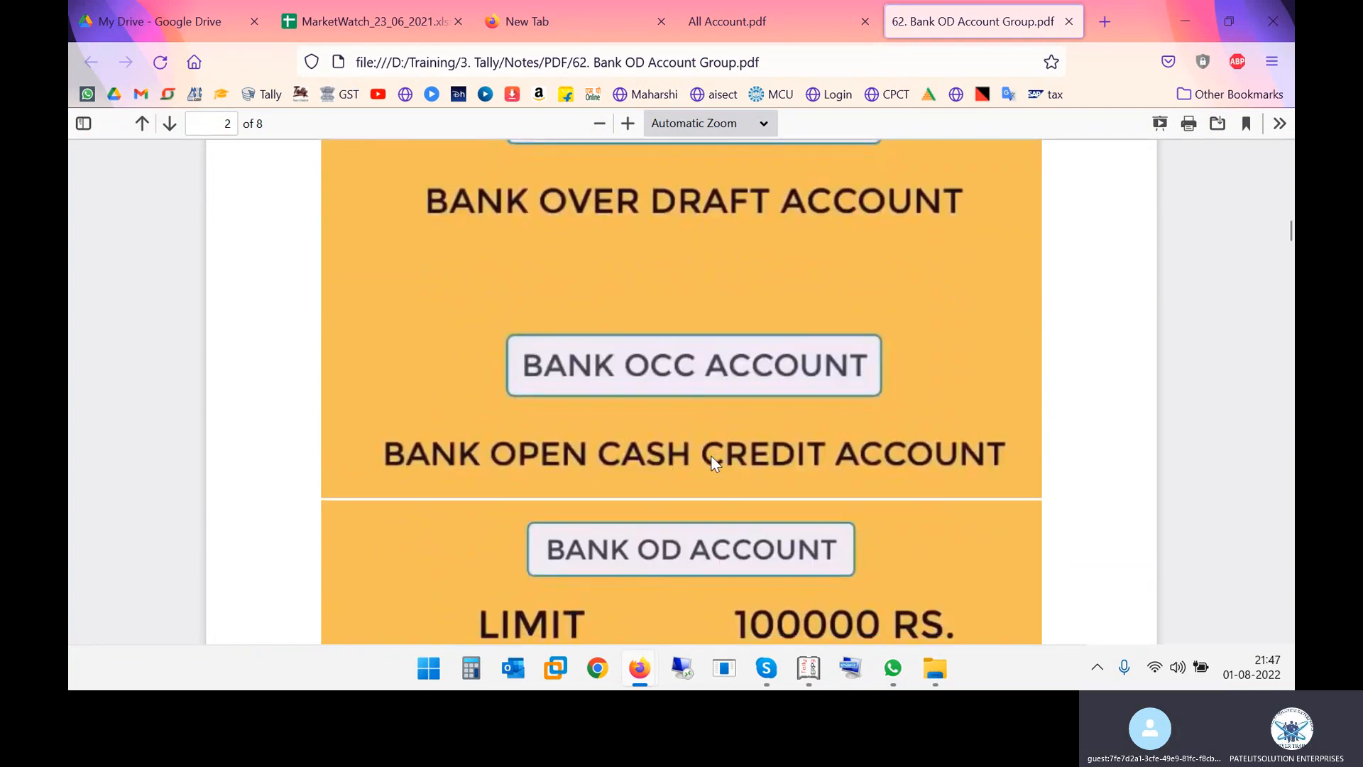
pyautogui.scroll(-1, 681, 464)
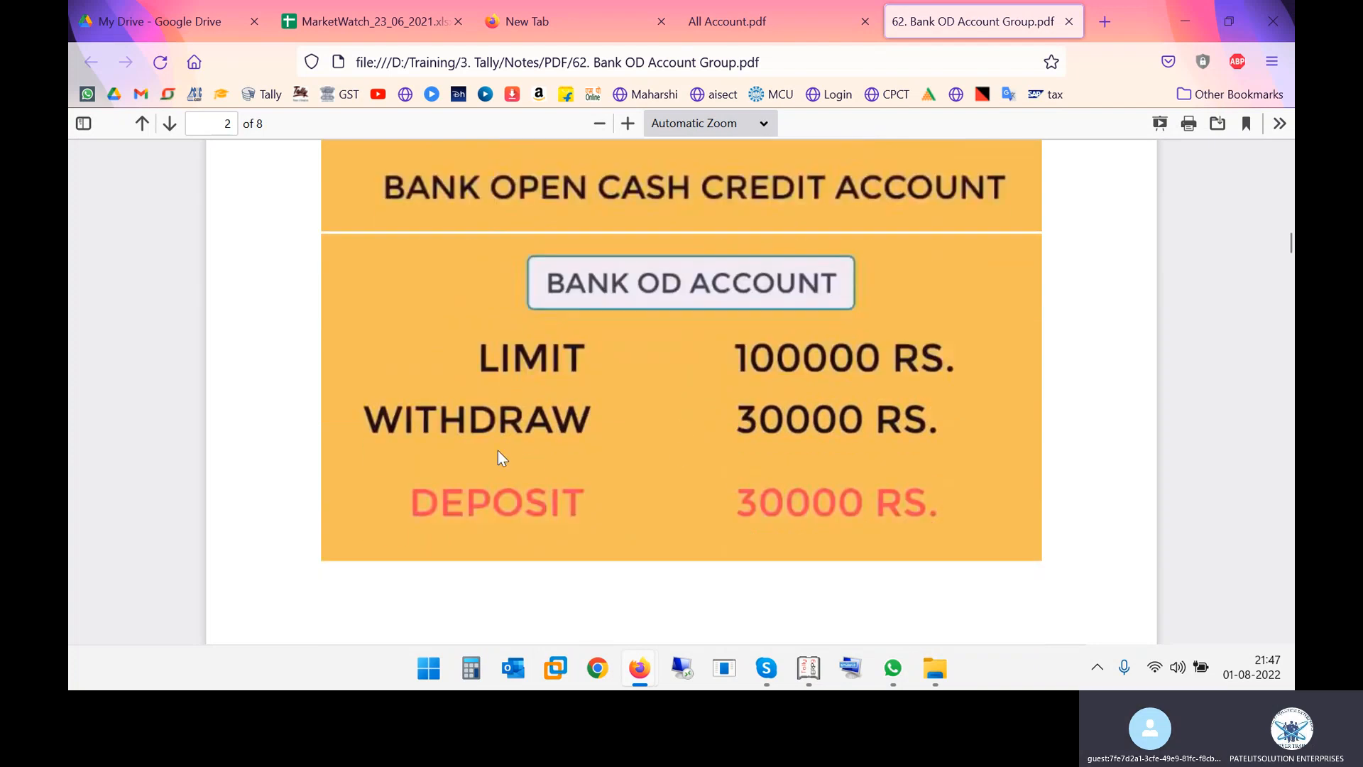
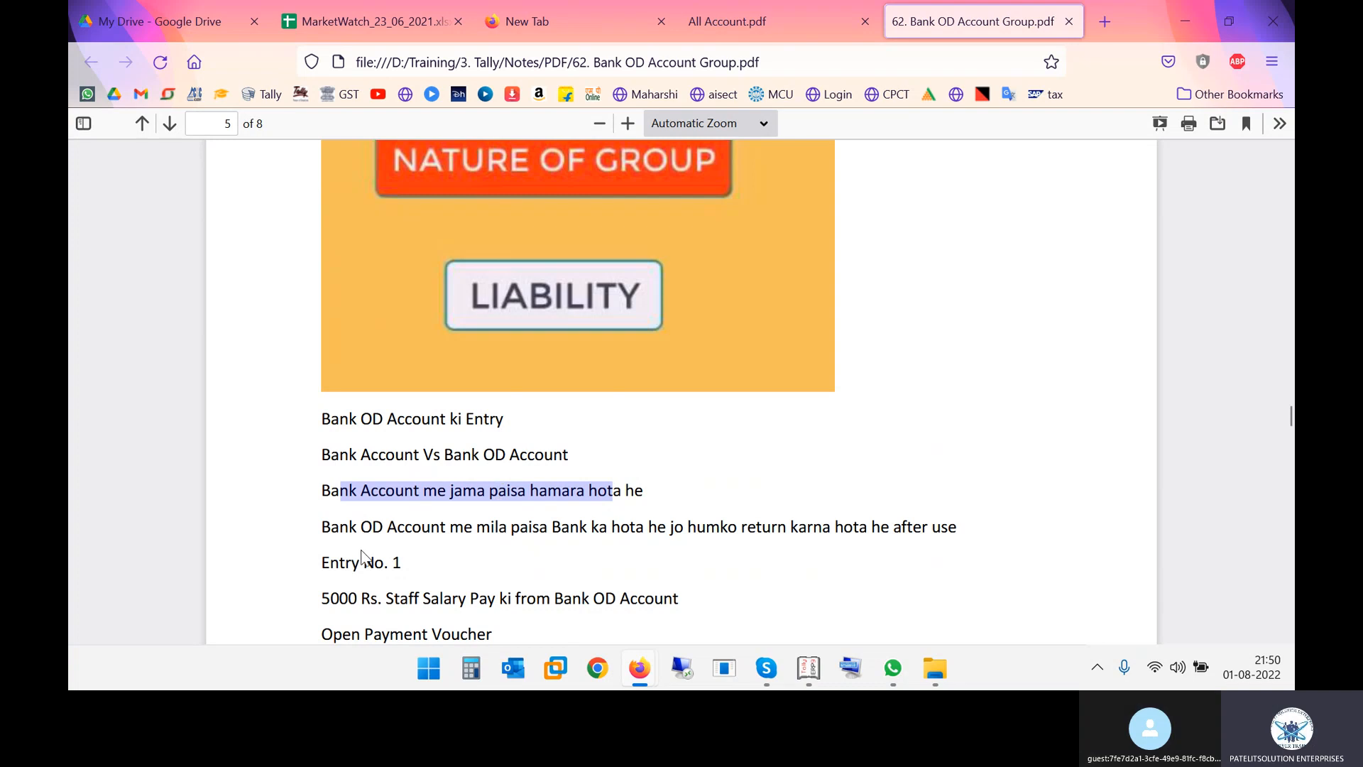
# Read the comparison of Bank Account and Bank OD Account and Entry No. 1, the 5000 Rs. staff salary payment, highlighting the key lines.
pyautogui.moveTo(331, 527); pyautogui.dragTo(960, 526)
pyautogui.scroll(2, 596, 538)
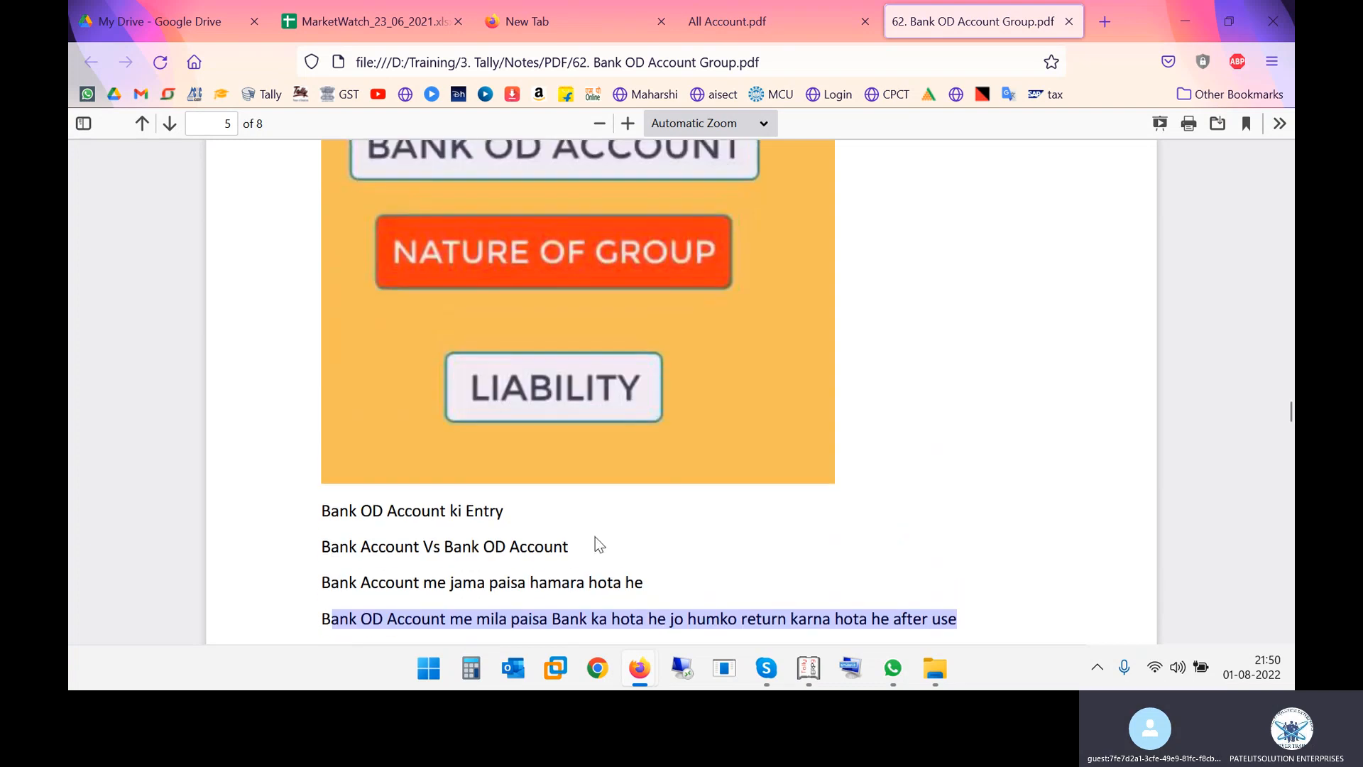
pyautogui.scroll(-2, 595, 537)
pyautogui.scroll(-3, 594, 536)
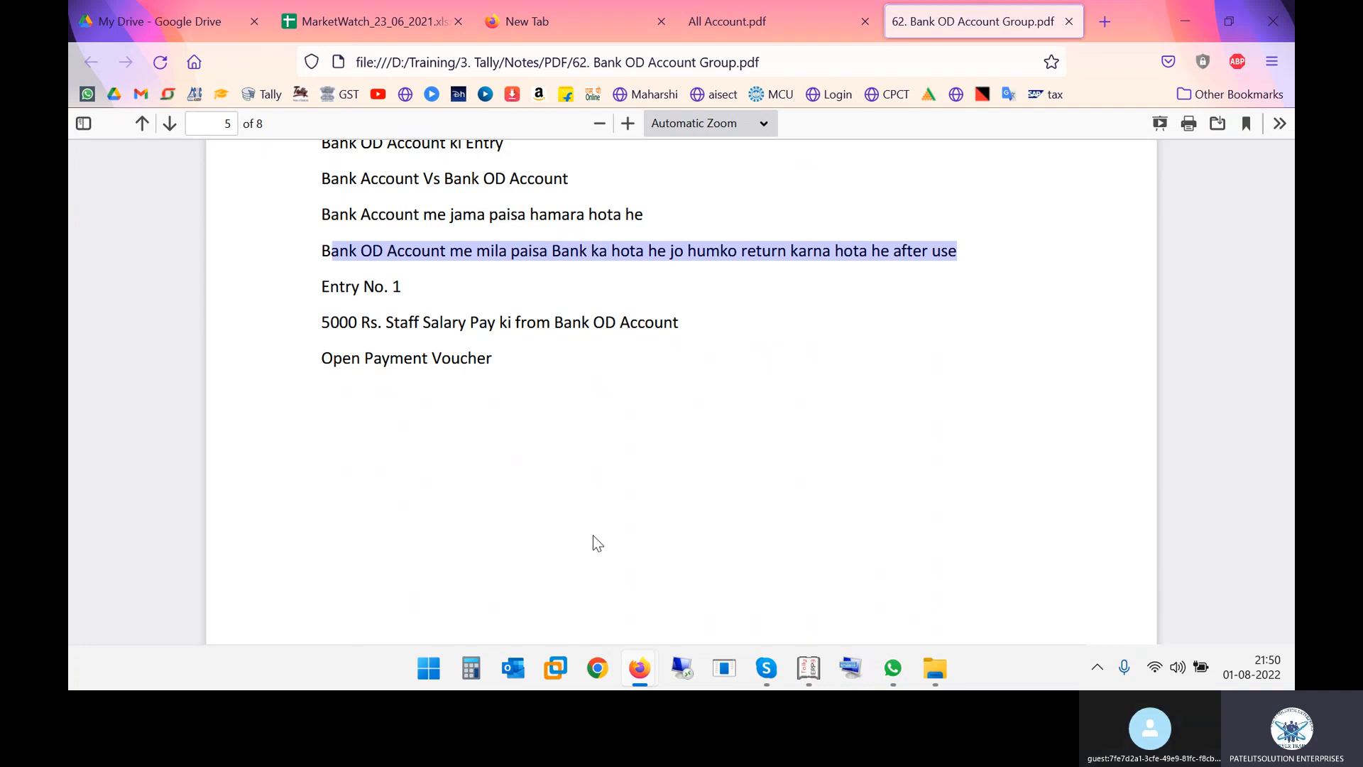
pyautogui.moveTo(362, 322); pyautogui.dragTo(675, 324)
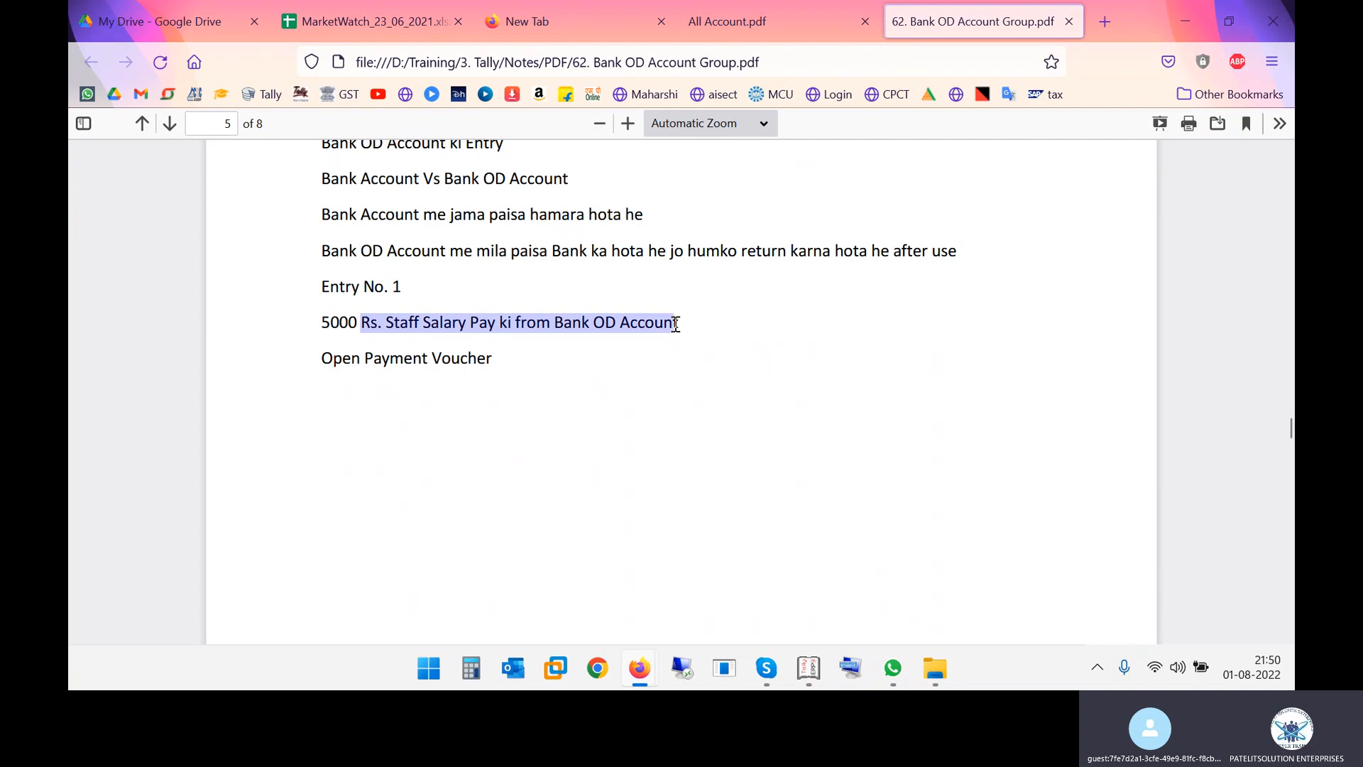
pyautogui.scroll(-2, 673, 375)
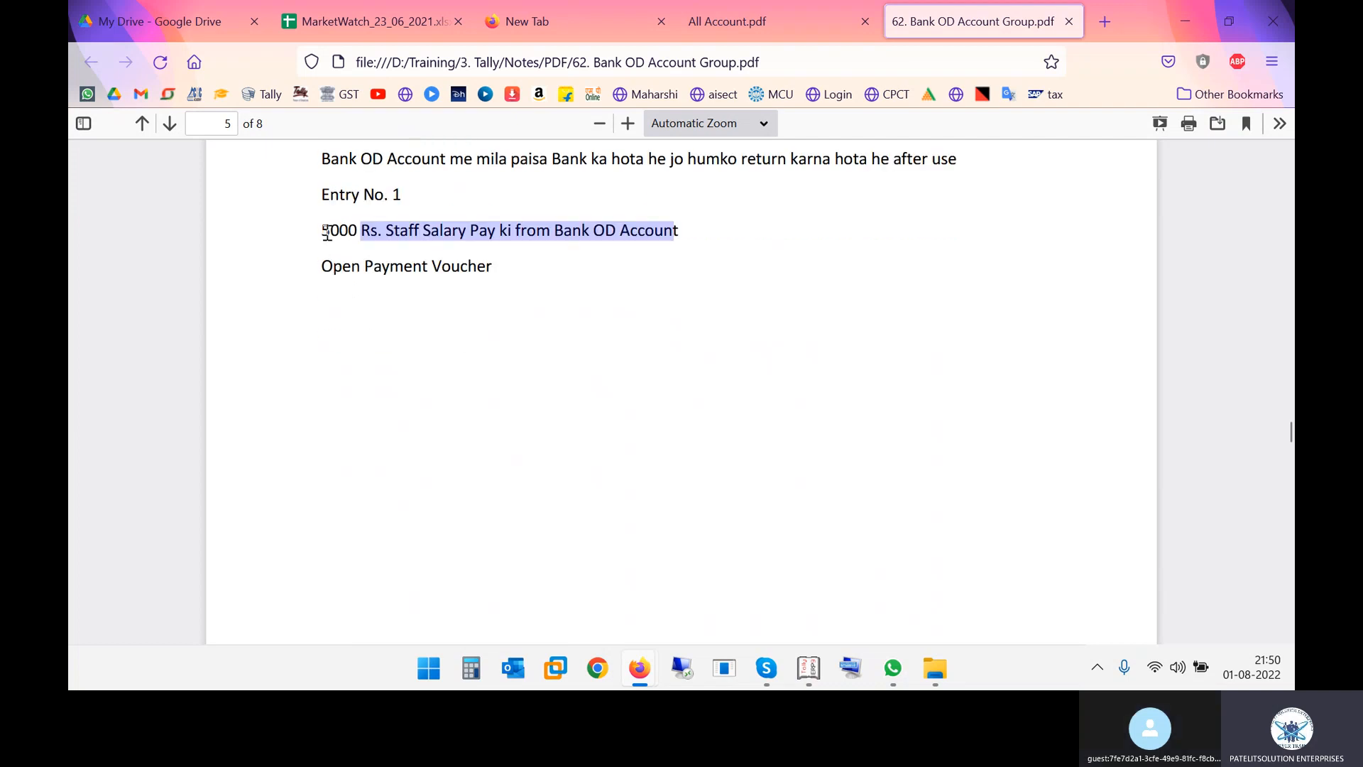
pyautogui.click(359, 229)
pyautogui.moveTo(329, 233); pyautogui.dragTo(682, 228)
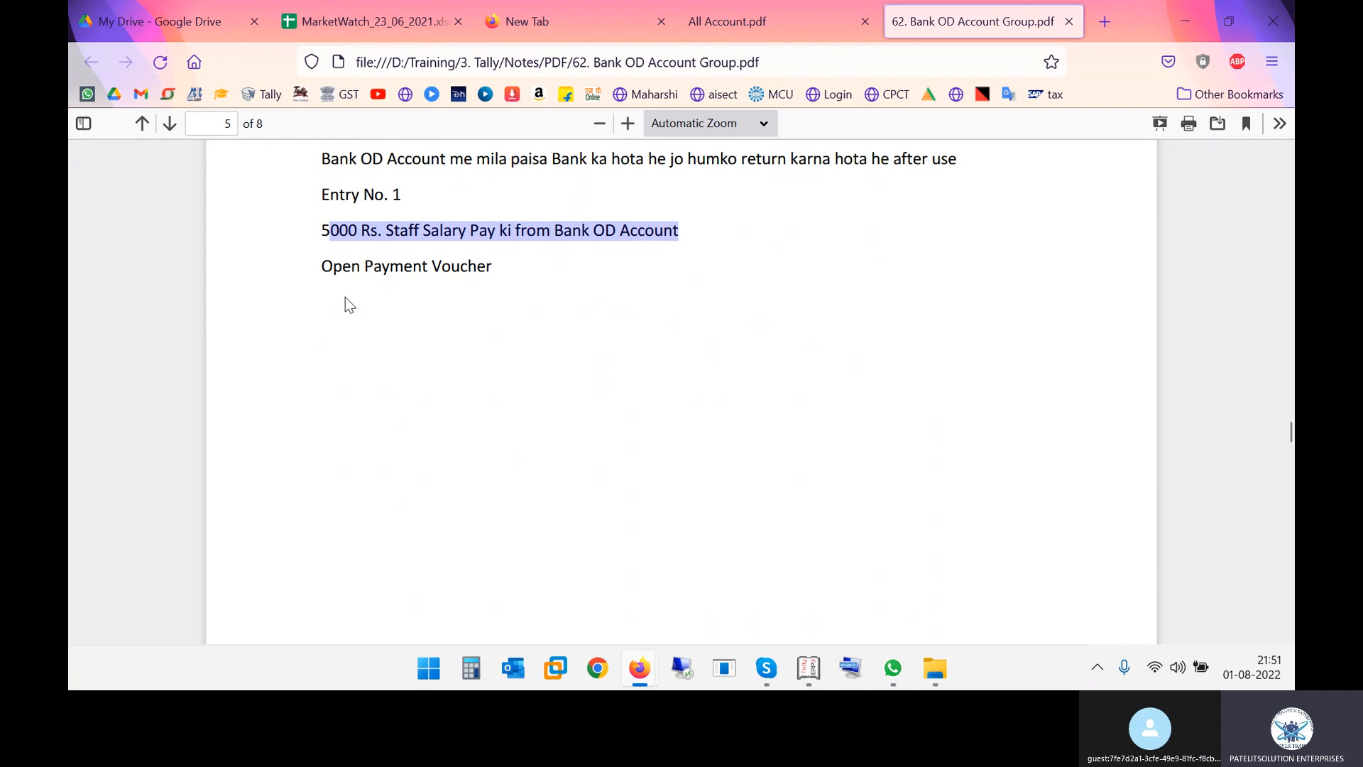
pyautogui.click(395, 230)
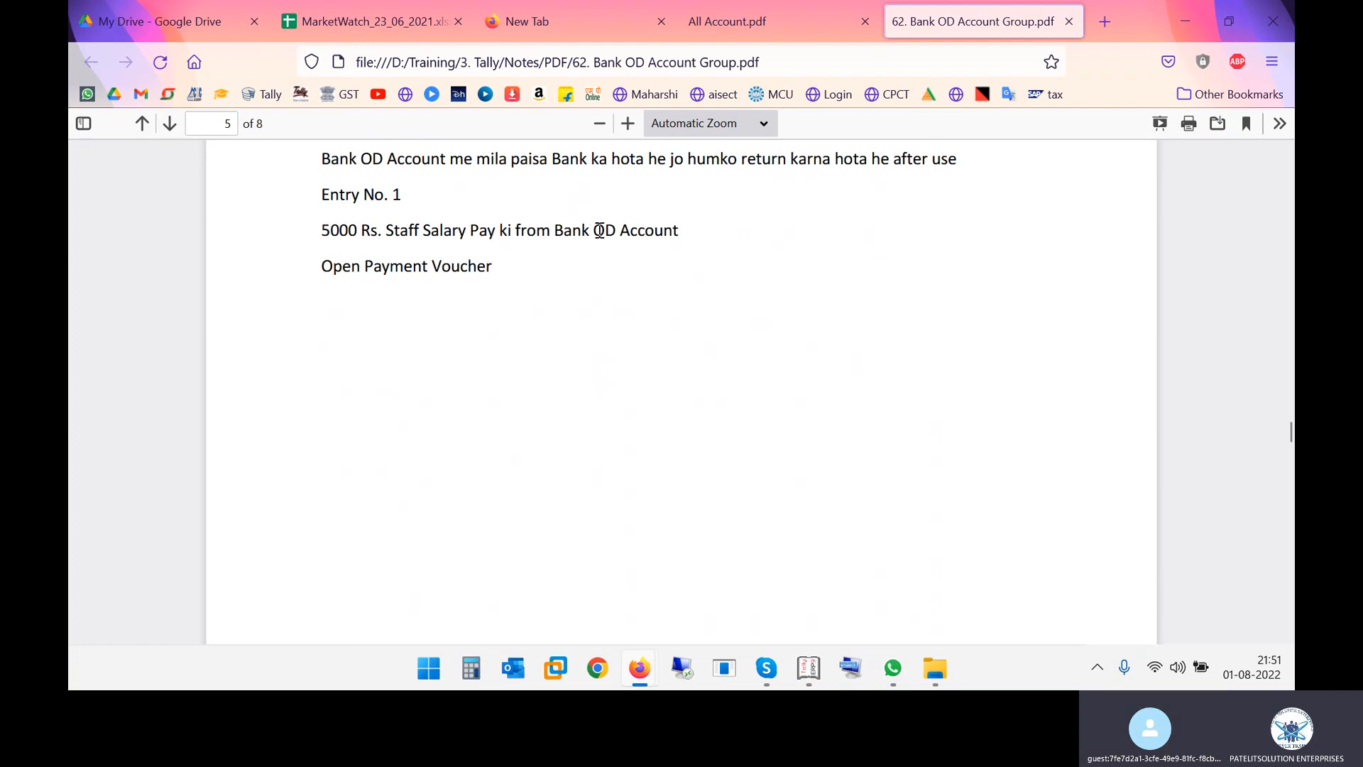
# Examine the PDF example of the staff salary payment voucher and the creation of the HDFC Bank OD Account ledger.
pyautogui.scroll(2, 600, 230)
pyautogui.scroll(-5, 484, 331)
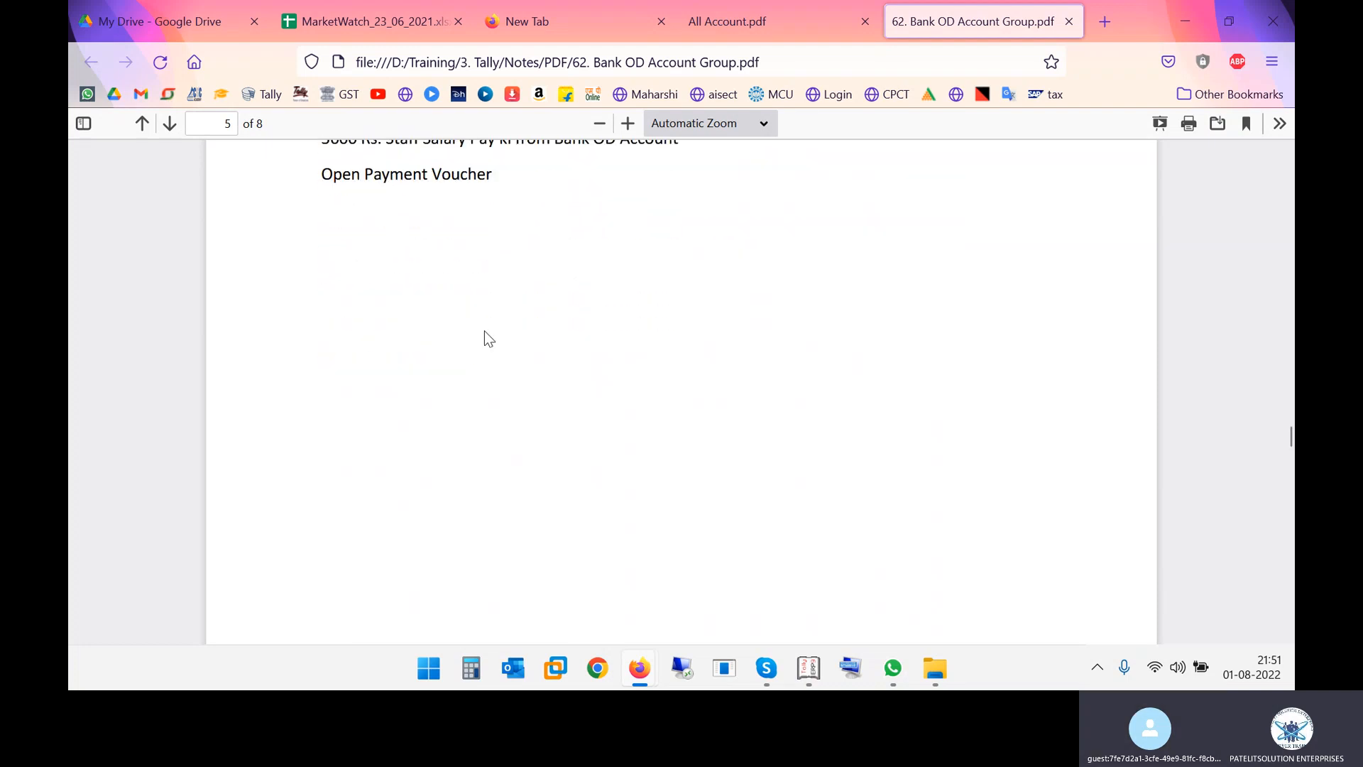
pyautogui.scroll(-5, 485, 331)
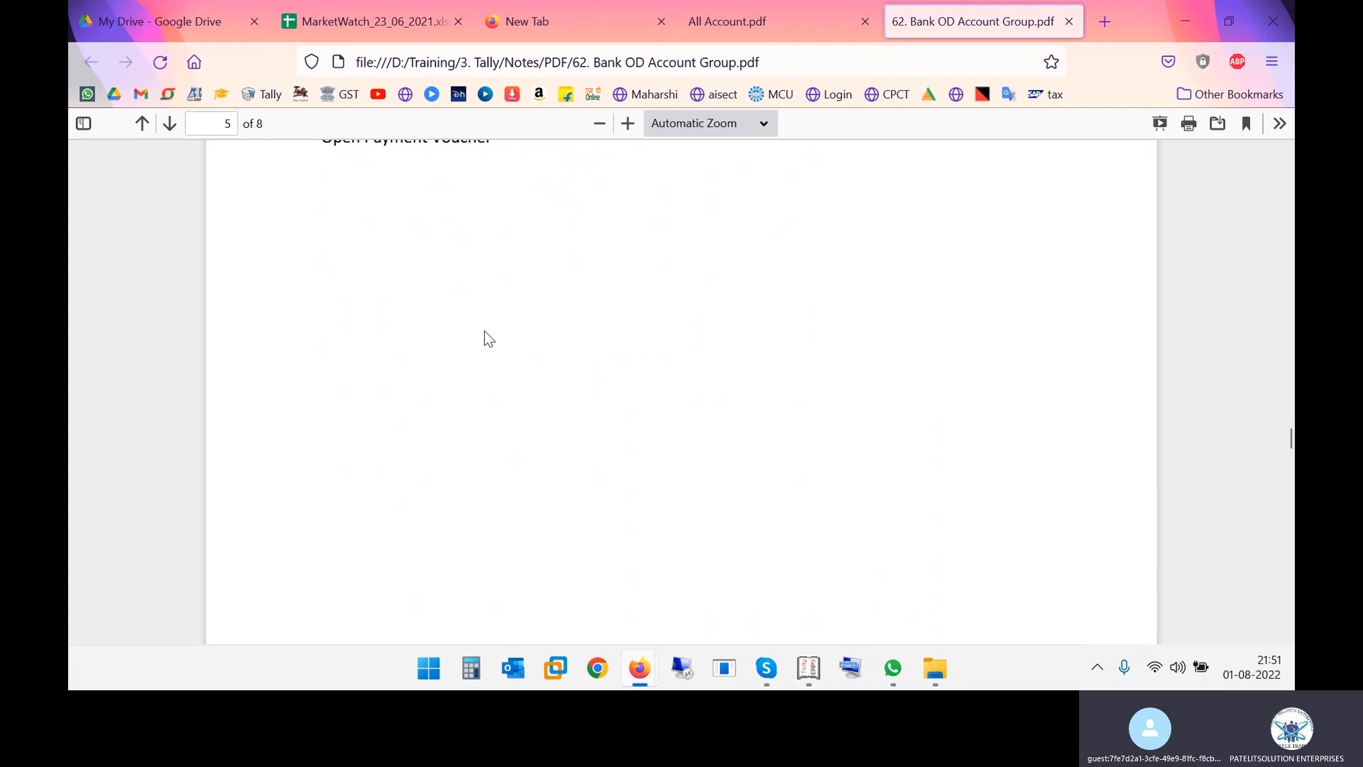
pyautogui.scroll(-2, 484, 338)
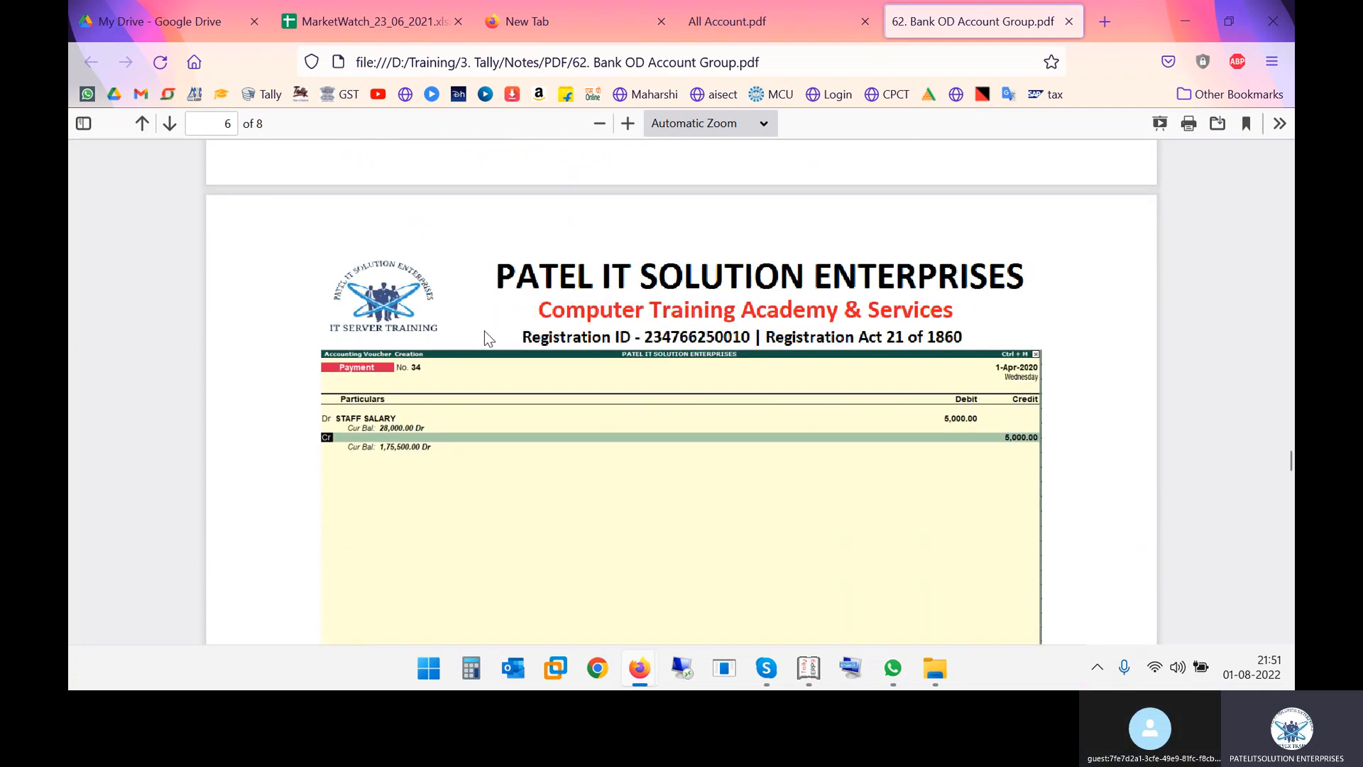
pyautogui.scroll(-5, 485, 331)
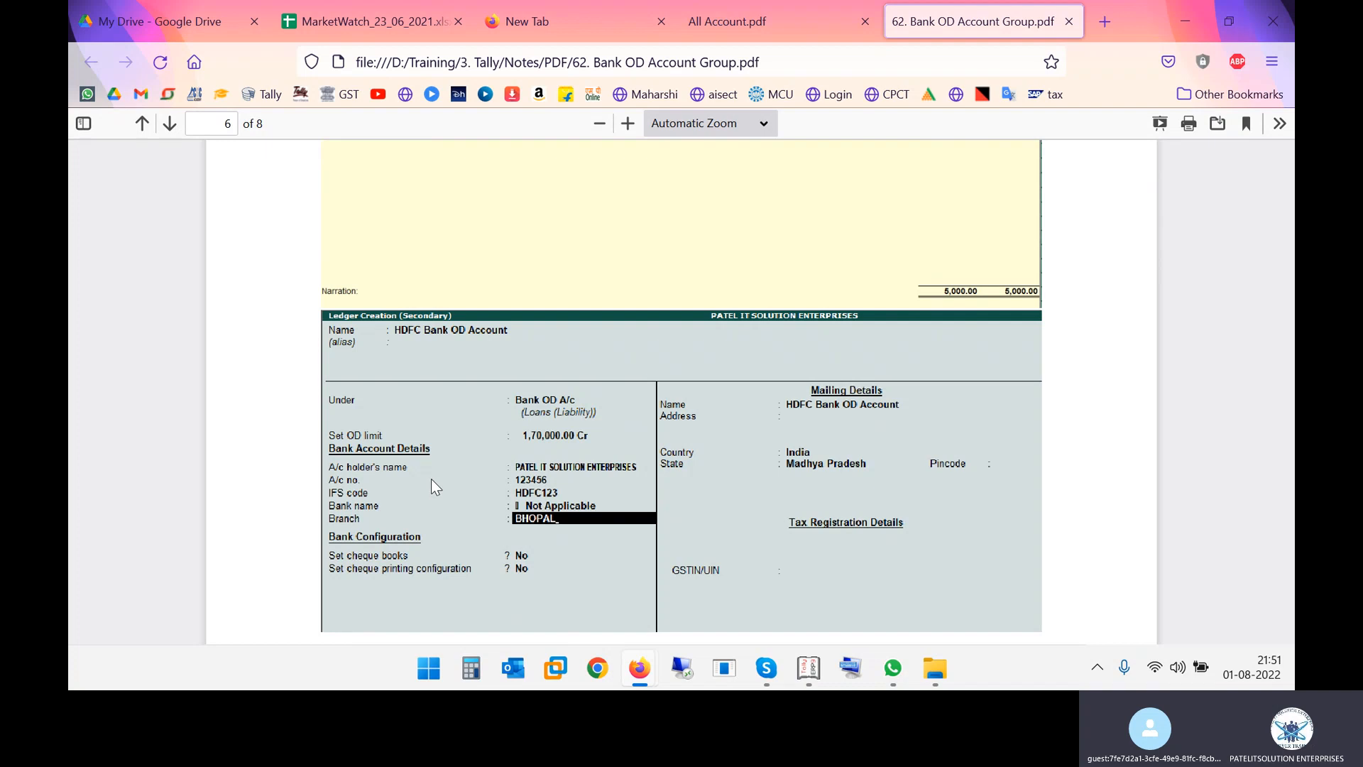
# Switch to Tally.ERP 9, leave the Suspense ledger vouchers report and start a new payment voucher.
pyautogui.hotkey('alt', 'Tab')
pyautogui.press('Tab')
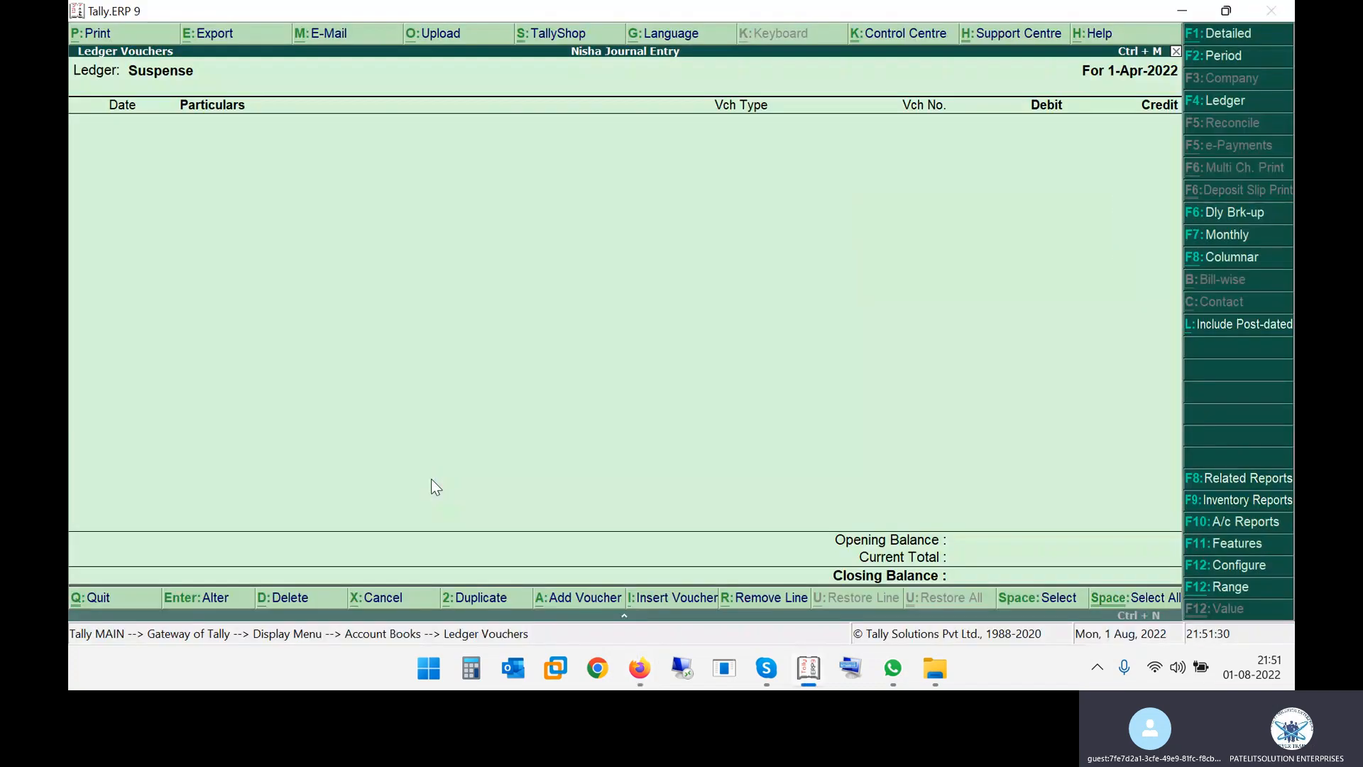
pyautogui.press('Escape')
pyautogui.press('Escape')
pyautogui.press('Escape')
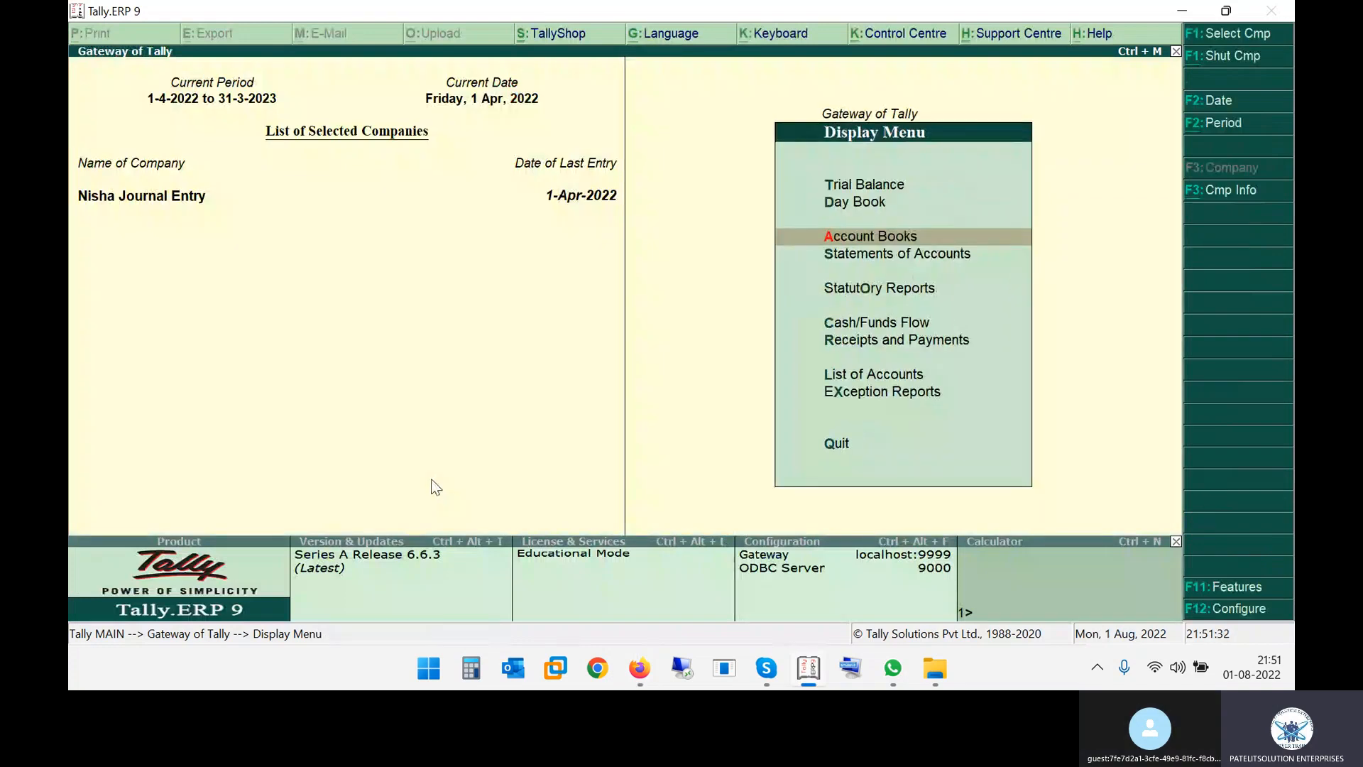
pyautogui.press('Escape')
pyautogui.press('v')
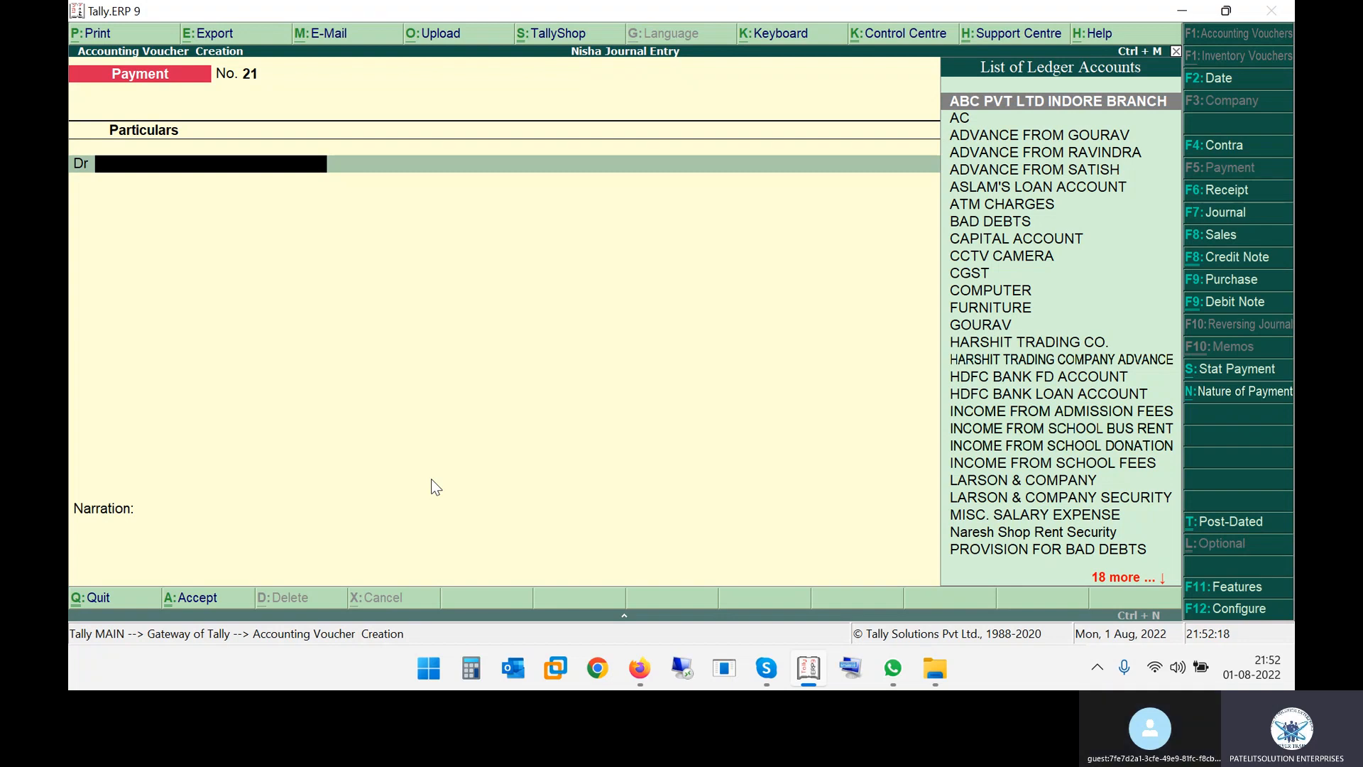
# Debit the STAFF SALARY ledger with 5,000 in the payment voucher.
pyautogui.write('St')
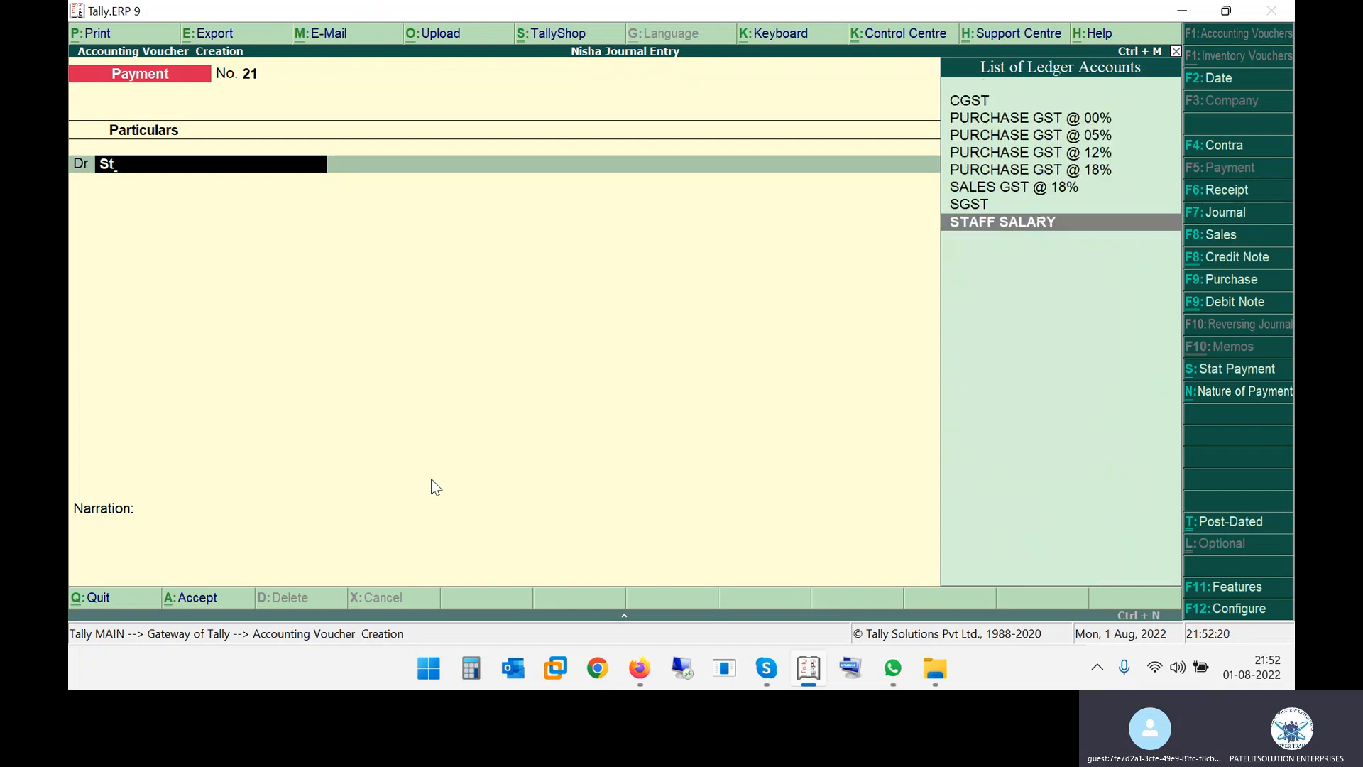
pyautogui.press('Return')
pyautogui.write('560')
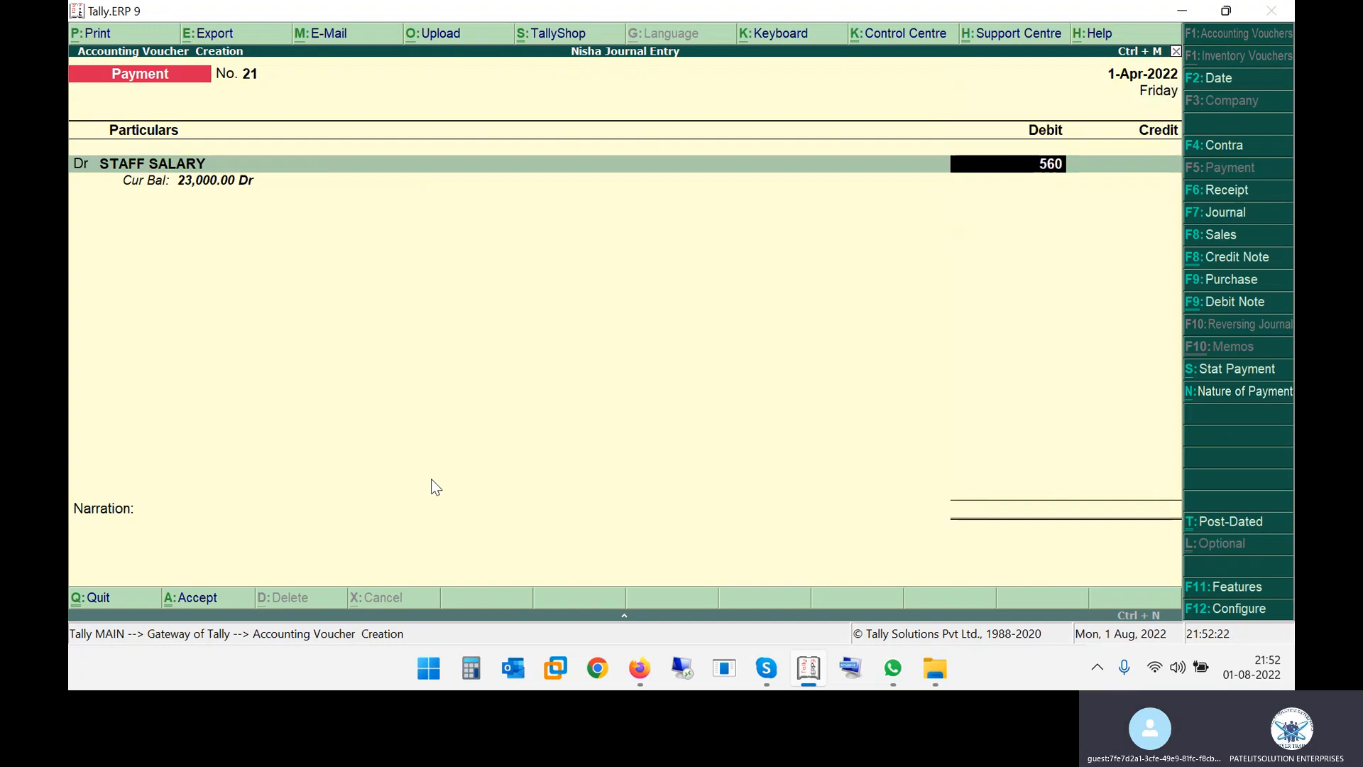
pyautogui.press('BackSpace')
pyautogui.press('BackSpace')
pyautogui.write('000')
pyautogui.press('Return')
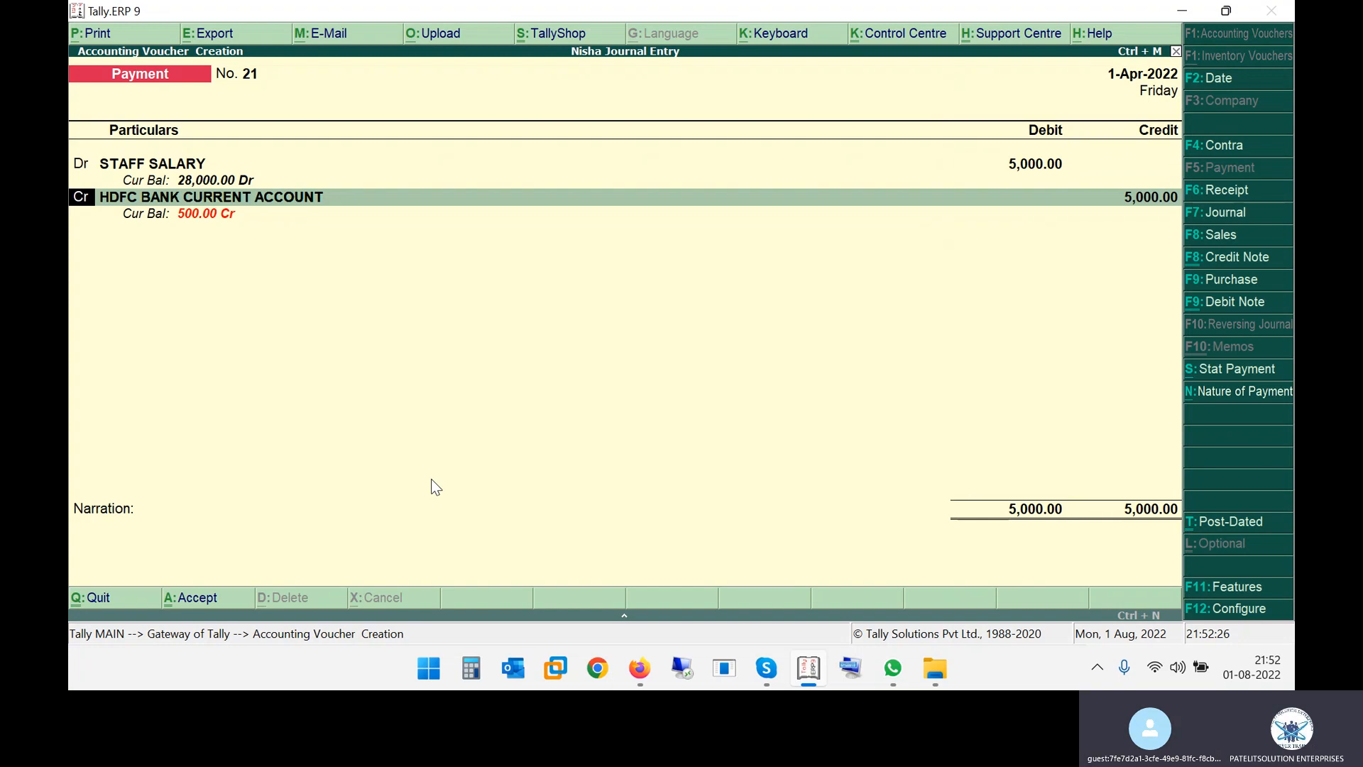
# From the voucher's credit line, start a new ledger named HDFC OD ACCOUNT under the Bank OD A/c group.
pyautogui.press('Return')
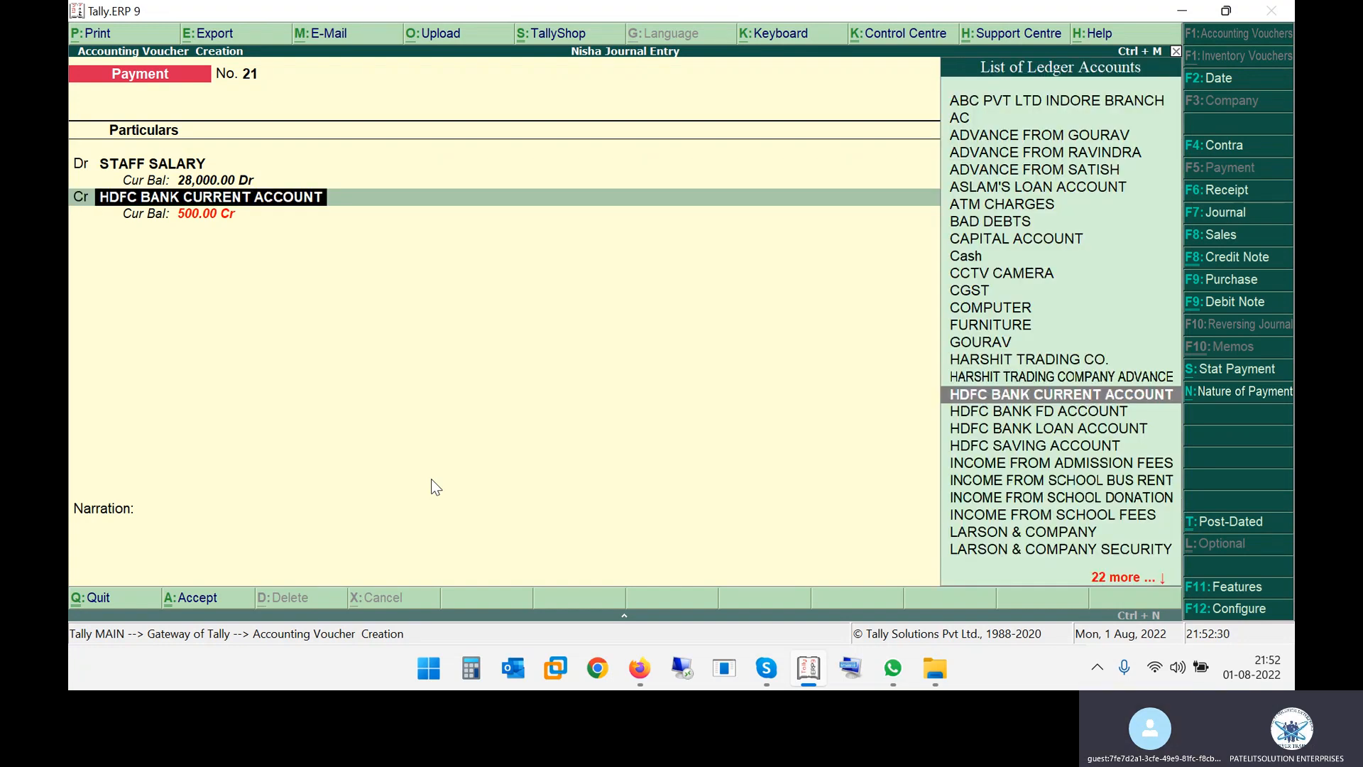
pyautogui.hotkey('alt', 'c')
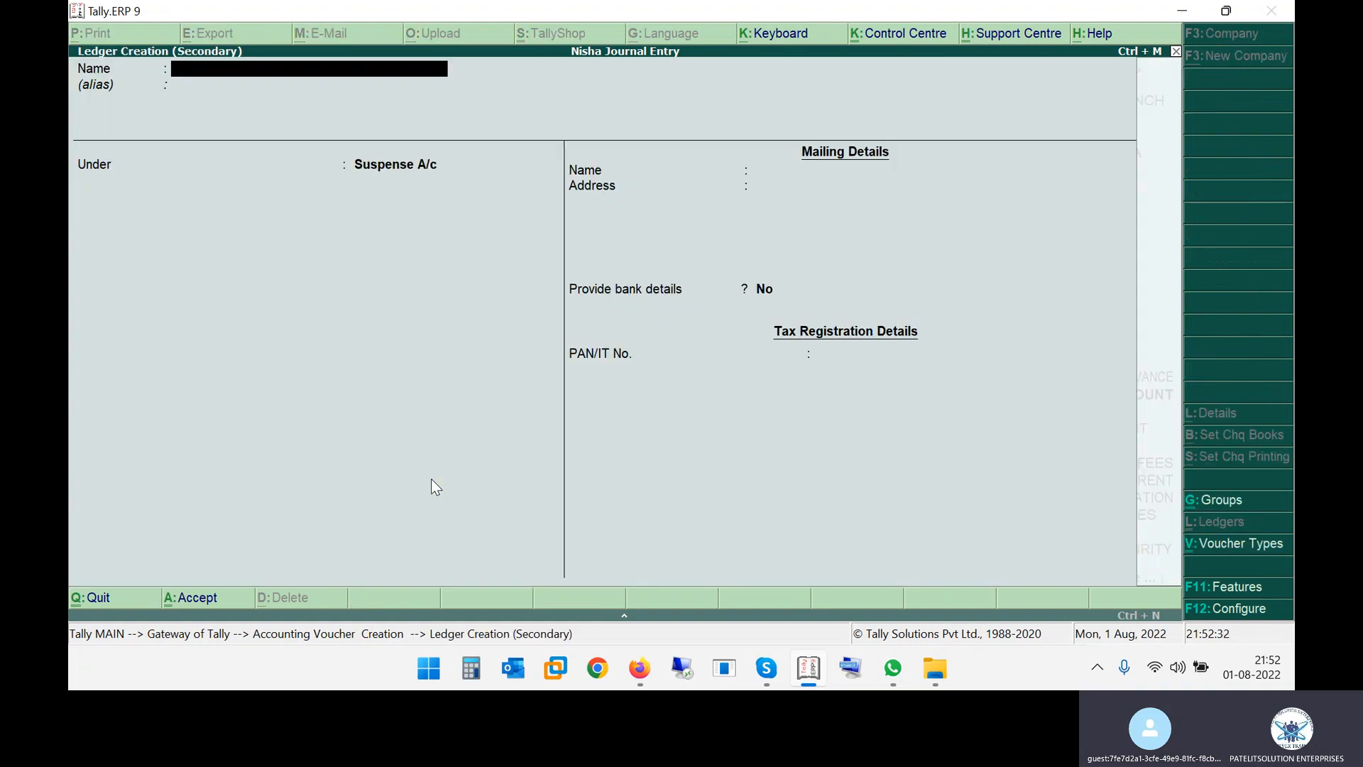
pyautogui.write('HDFC OD ACCOUN')
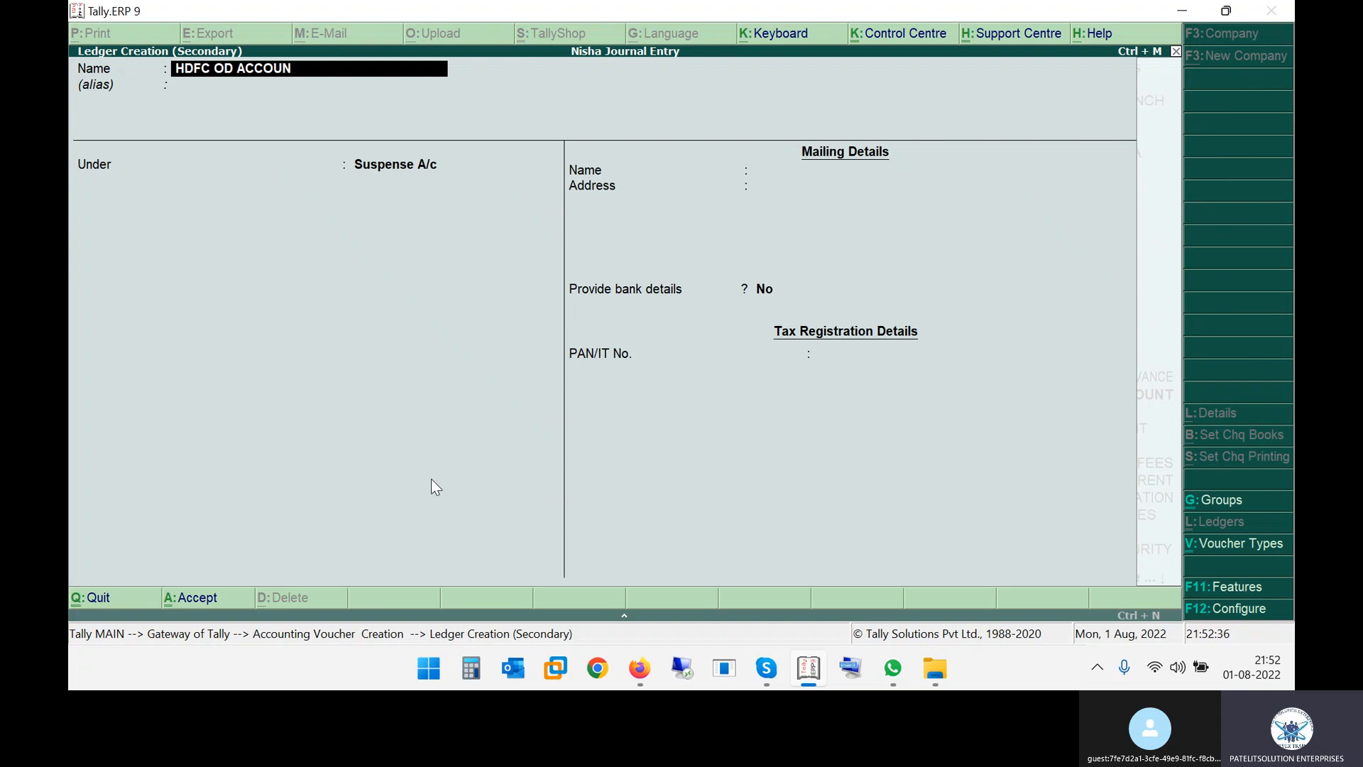
pyautogui.write('T')
pyautogui.press('Return')
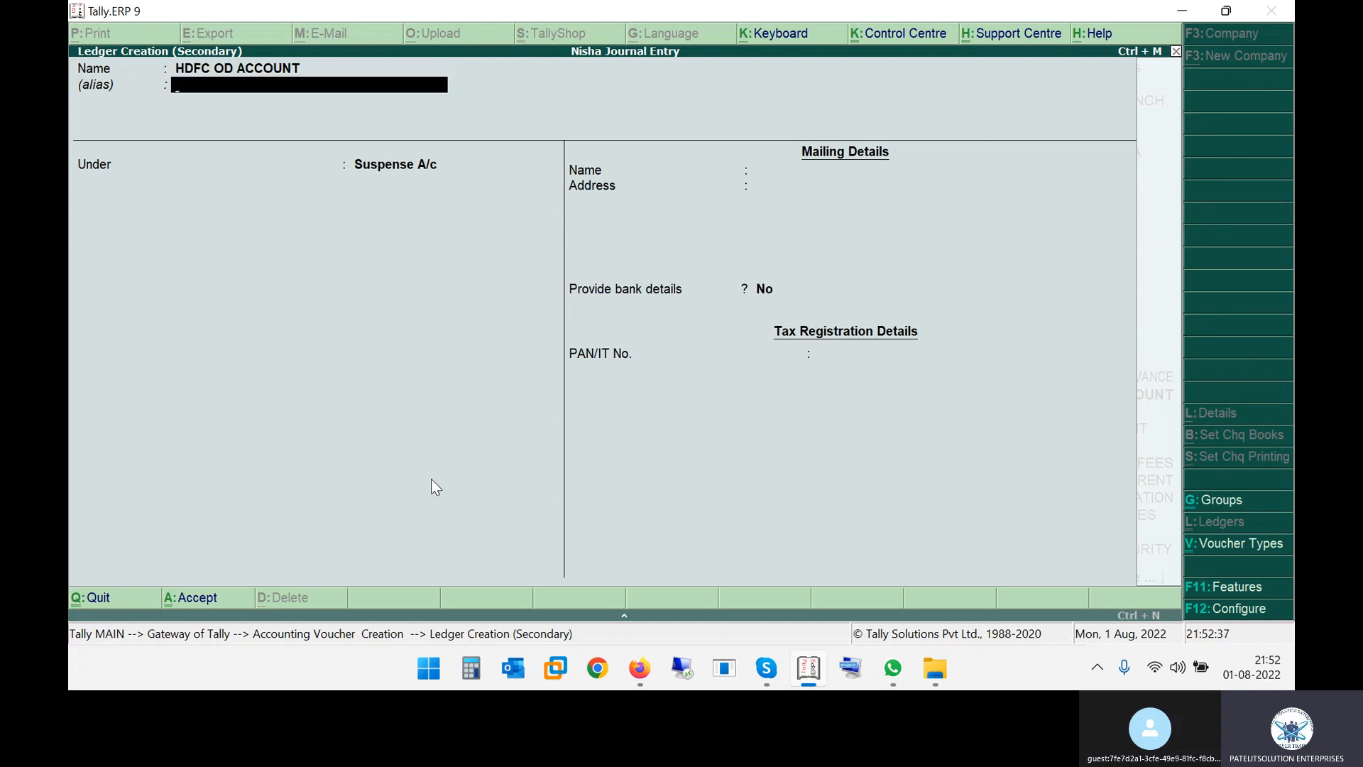
pyautogui.press('Return')
pyautogui.write('OD')
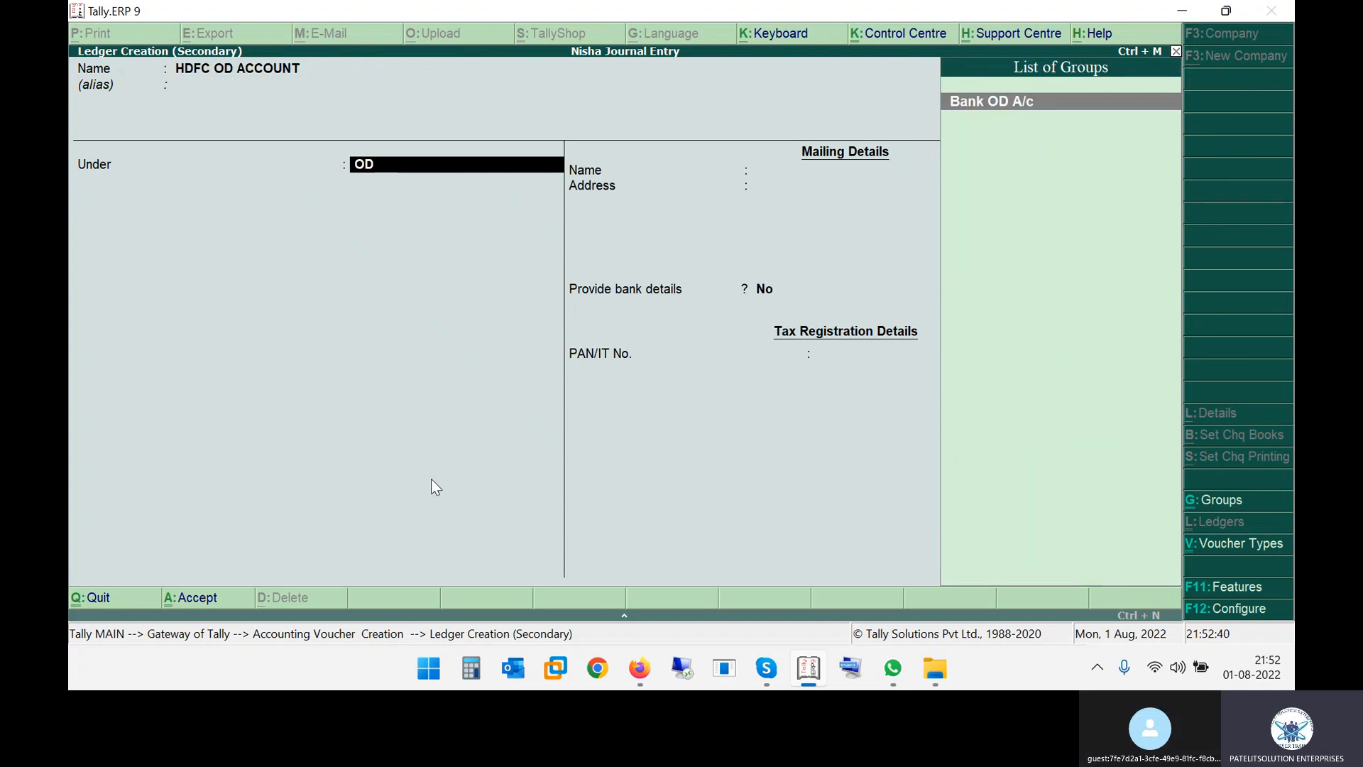
pyautogui.press('Return')
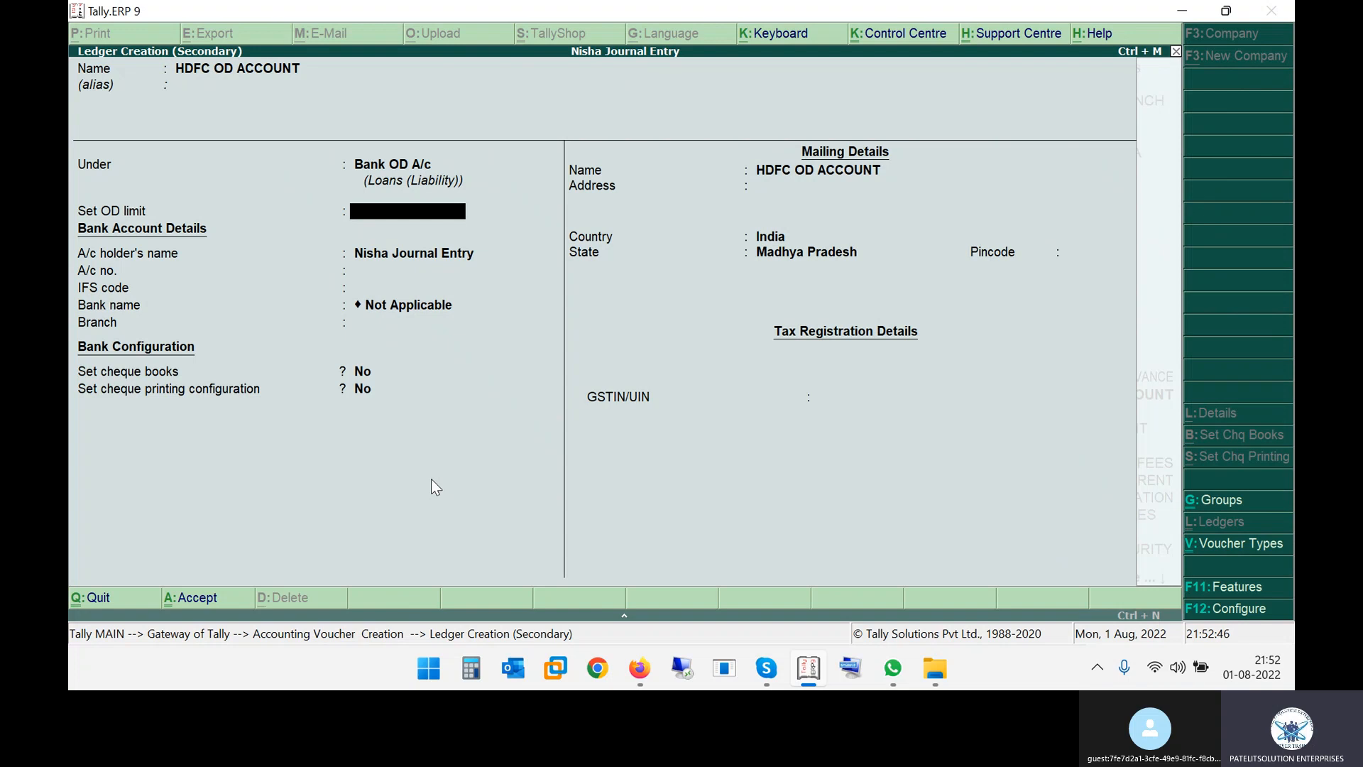
# Set the ledger's OD limit to 500000 and enter the bank account number, IFS code HDFC98745 and branch BHOPAL.
pyautogui.write('50')
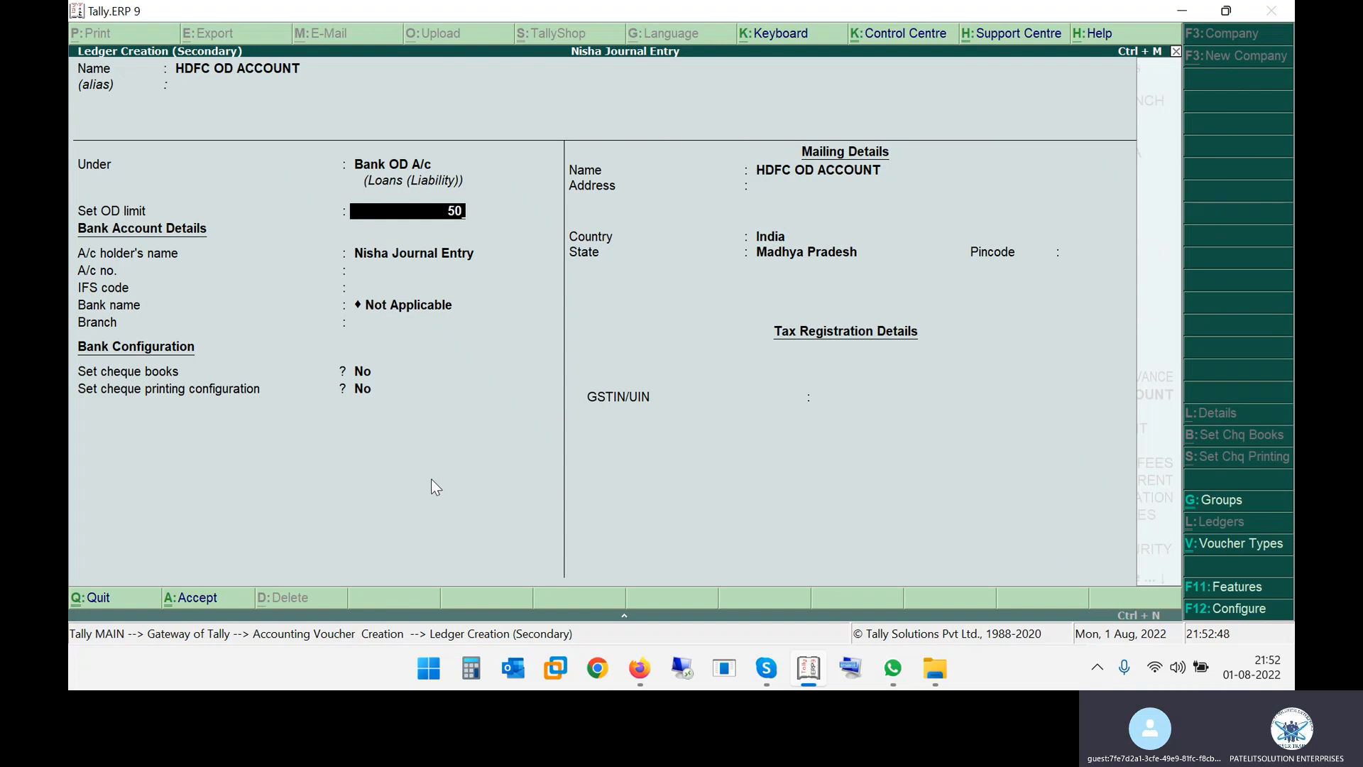
pyautogui.write('0000')
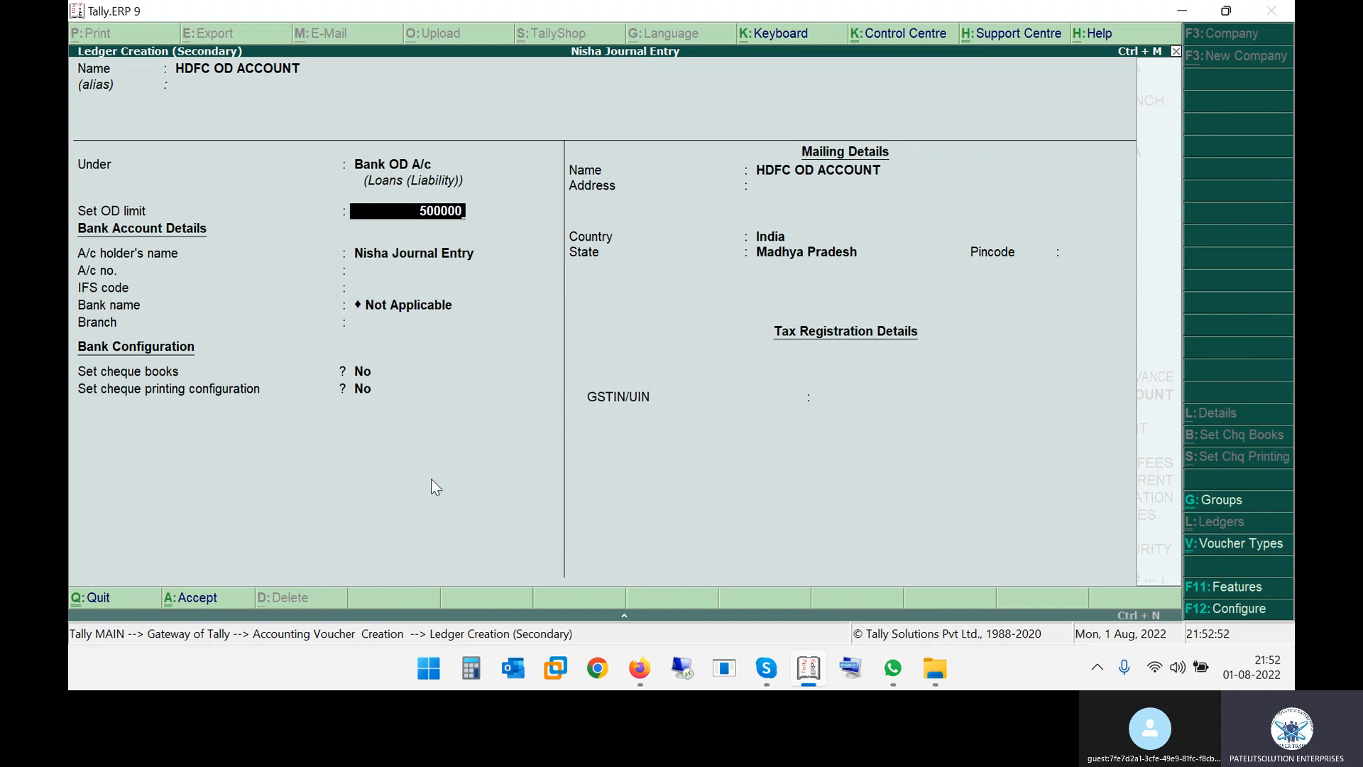
pyautogui.press('Return')
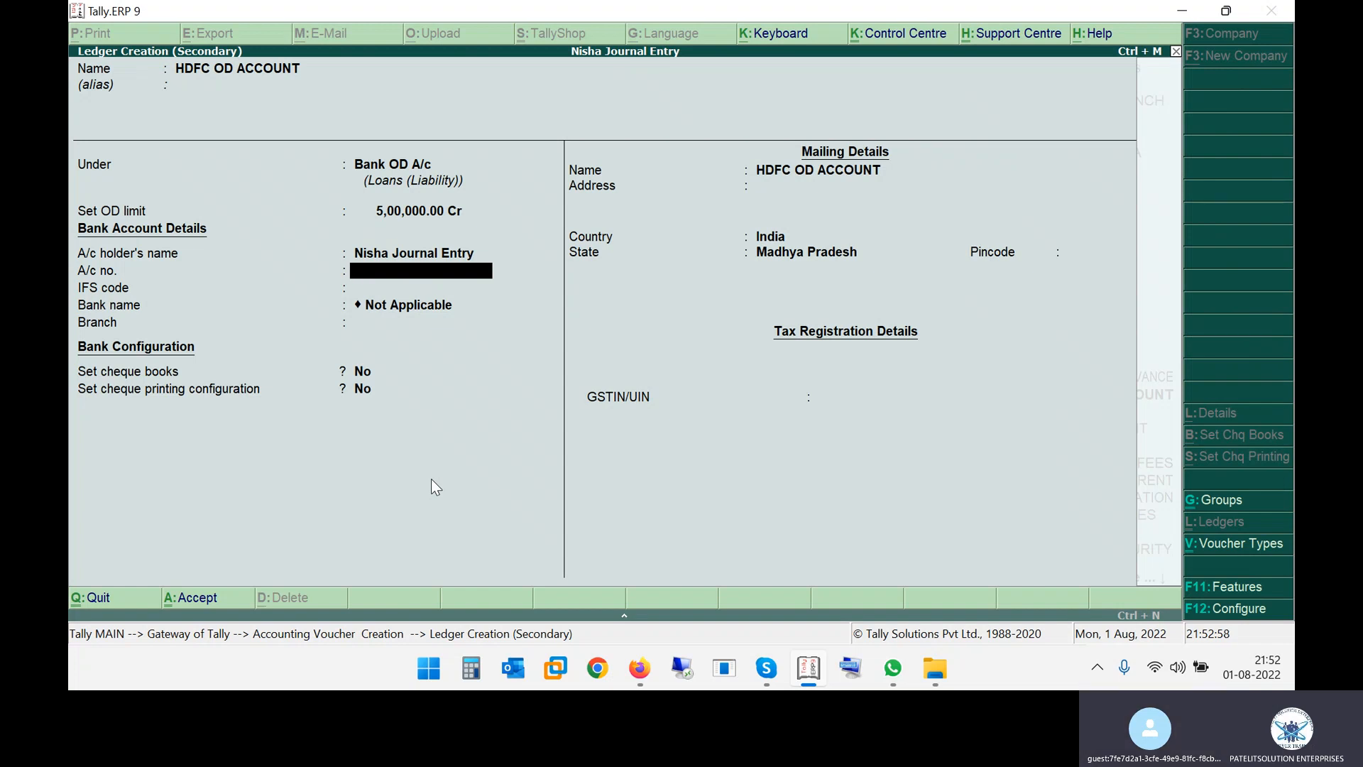
pyautogui.write('789654123')
pyautogui.press('Return')
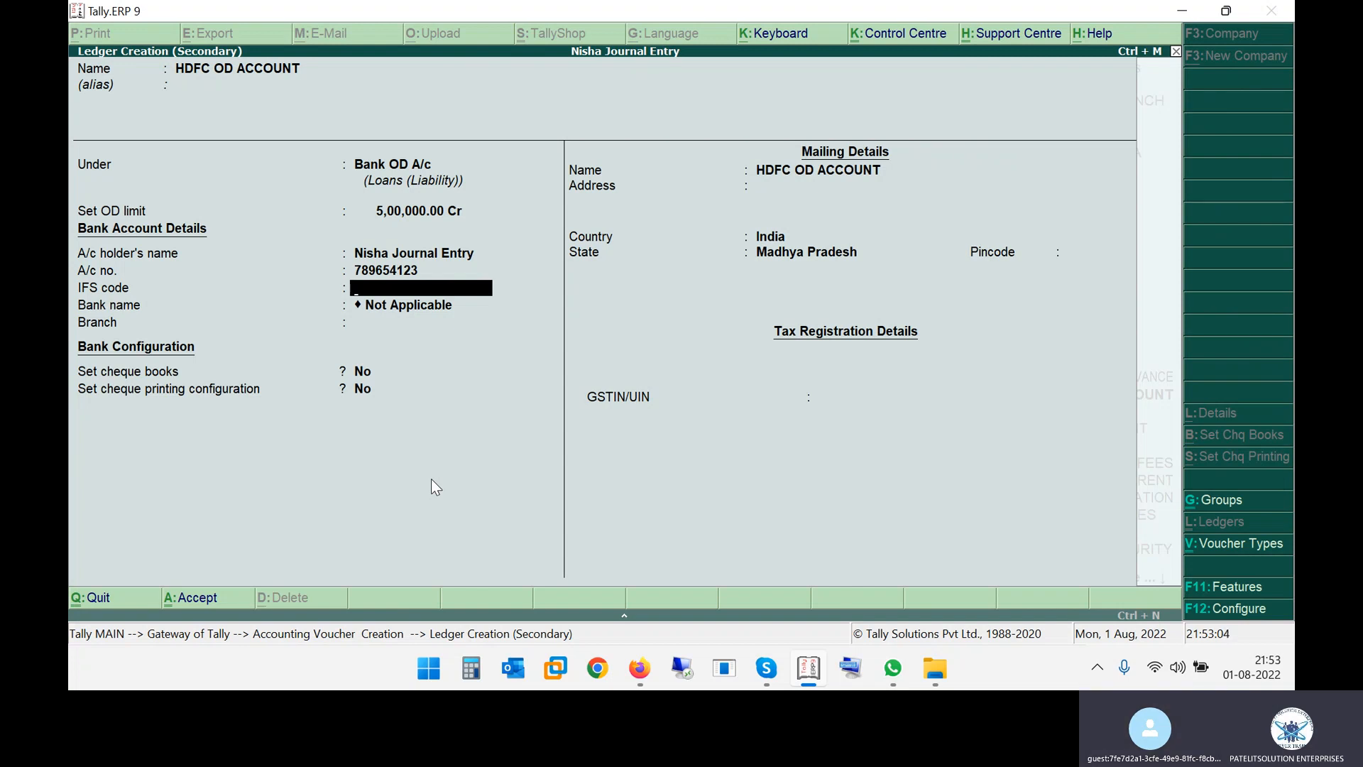
pyautogui.write('HDFC98')
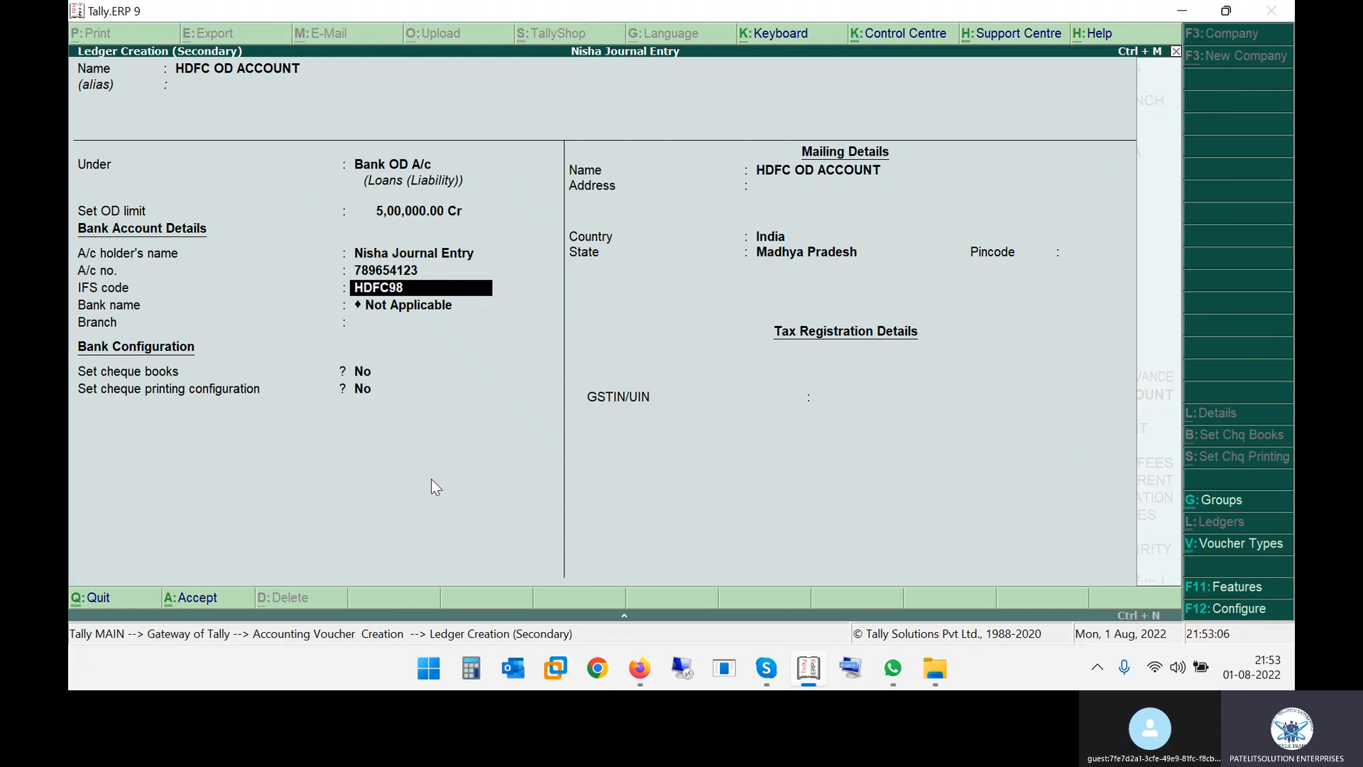
pyautogui.write('745')
pyautogui.press('Return')
pyautogui.press('Return')
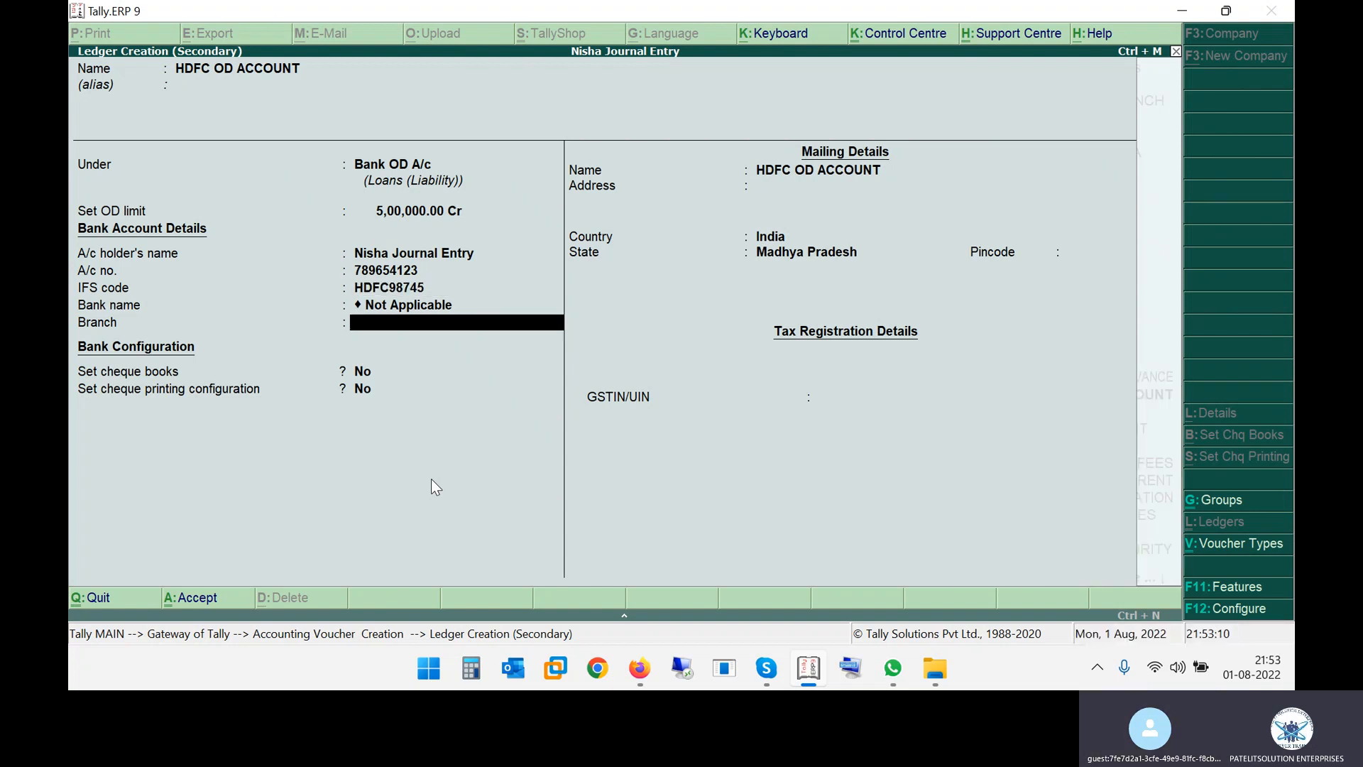
pyautogui.write('BHOPAL')
pyautogui.press('Return')
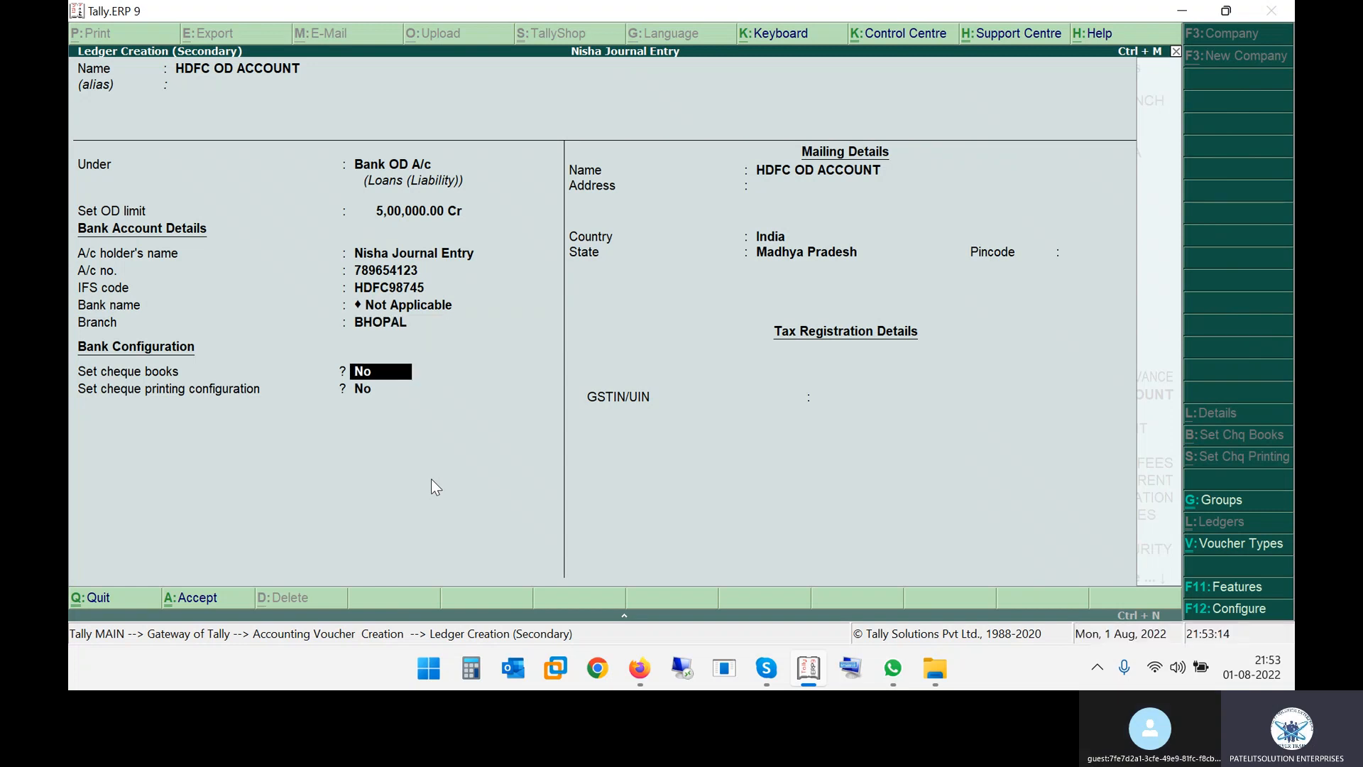
# Enable cheque books for the ledger with a cheque range from 123456 to 123486, leaving cheque printing configuration off.
pyautogui.write('y')
pyautogui.press('Return')
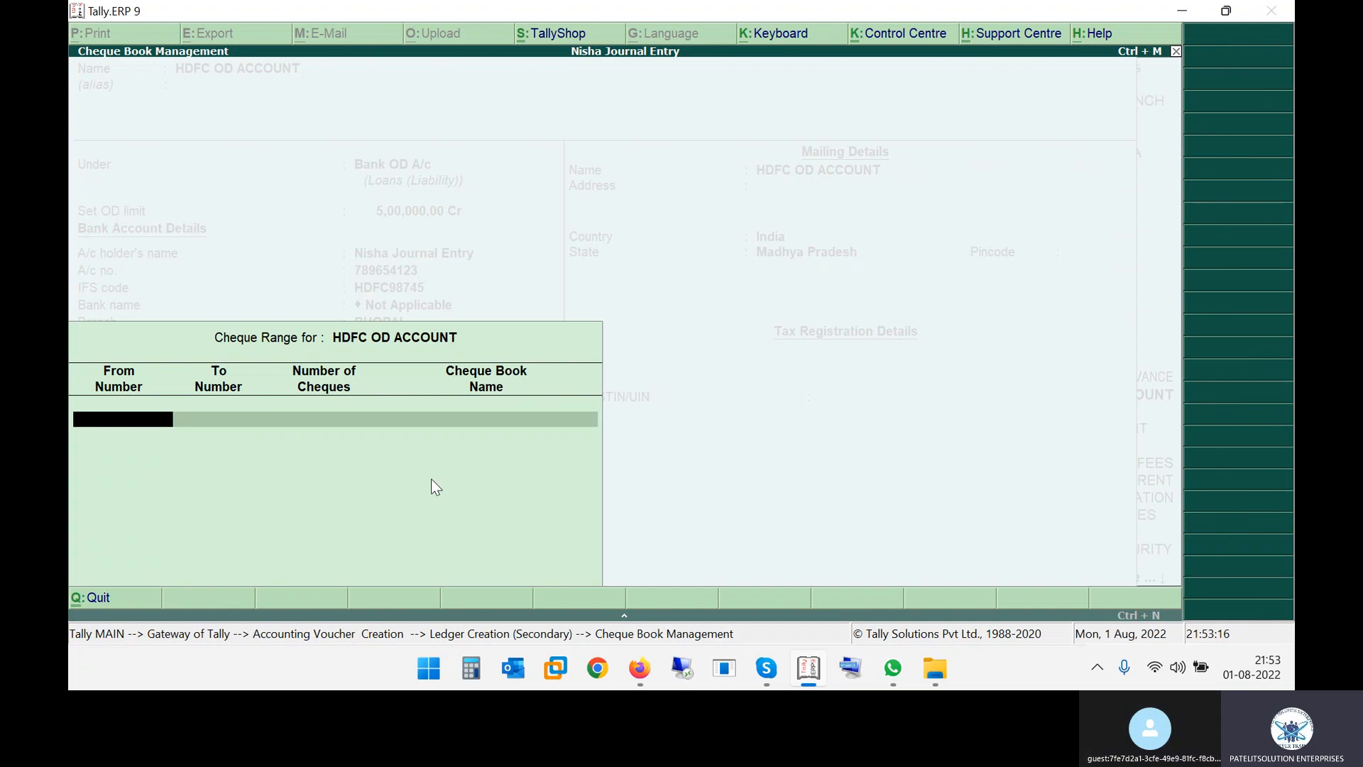
pyautogui.write('123456')
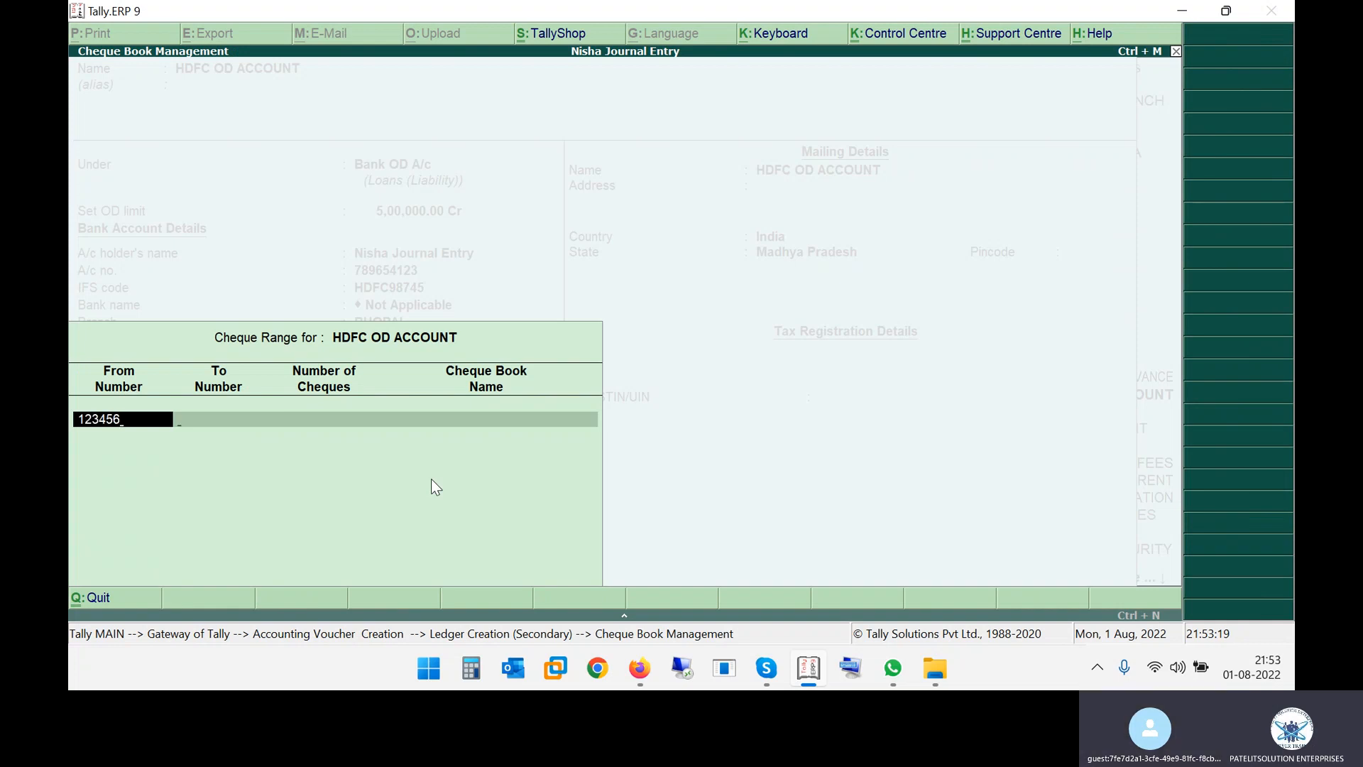
pyautogui.press('Return')
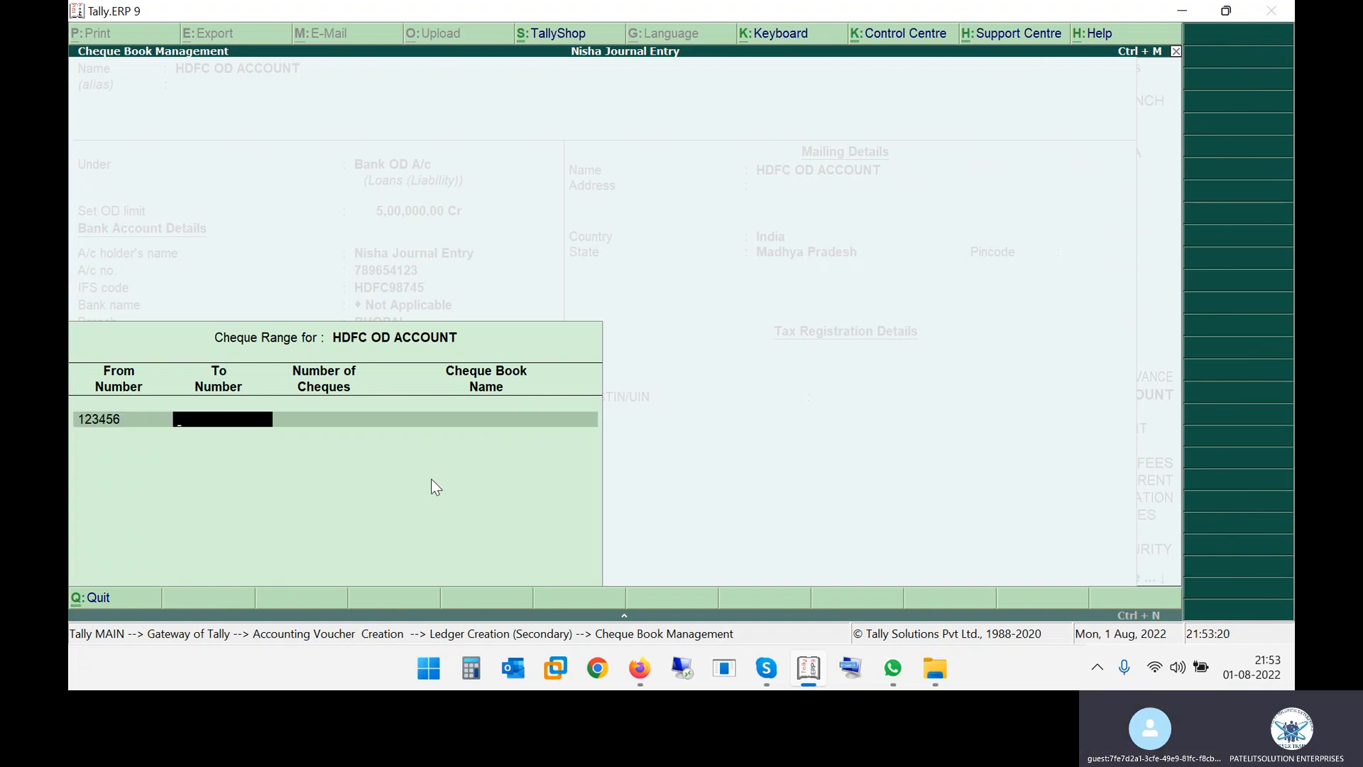
pyautogui.write('123486')
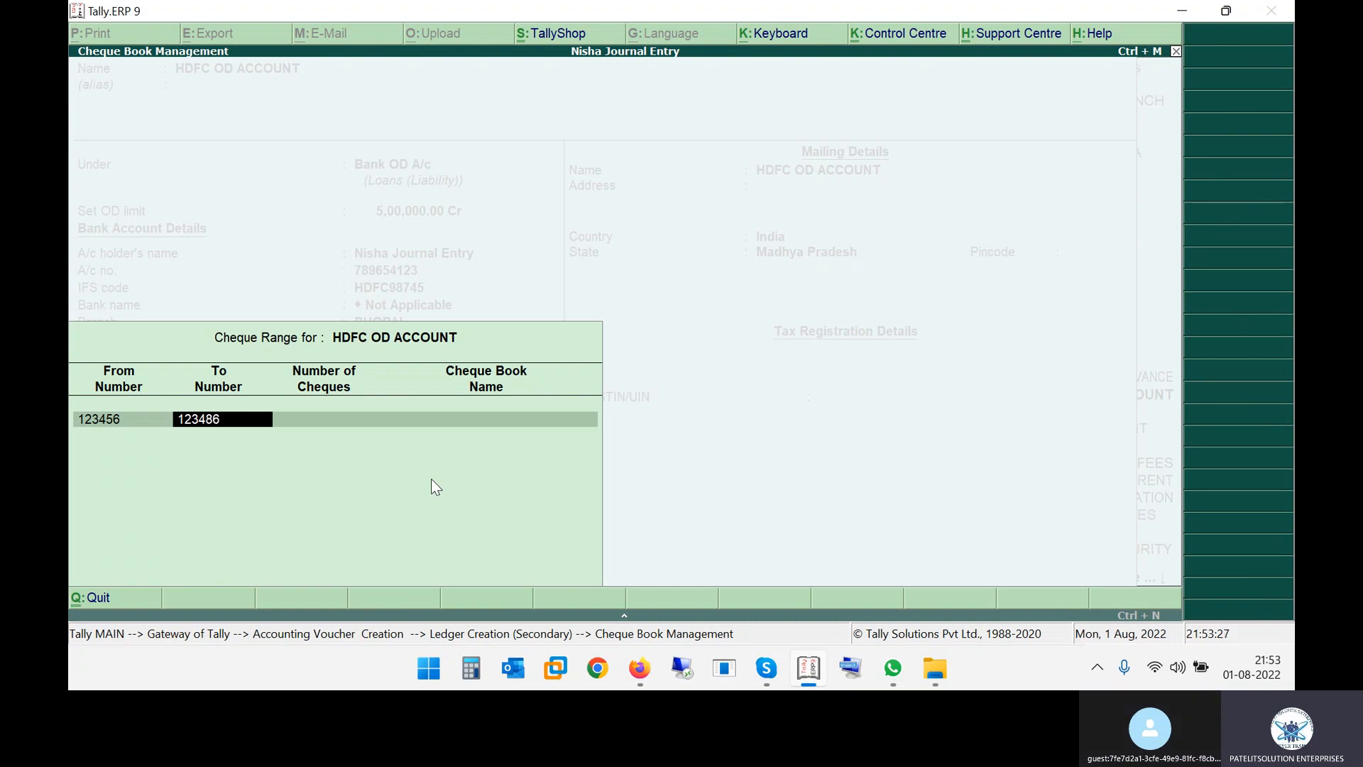
pyautogui.press('Return')
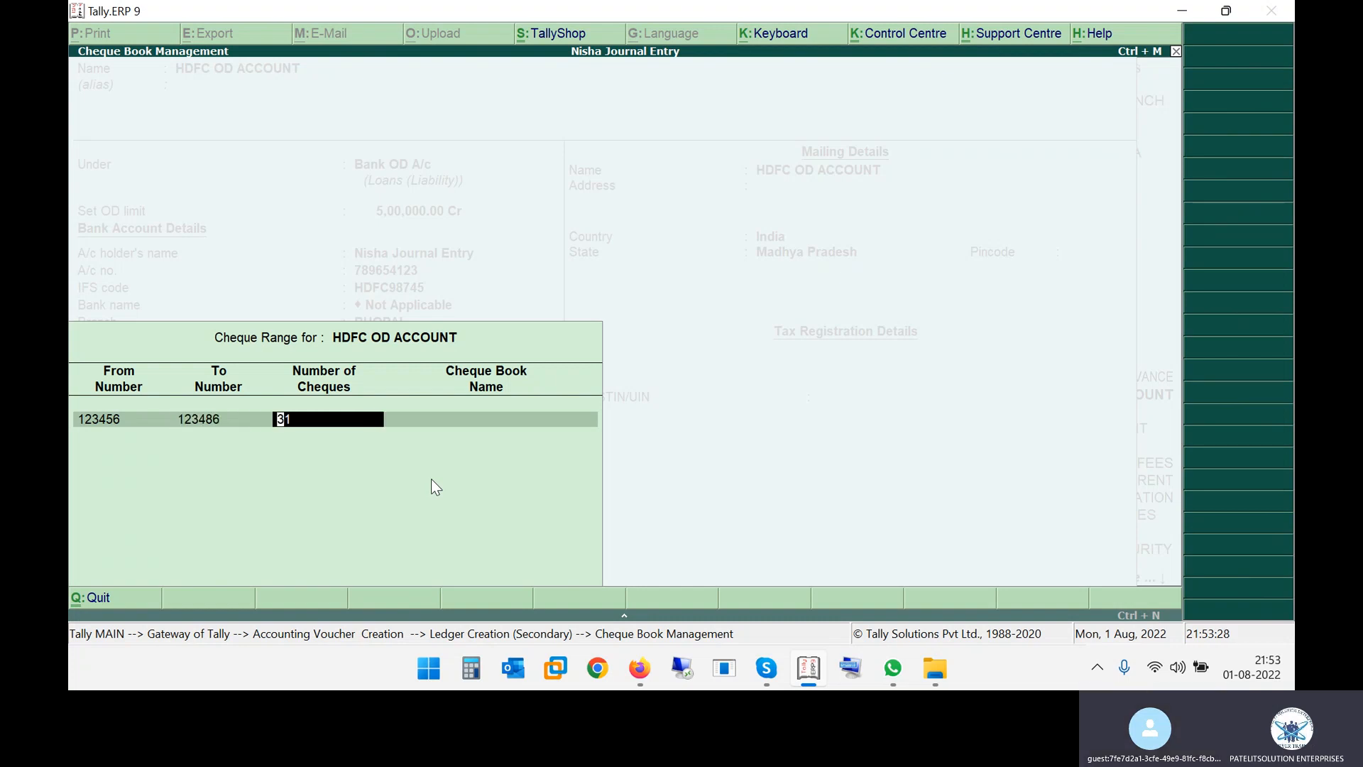
pyautogui.press('Return')
pyautogui.press('Return')
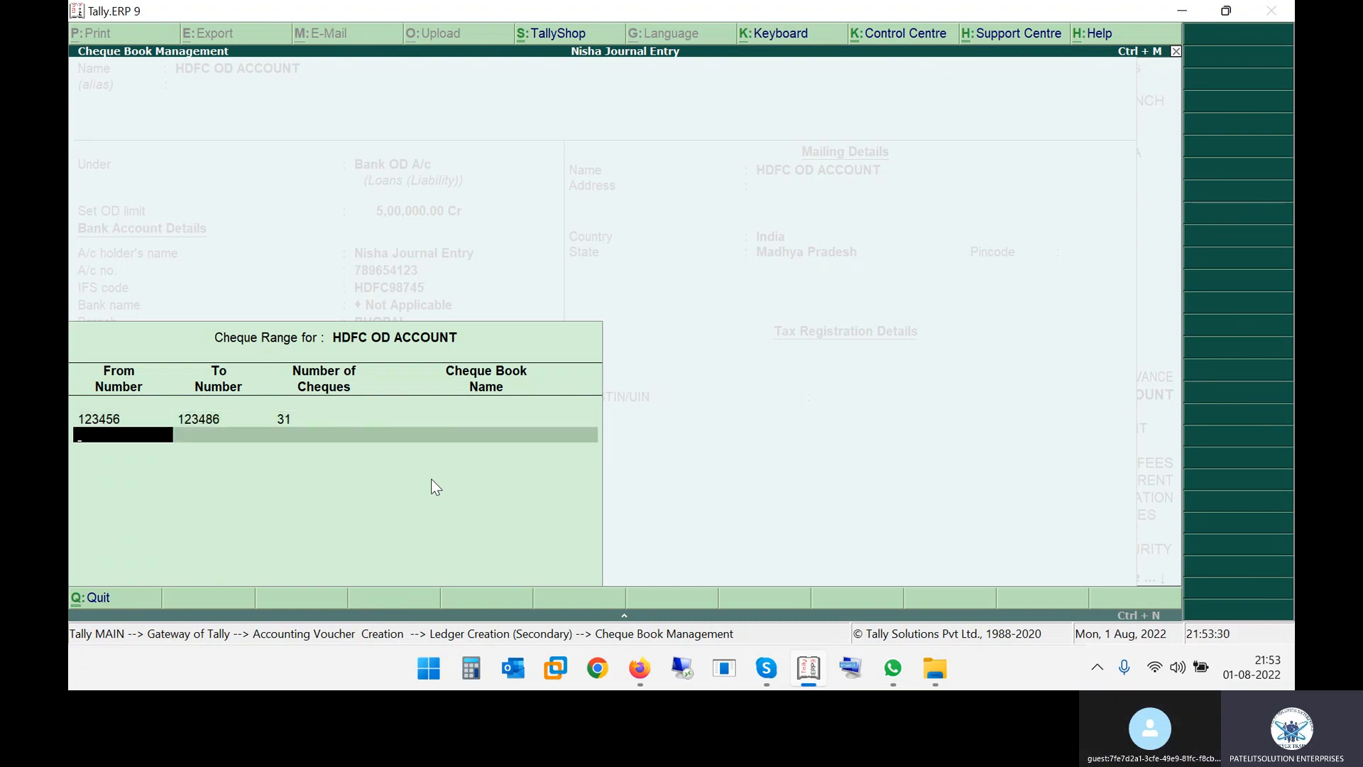
pyautogui.press('Return')
pyautogui.press('Return')
pyautogui.press('Return')
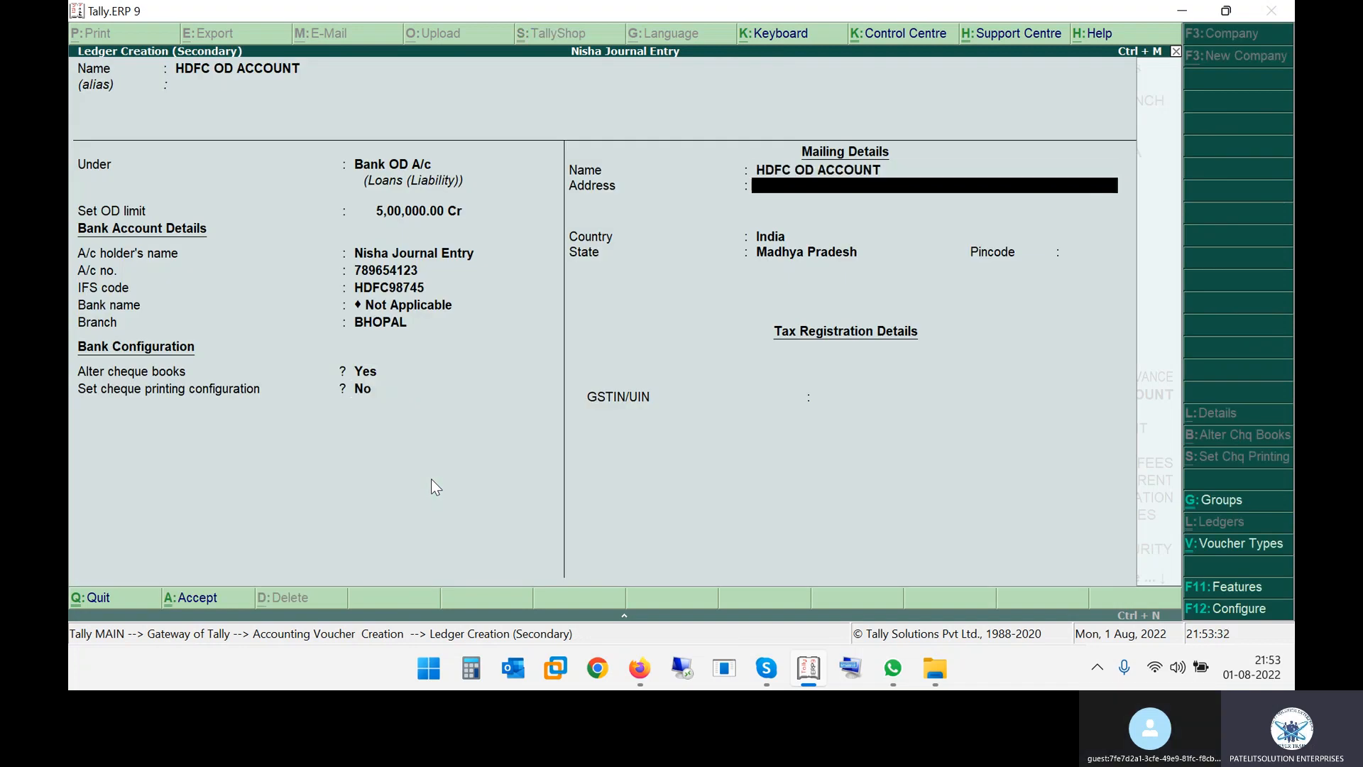
# Keep the default mailing details, leave the address and GSTIN/UIN empty, and save the HDFC OD ACCOUNT ledger.
pyautogui.press('Return')
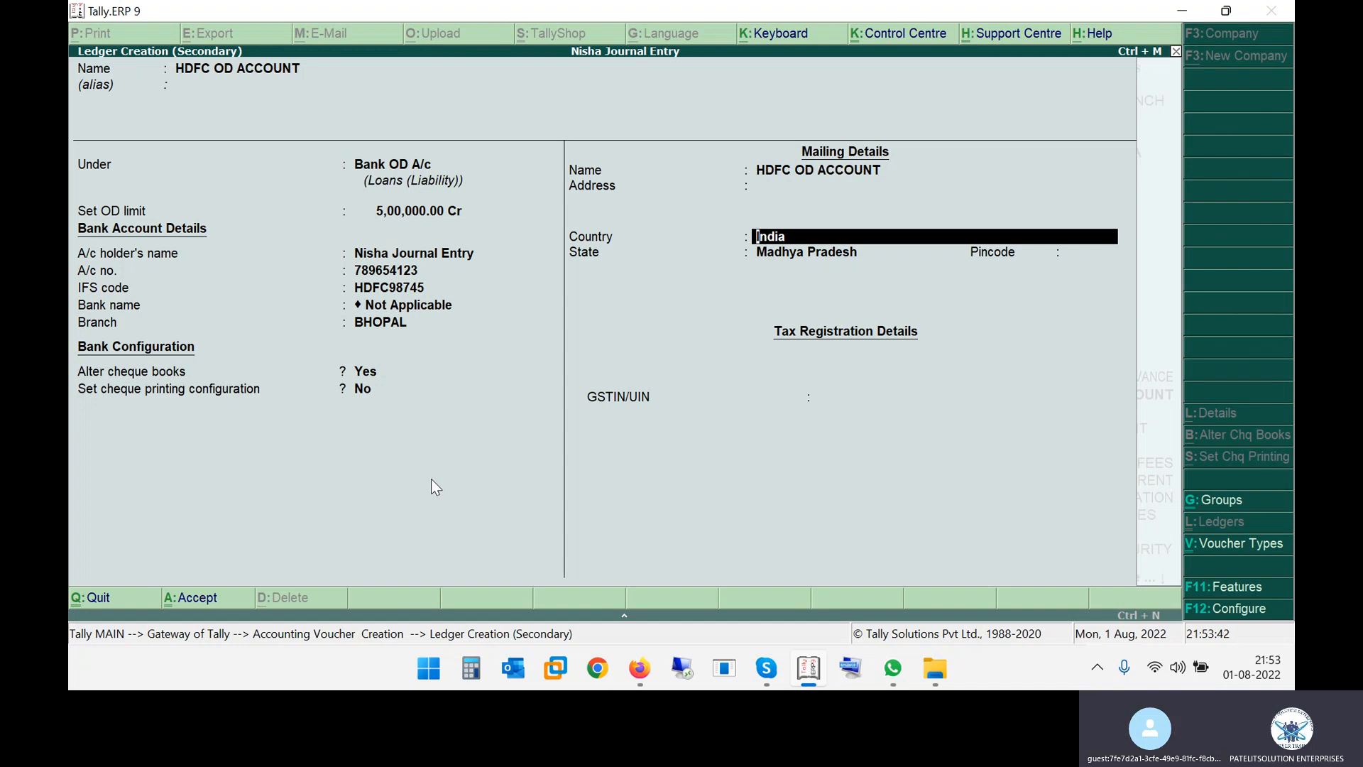
pyautogui.press('Return')
pyautogui.press('Return')
pyautogui.press('Return')
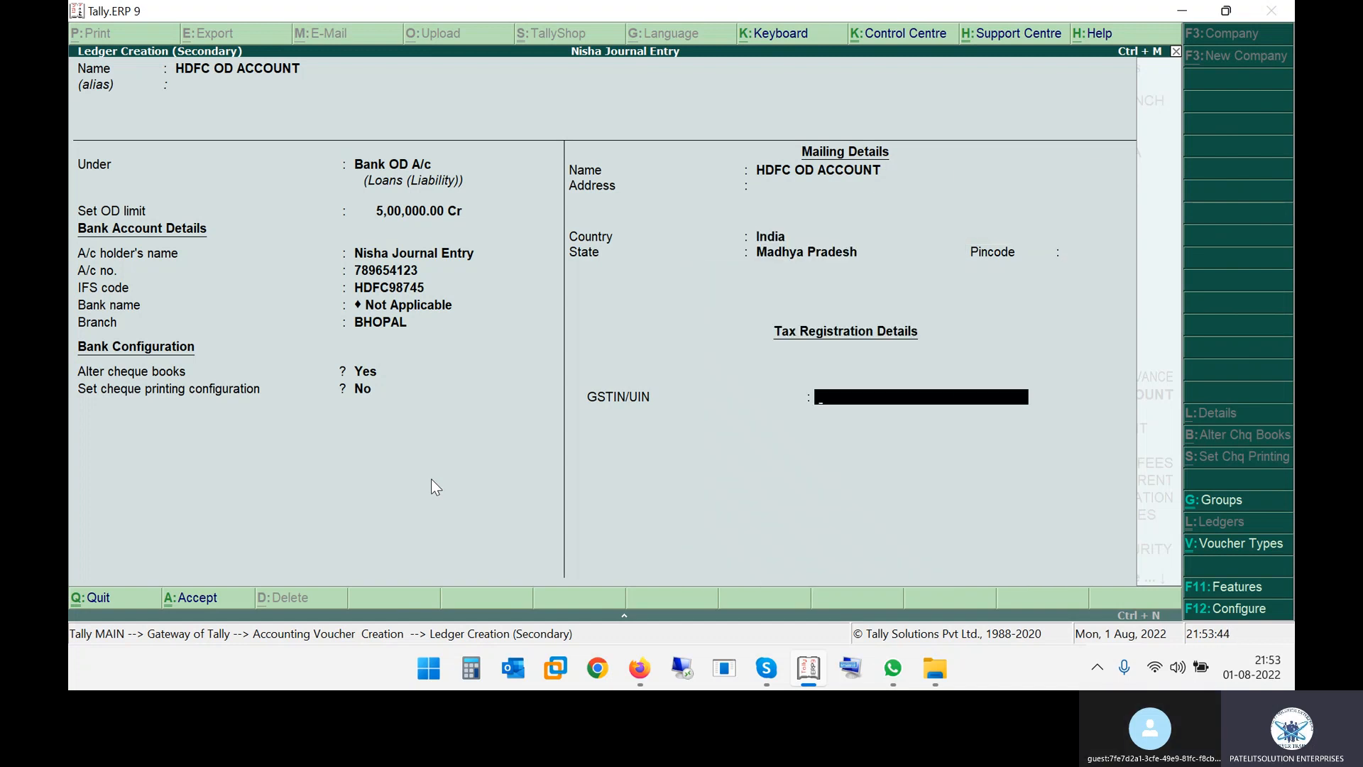
pyautogui.press('Return')
pyautogui.press('Return')
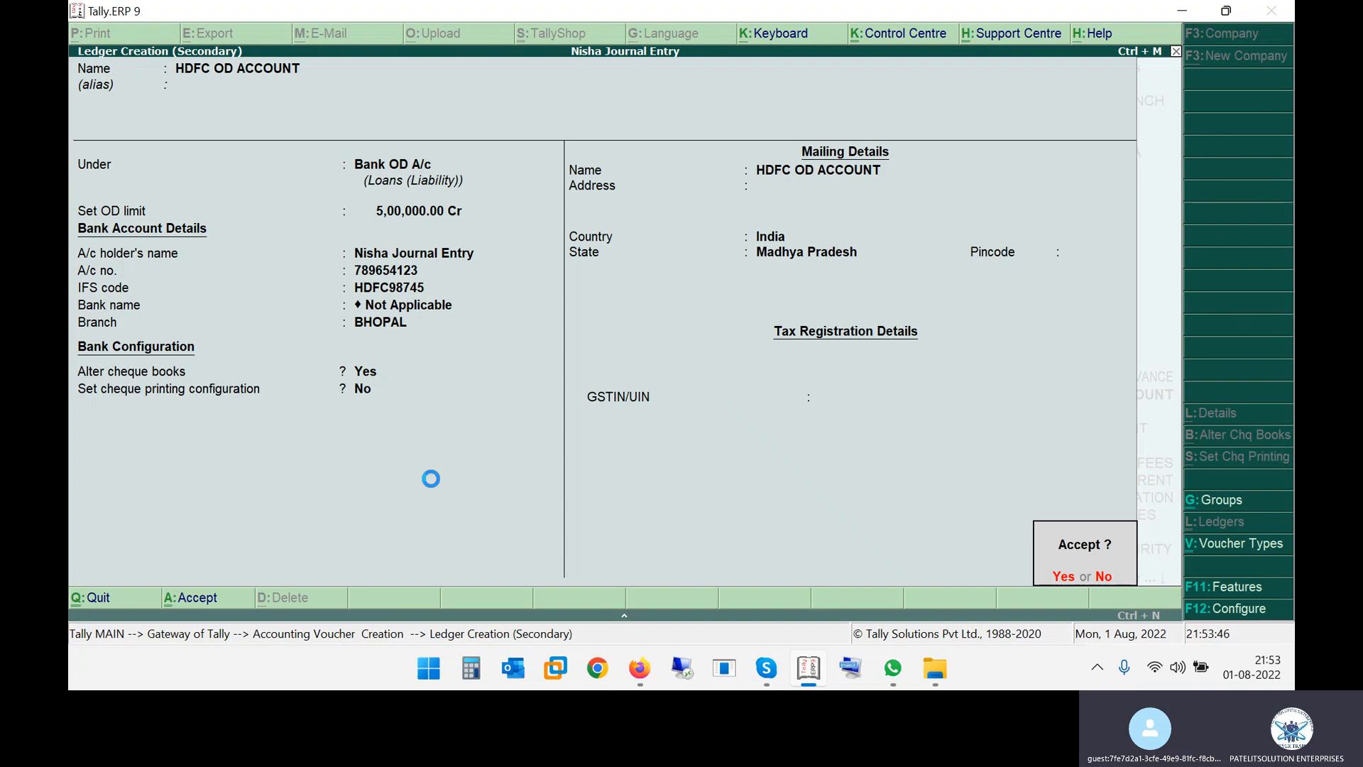
pyautogui.press('Return')
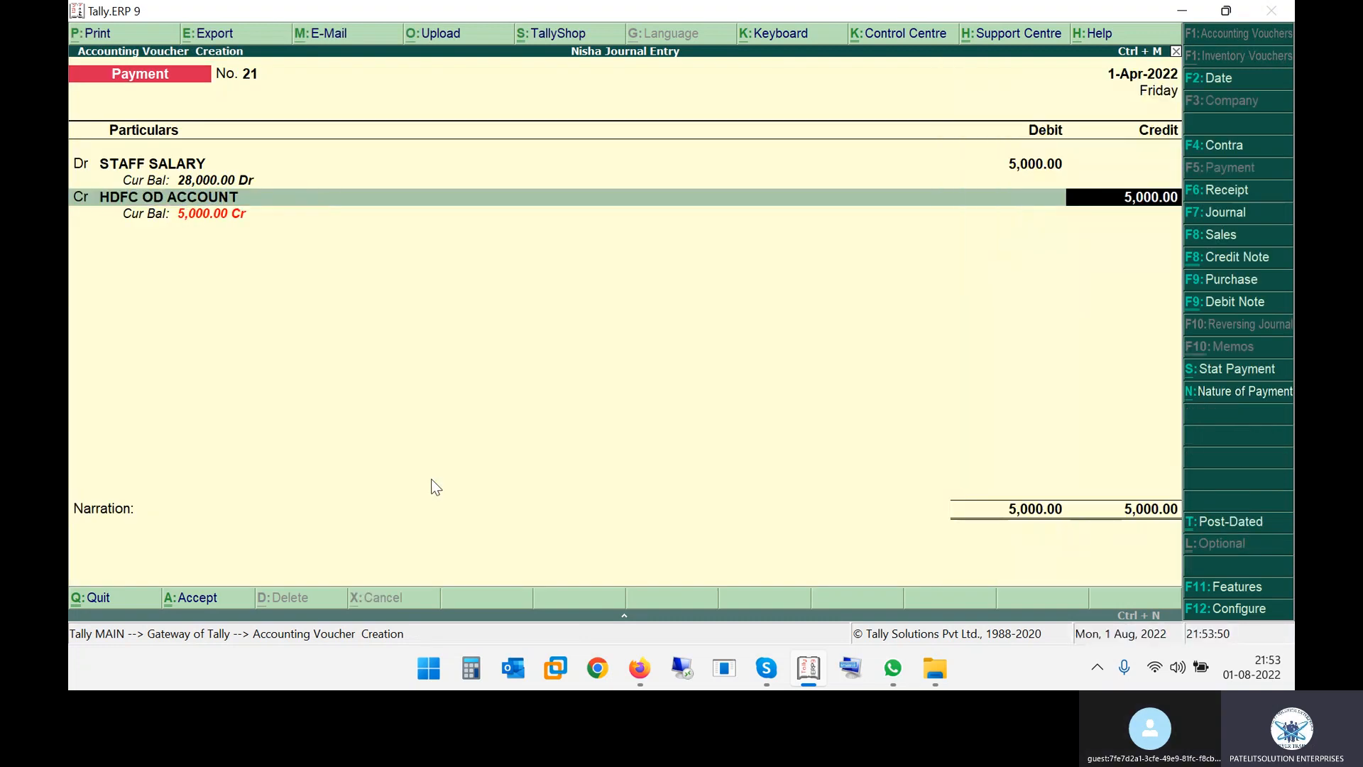
# Save the payment voucher with 5,000 credited to HDFC OD ACCOUNT and no narration, and switch back to the Bank OD Account Group PDF.
pyautogui.press('Return')
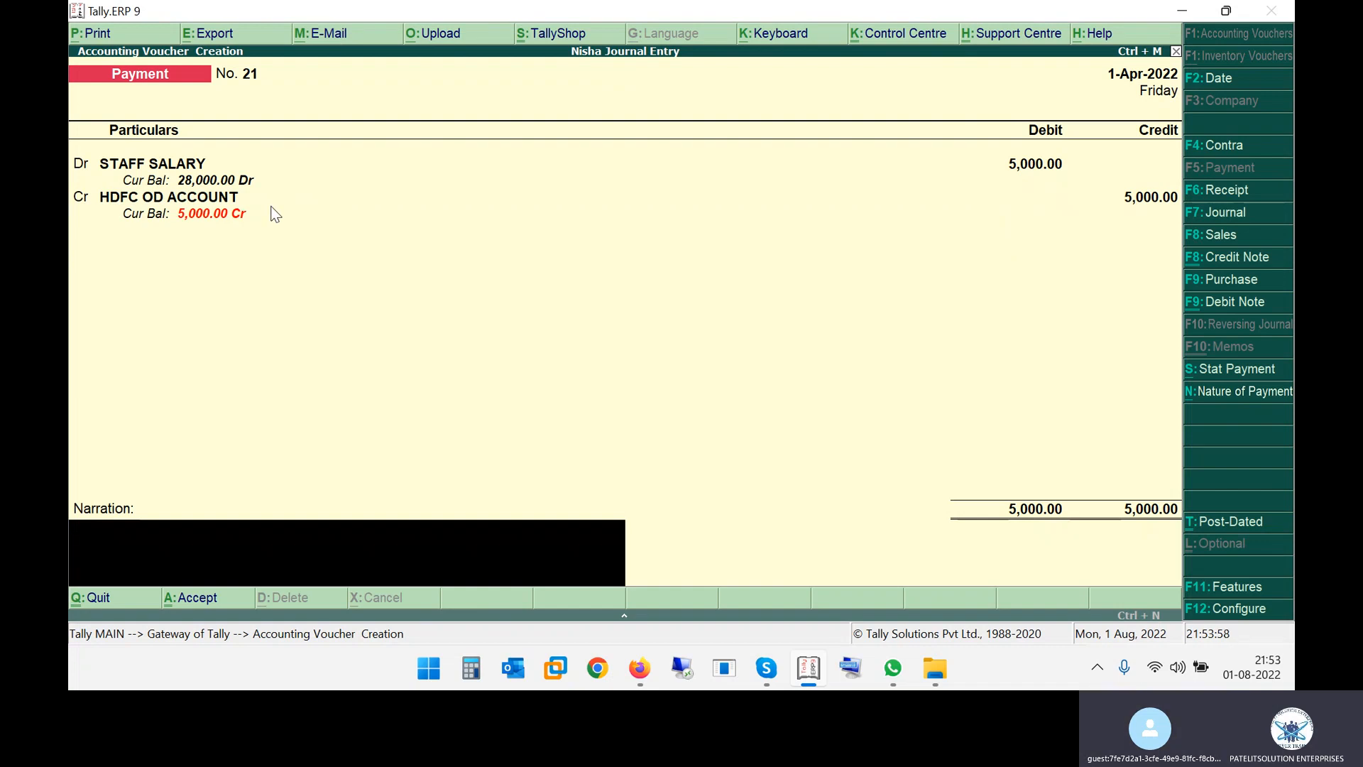
pyautogui.write('-')
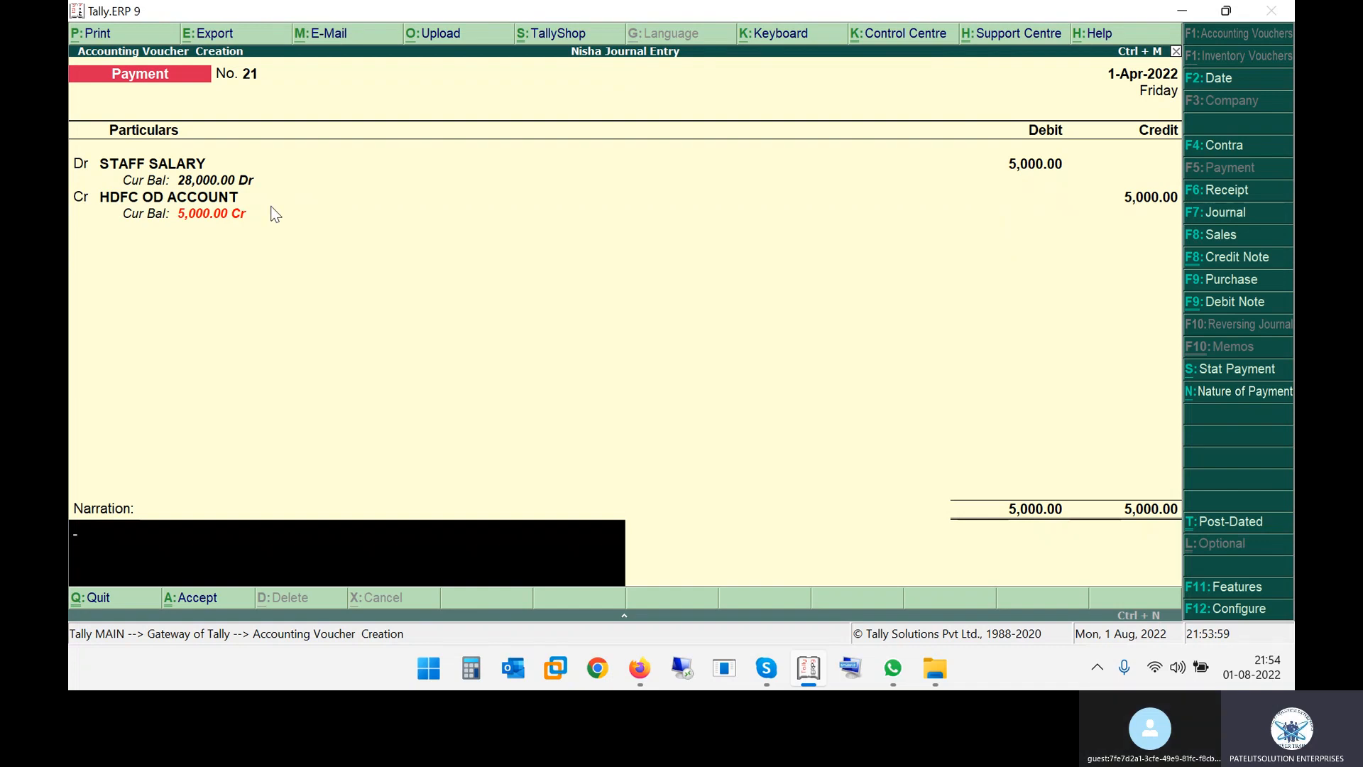
pyautogui.press('Return')
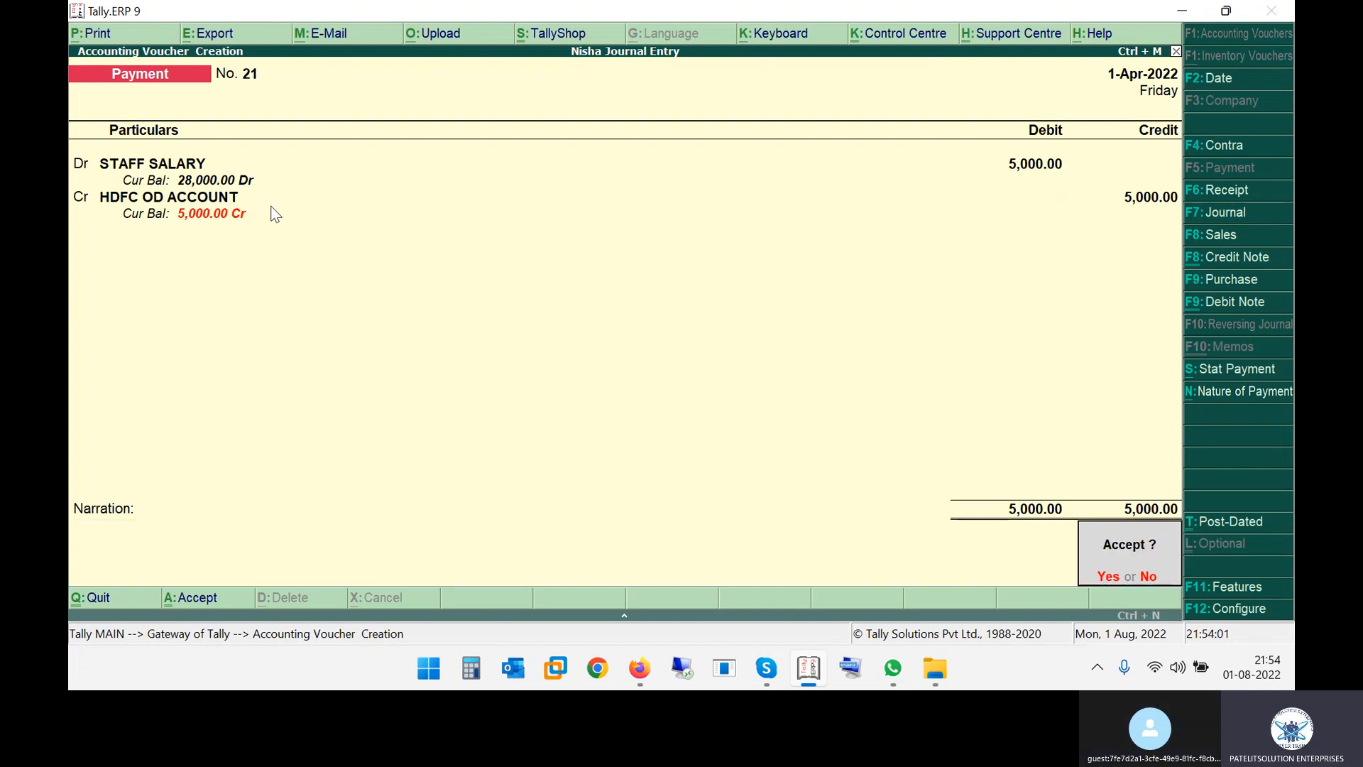
pyautogui.press('Return')
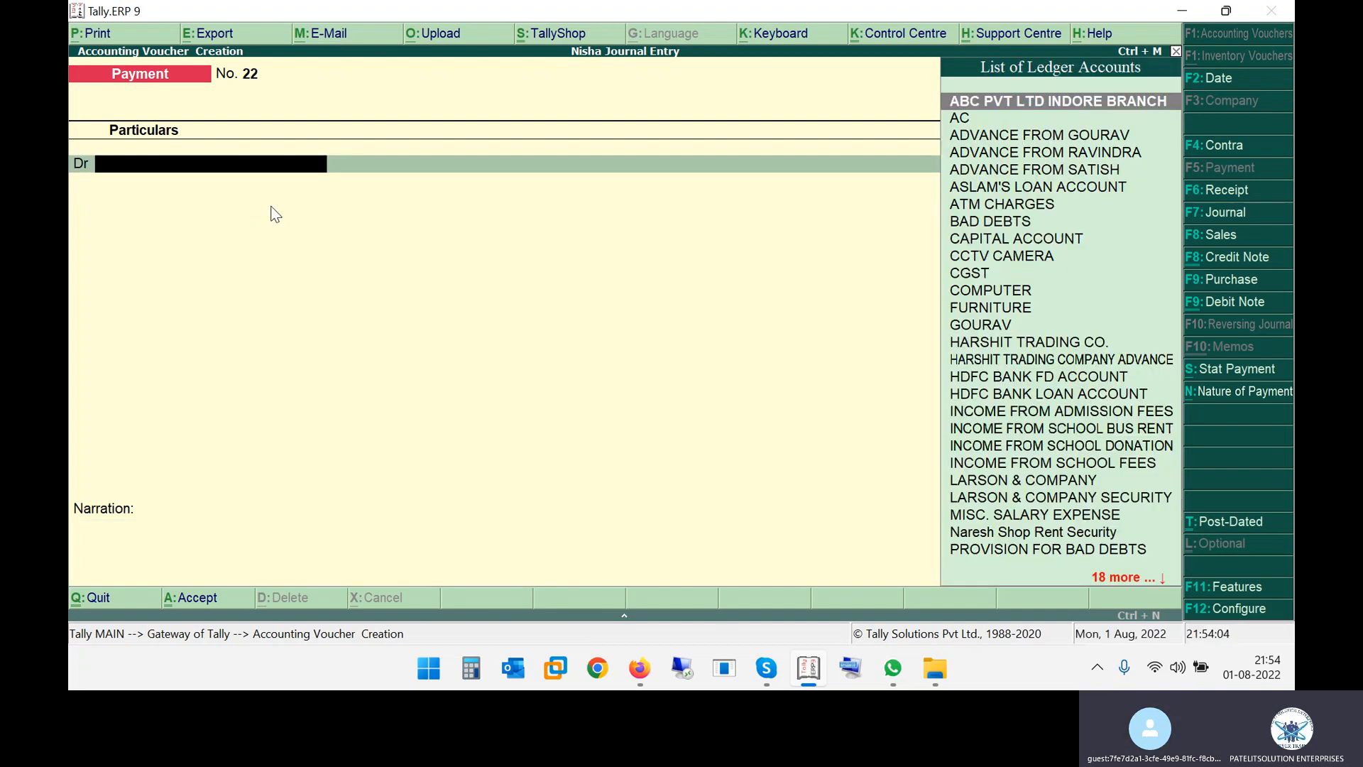
pyautogui.hotkey('alt', 'Tab')
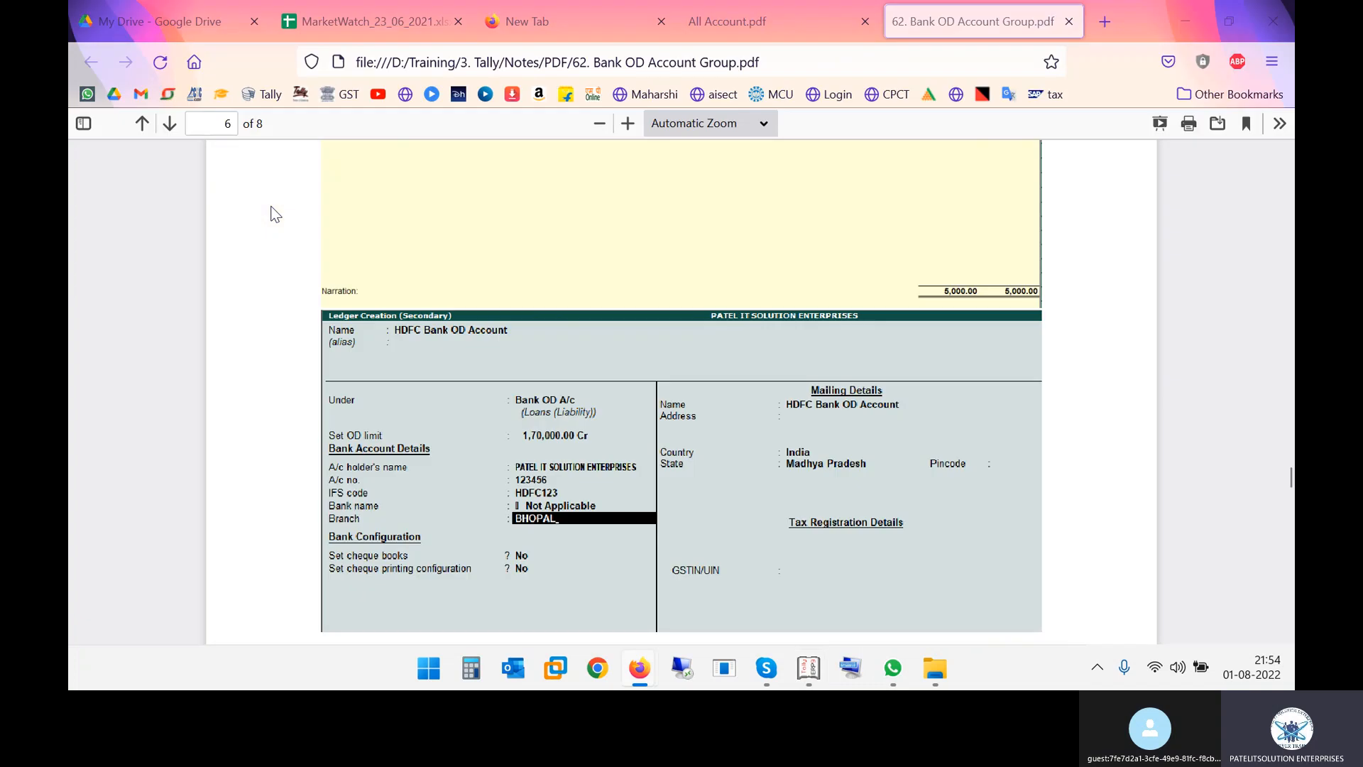
# Switch to Tally.ERP 9, display the detailed Balance Sheet and go to Bank OD A/c under Loans (Liability).
pyautogui.hotkey('alt', 'Tab')
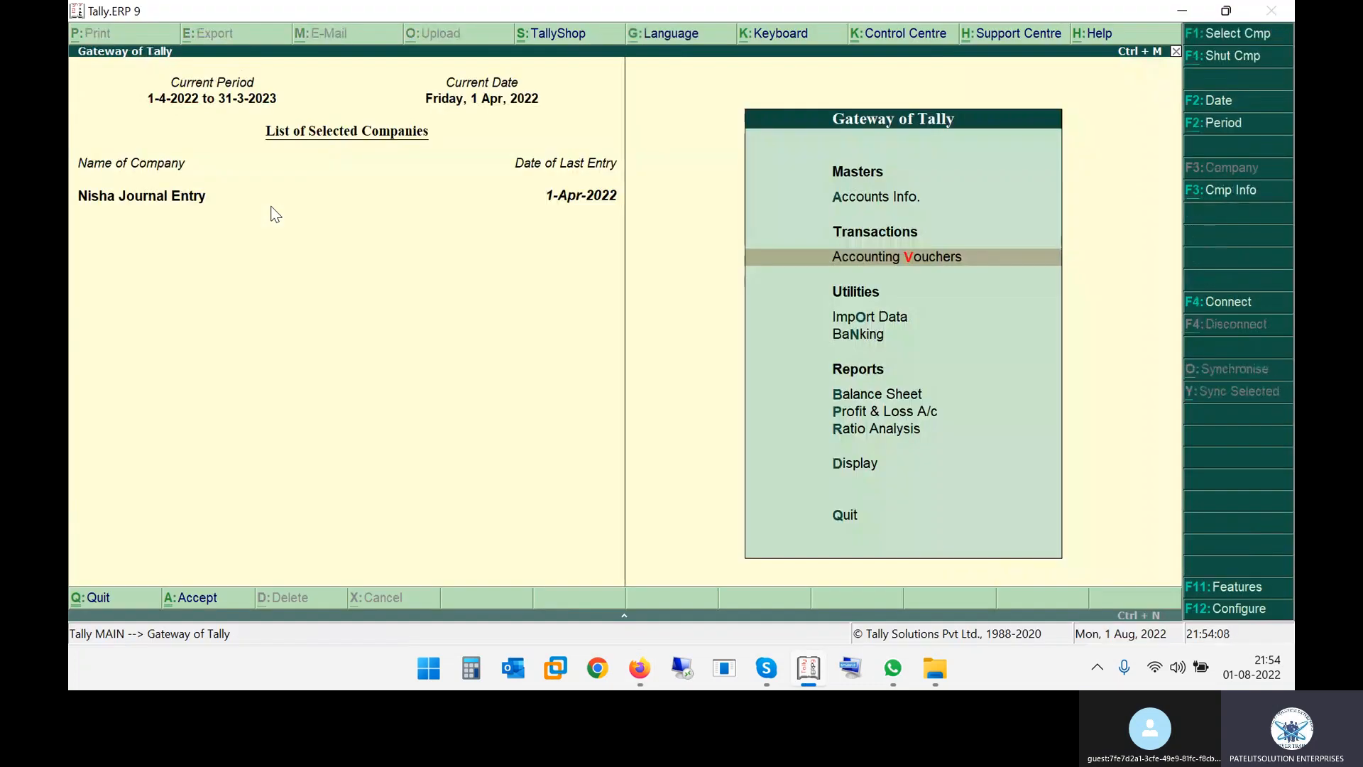
pyautogui.press('b')
pyautogui.hotkey('alt', 'F1')
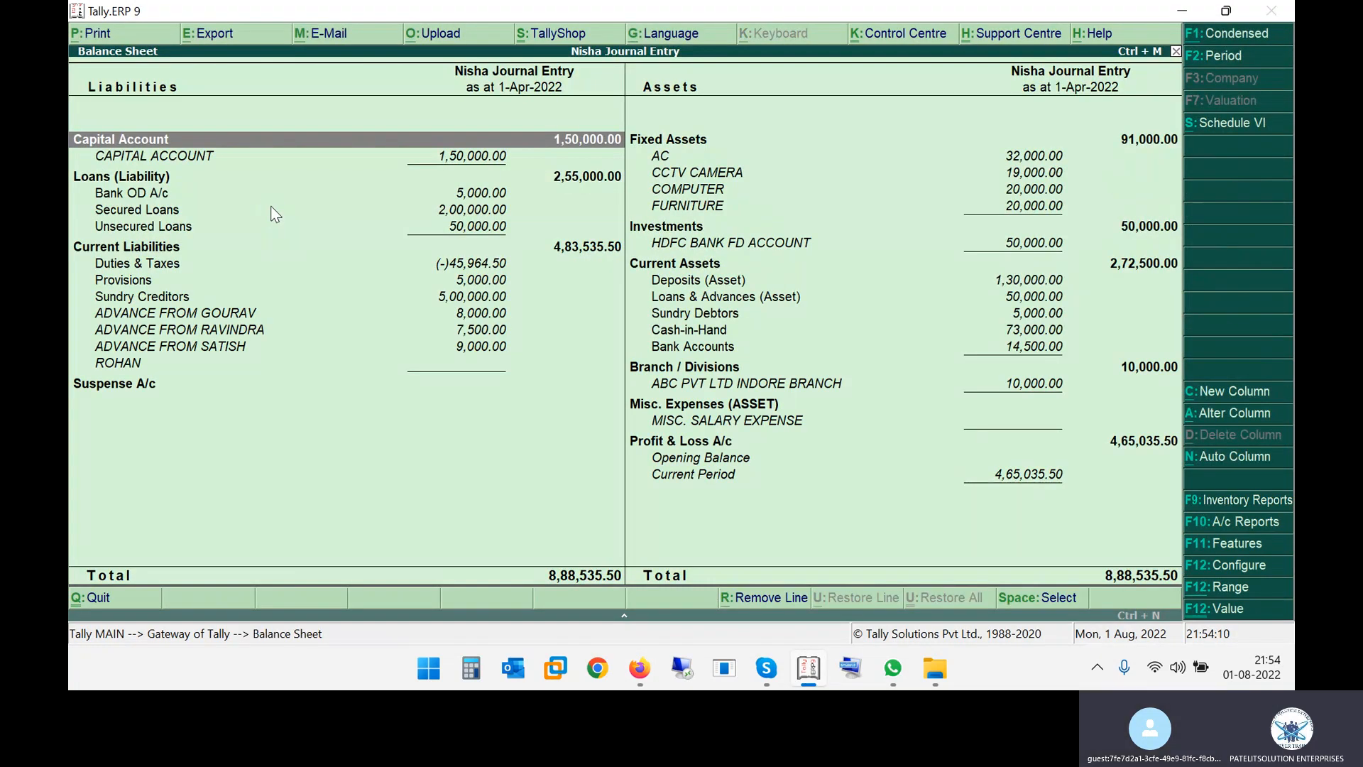
pyautogui.press('Right')
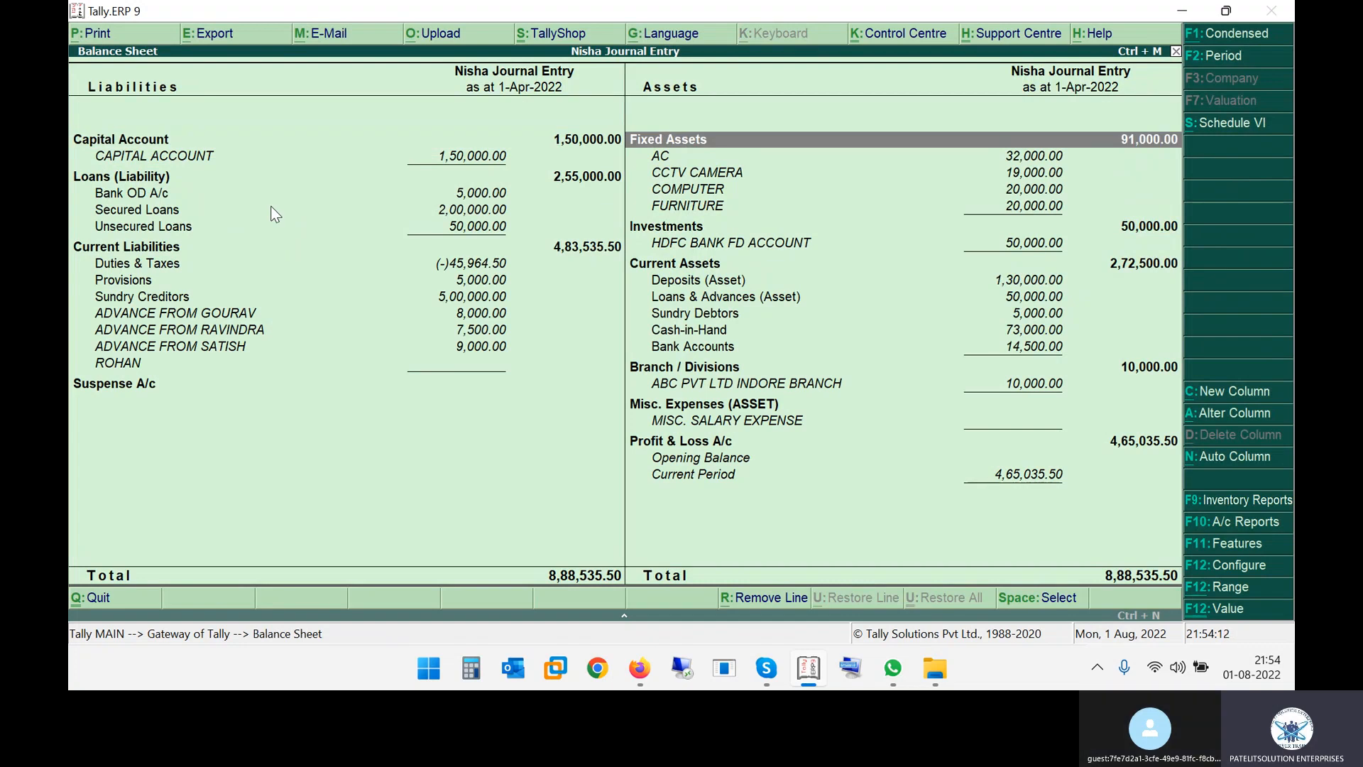
pyautogui.press('Left')
pyautogui.press('Down')
pyautogui.press('Down')
pyautogui.press('Down')
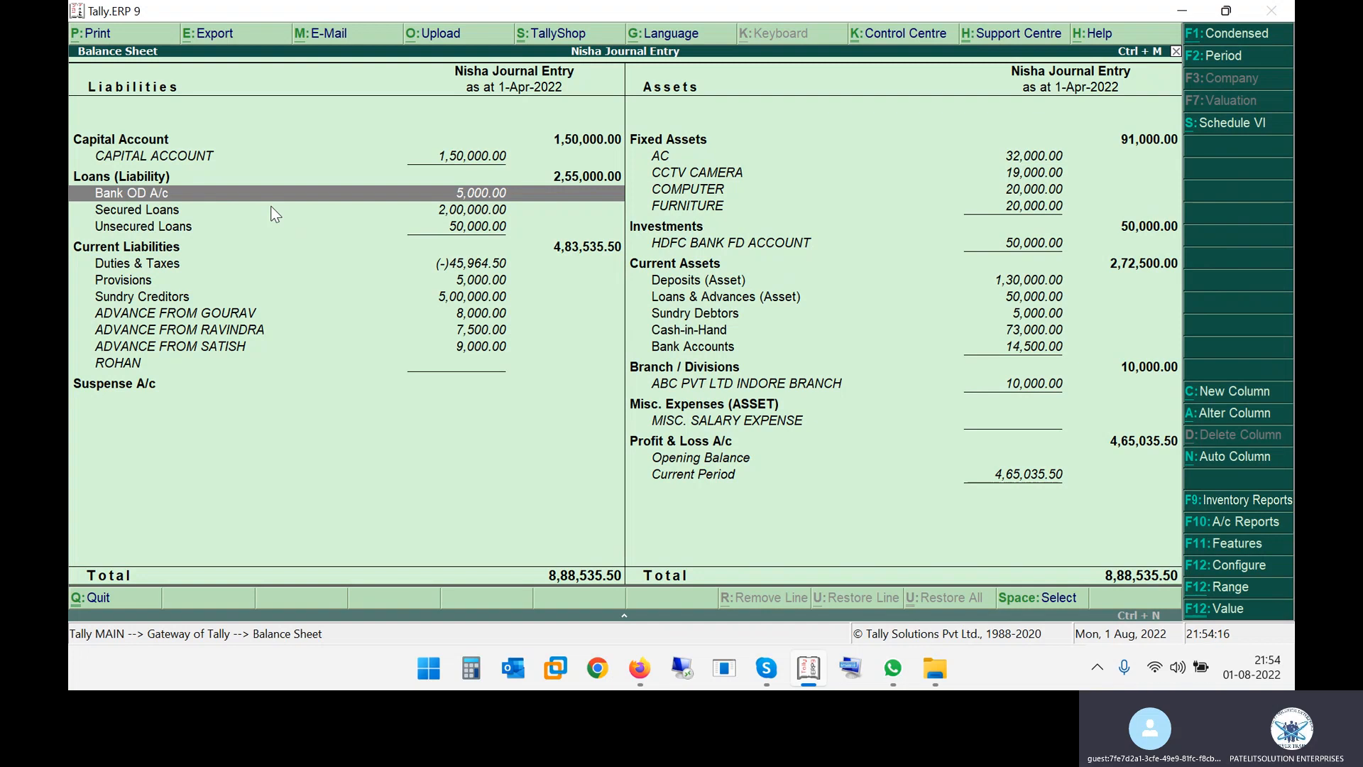
# Drill down from Bank OD A/c through HDFC OD ACCOUNT's April entries to the STAFF SALARY payment voucher, then leave the voucher and its ledger listing.
pyautogui.press('Return')
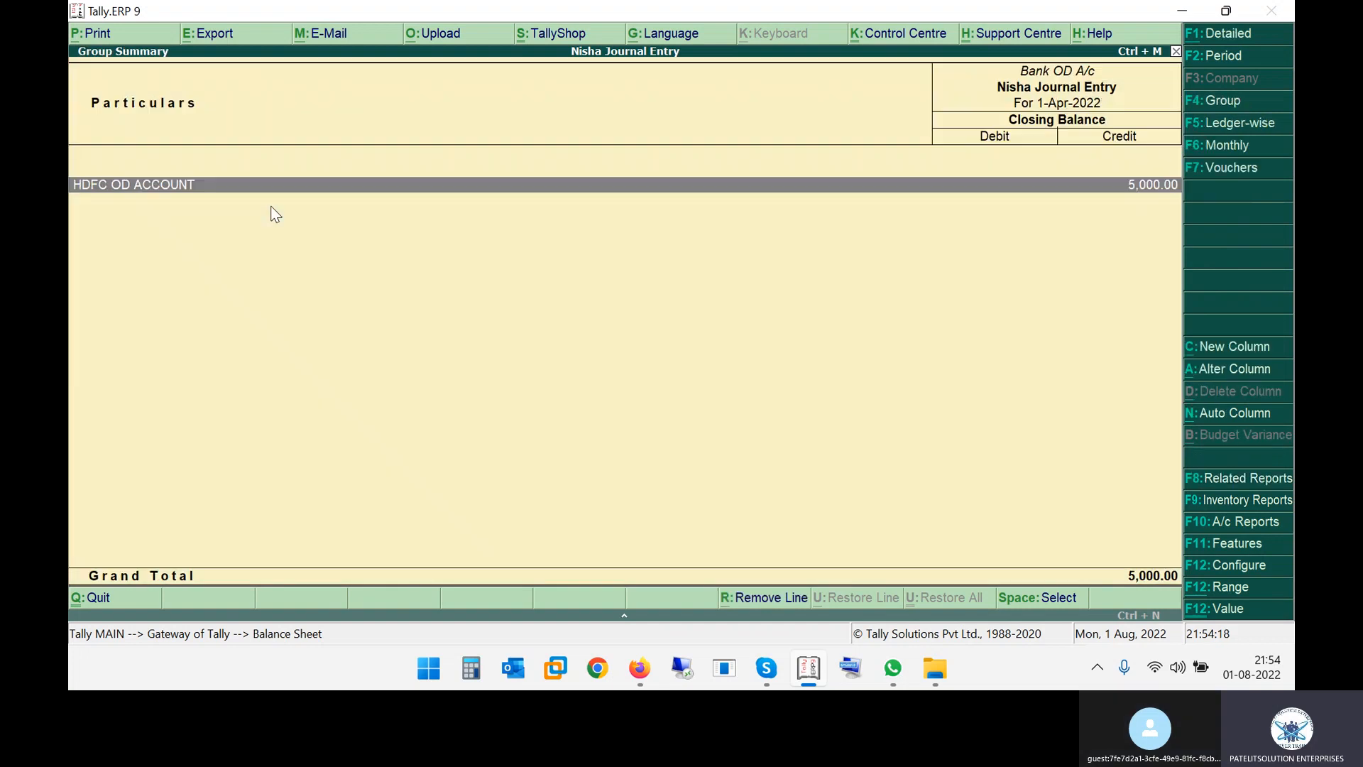
pyautogui.press('Return')
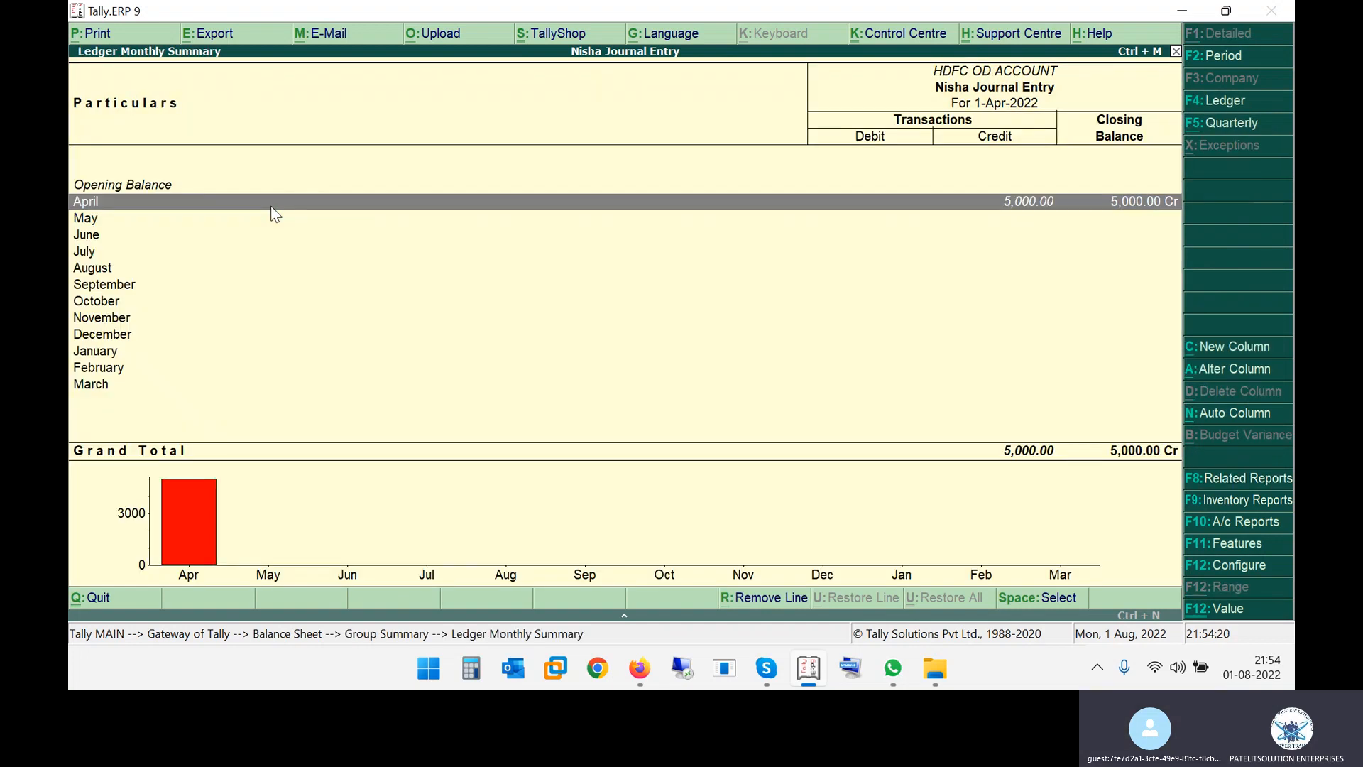
pyautogui.press('Return')
pyautogui.press('Return')
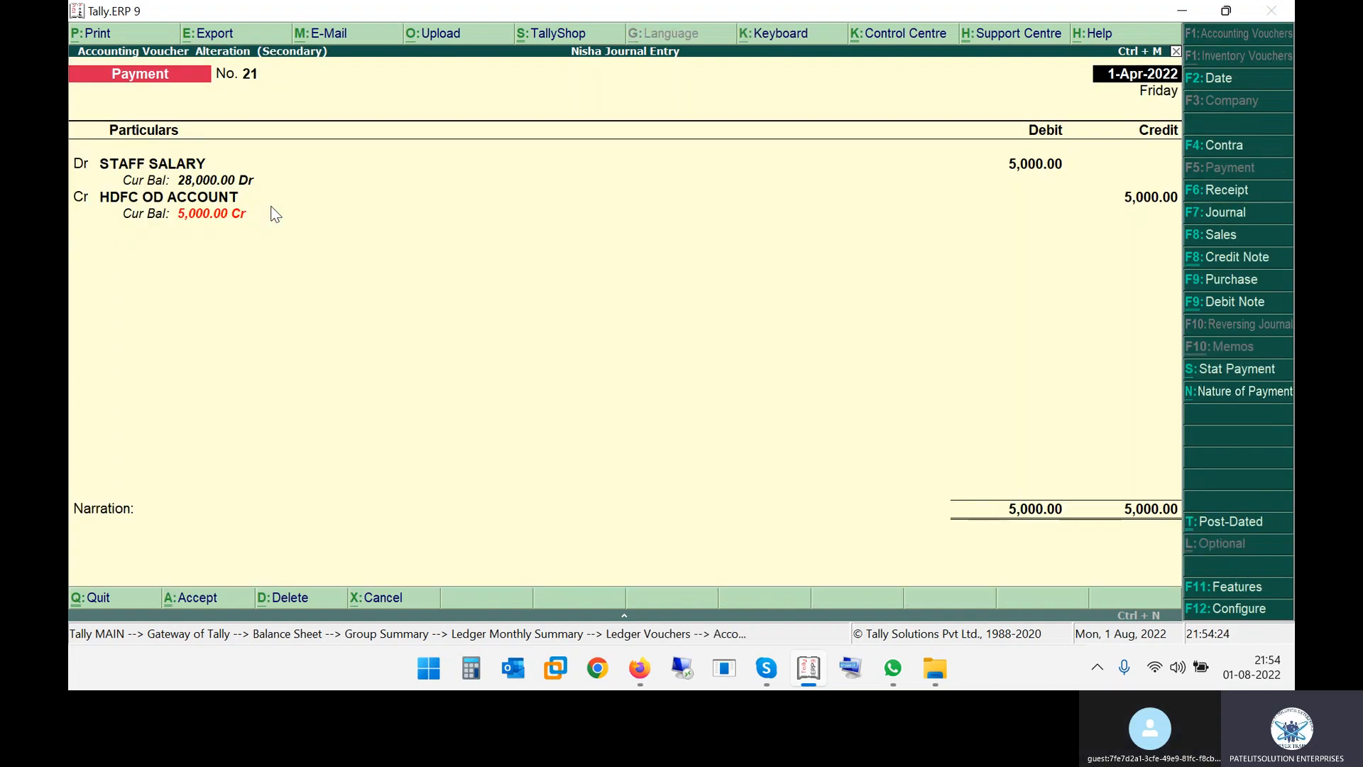
pyautogui.press('Escape')
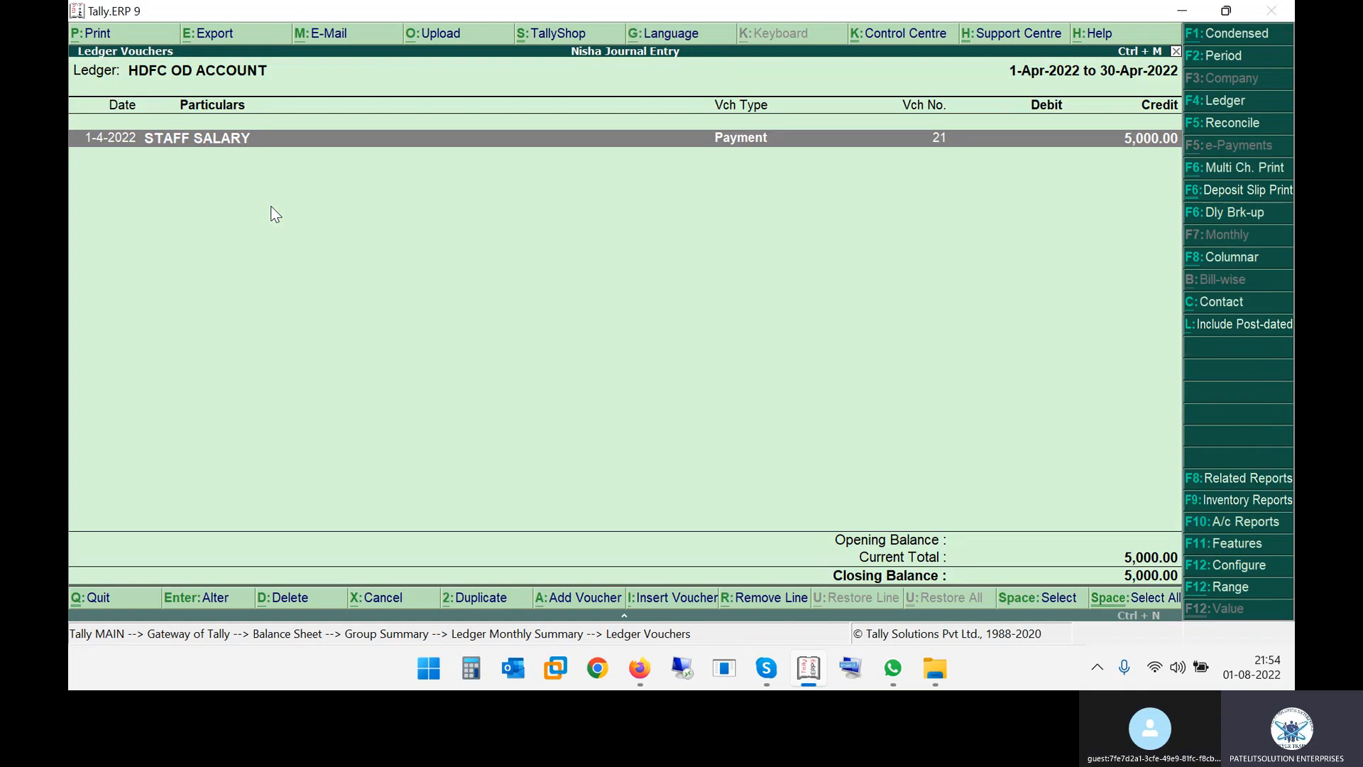
pyautogui.press('Escape')
# Switch back to the Bank OD Account Group PDF and review the staff salary payment voucher example on page 7.
pyautogui.hotkey('alt', 'Tab')
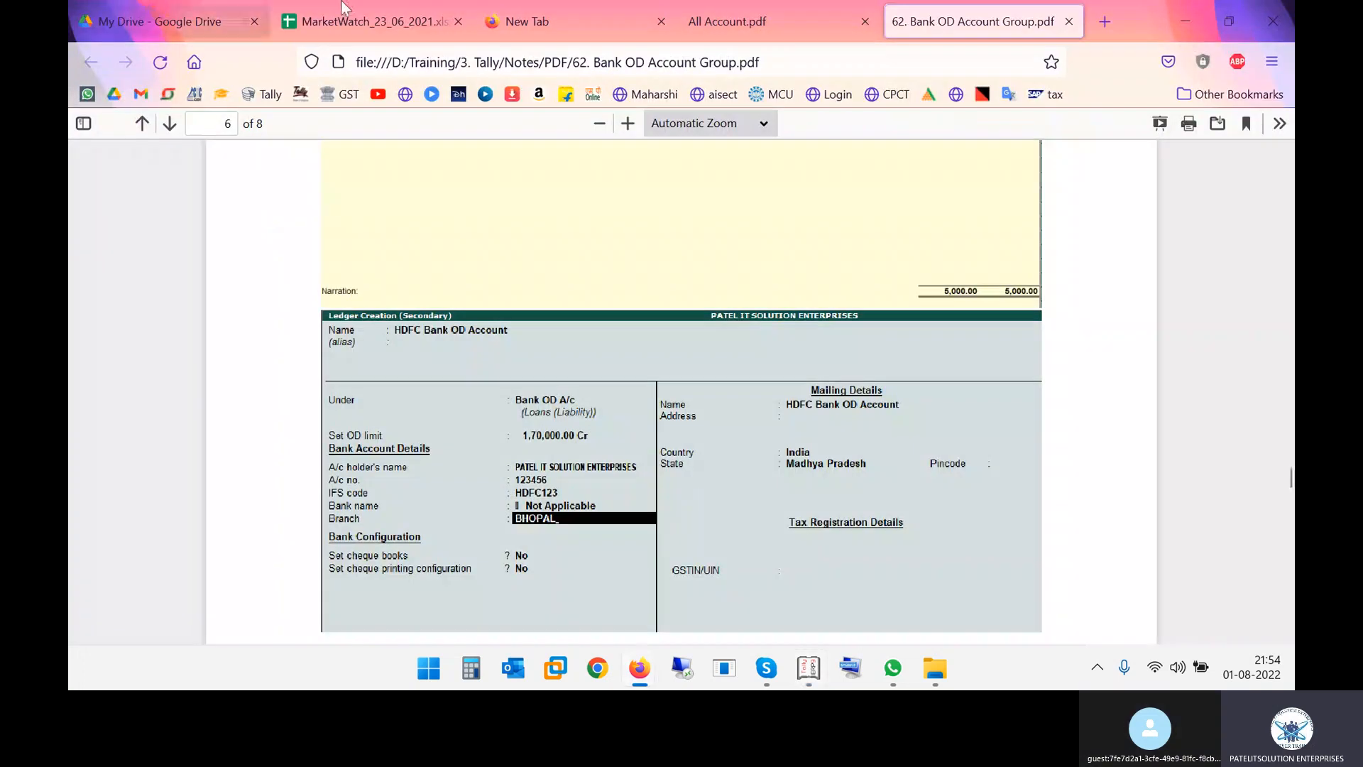
pyautogui.scroll(-10, 766, 426)
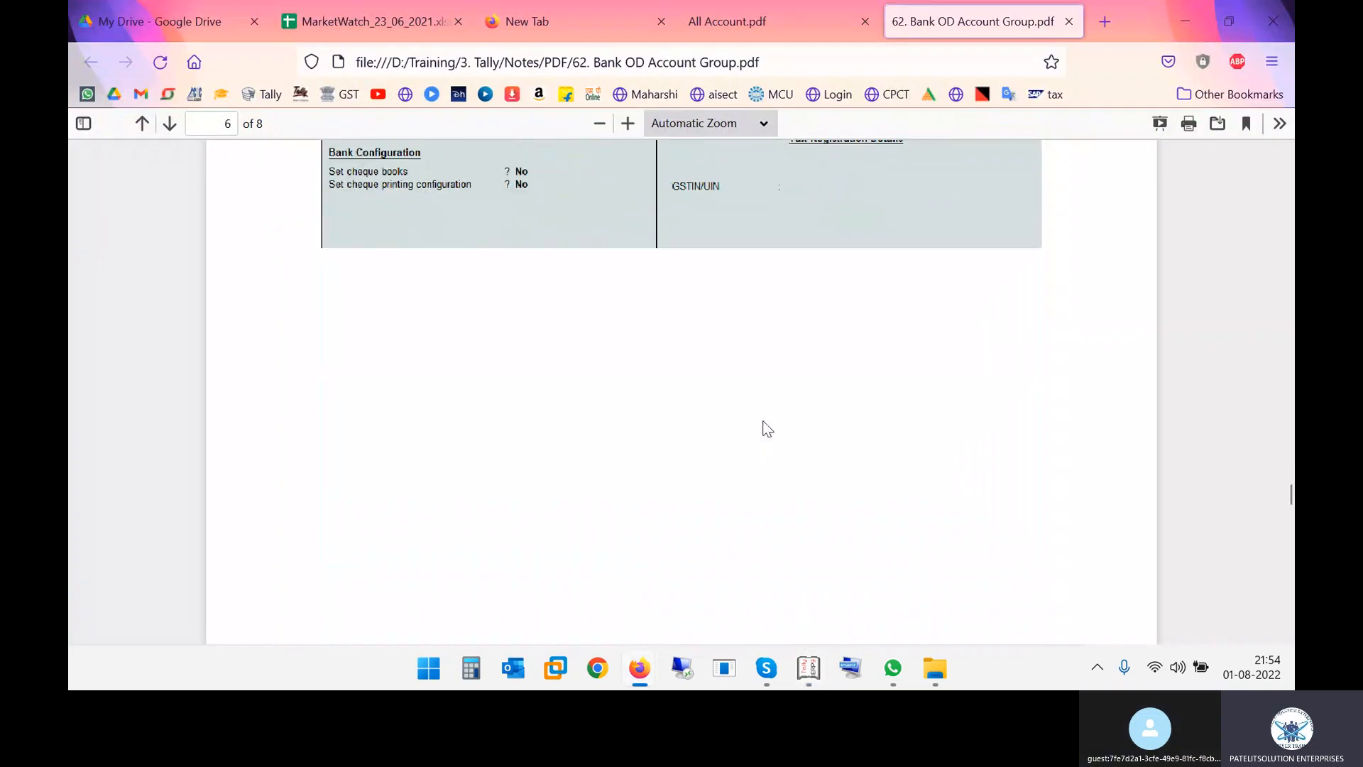
pyautogui.scroll(-6, 763, 426)
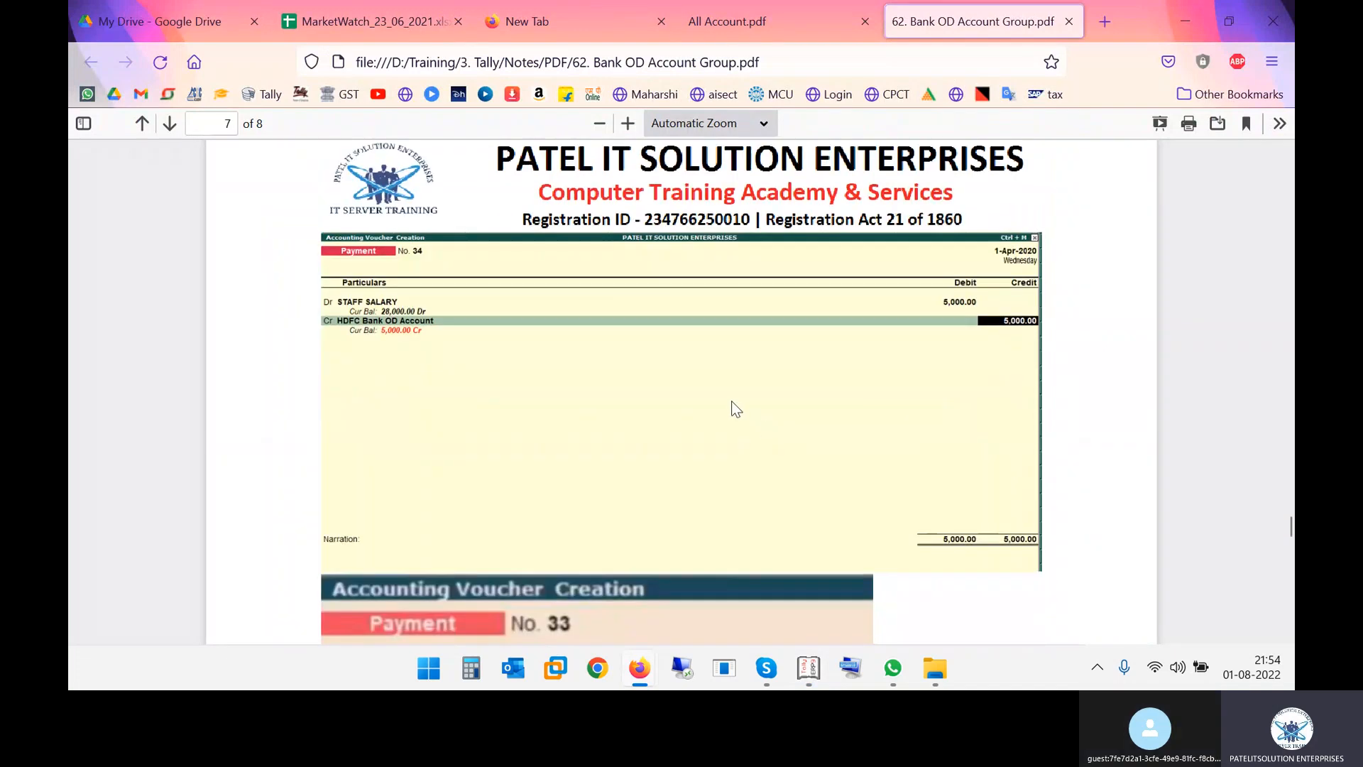
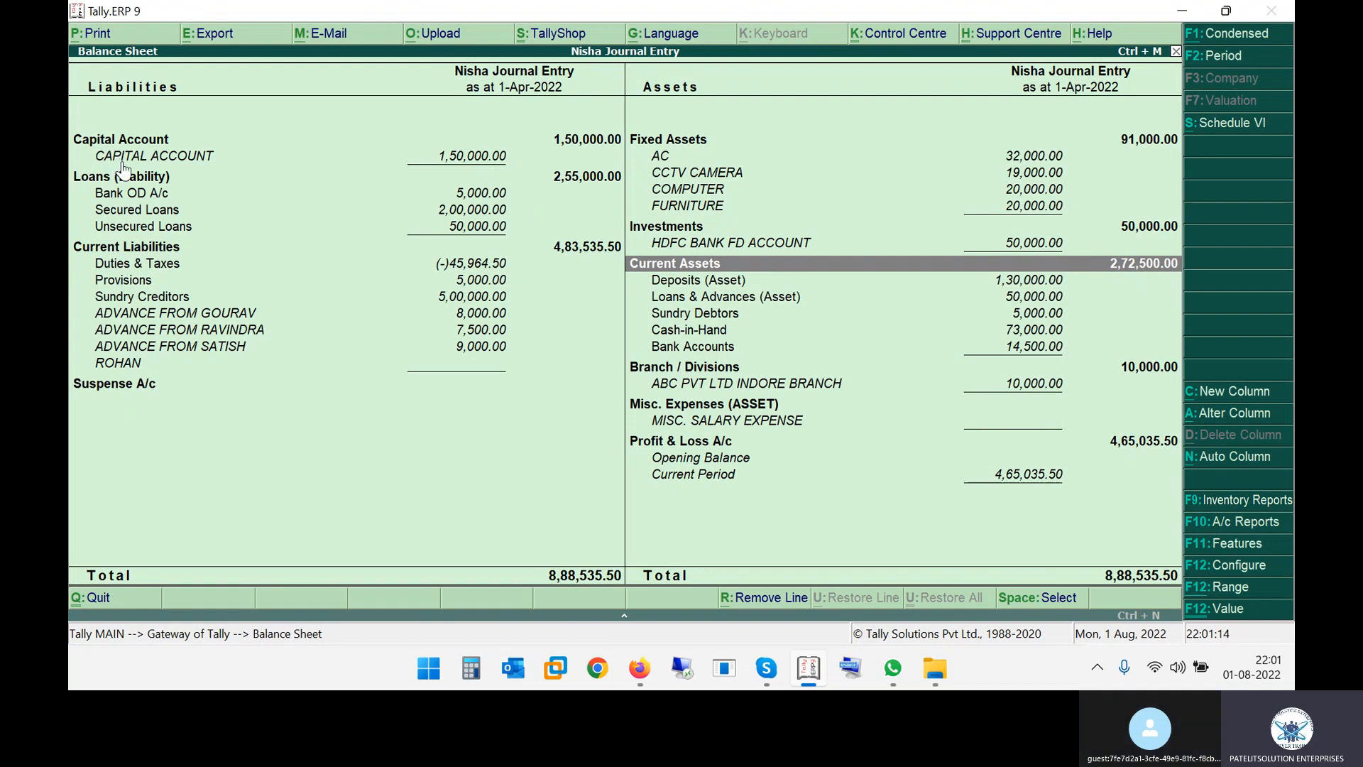
# Switch to the Loans Liability Group PDF, review its Balance Sheet example on page 4, and close the document.
pyautogui.hotkey('alt', 'Tab')
pyautogui.scroll(-3, 529, 257)
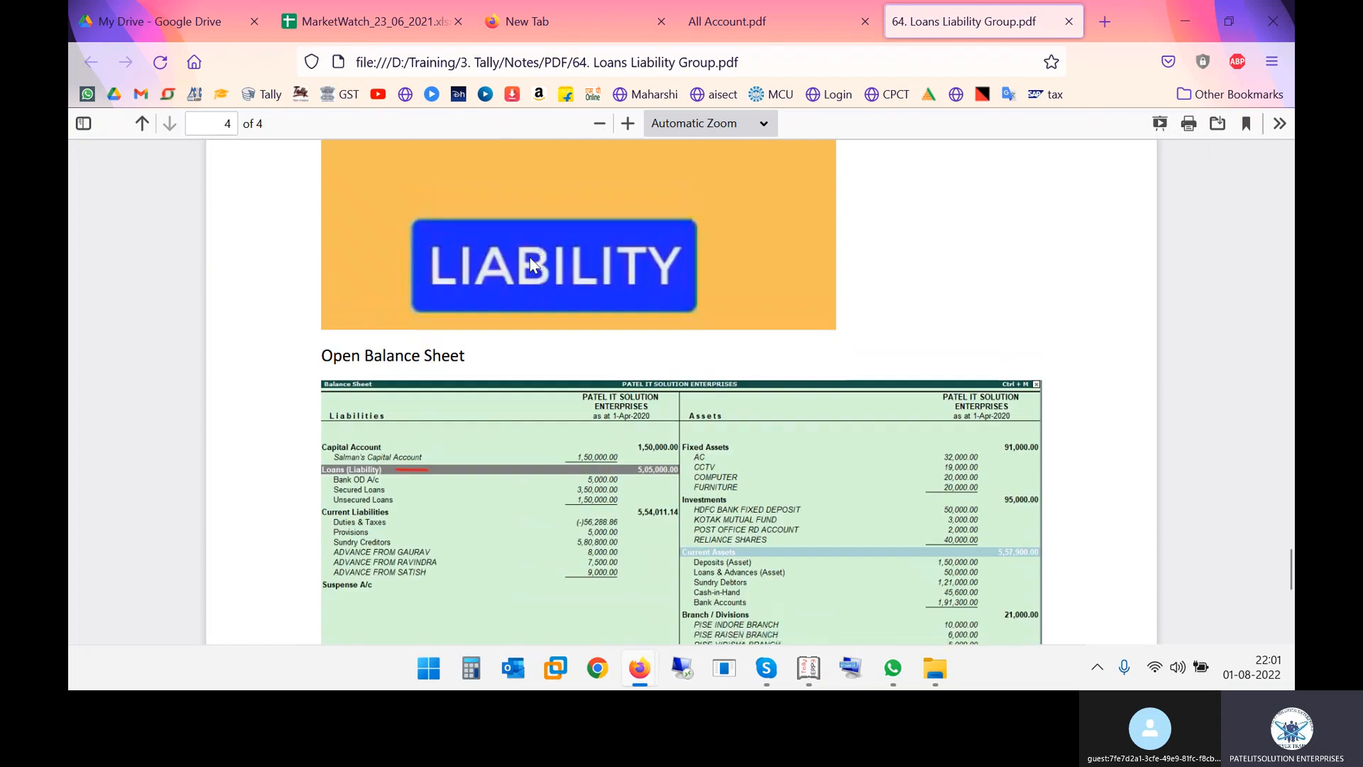
pyautogui.scroll(-5, 529, 257)
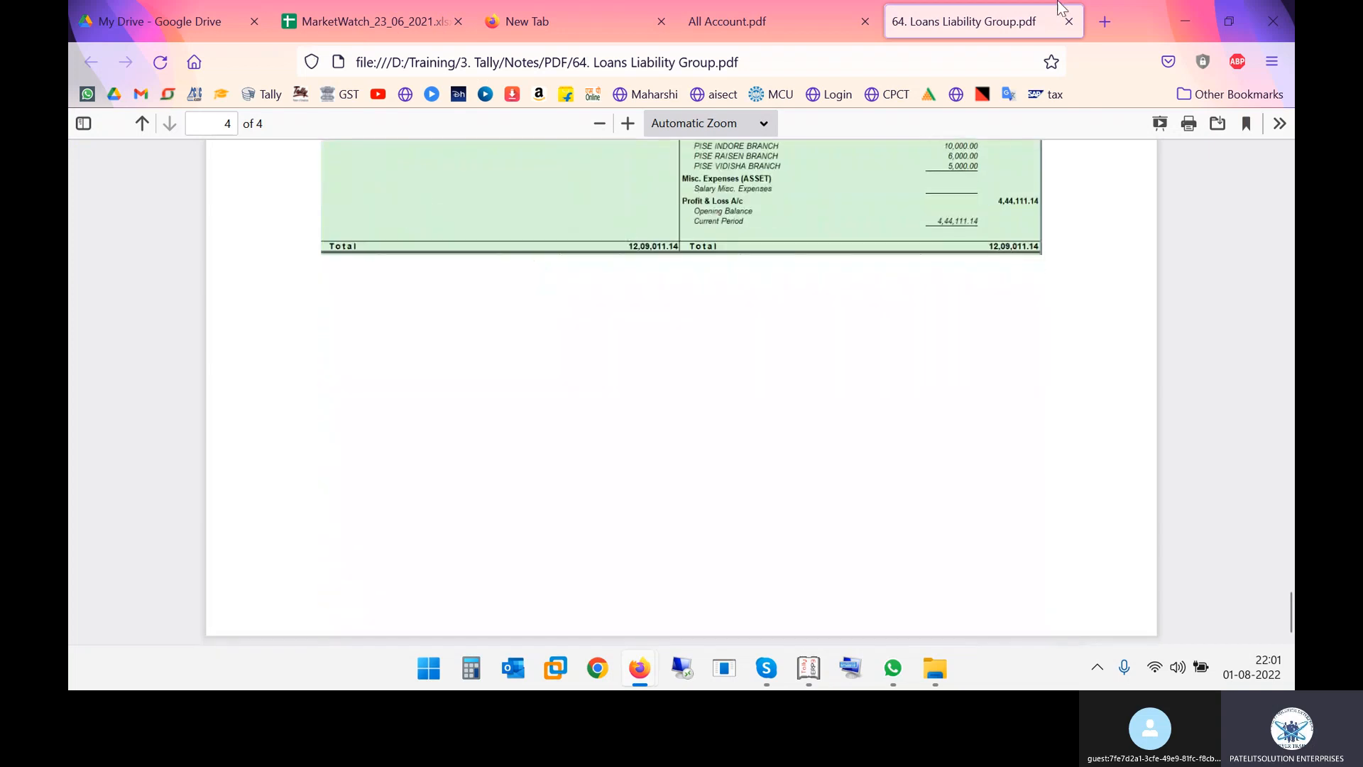
pyautogui.click(1069, 21)
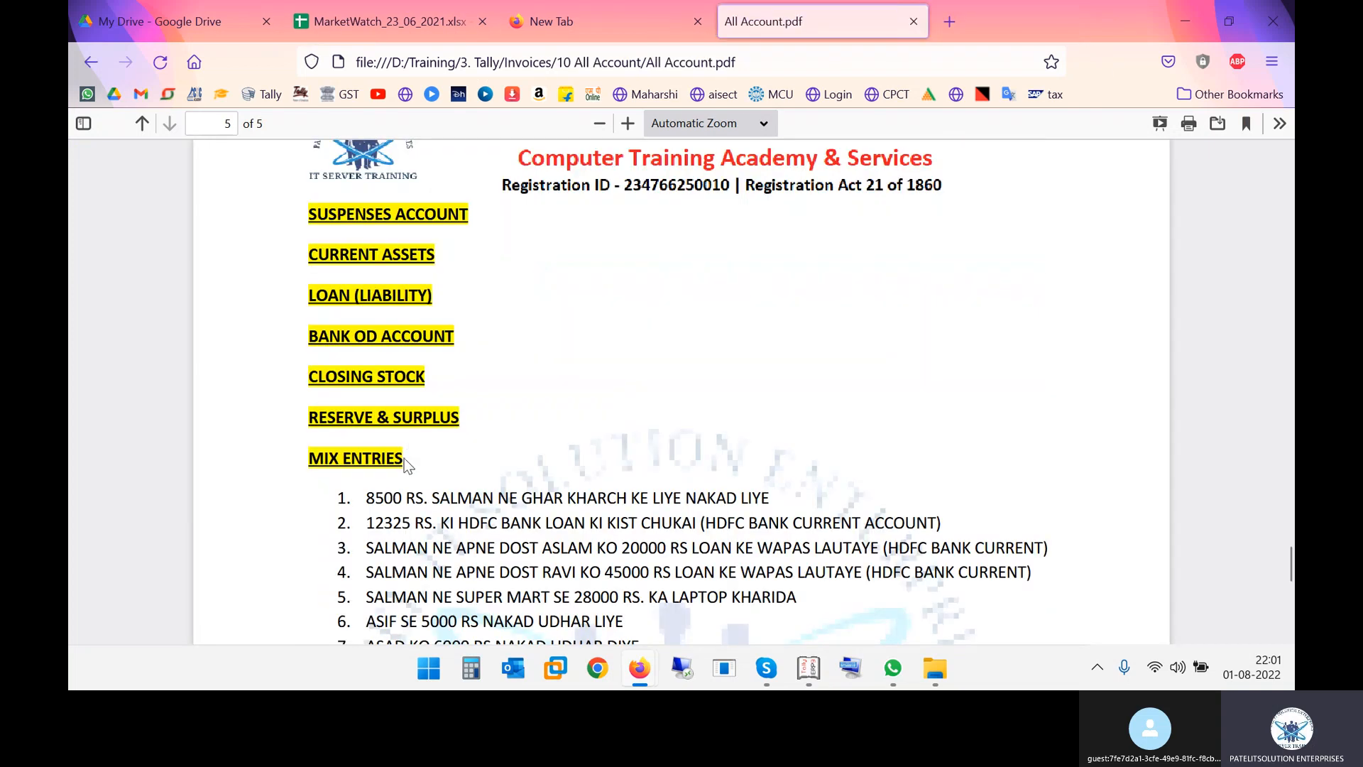
# Open 65. Journal Voucher from the PDF notes folder, read its introduction on page 1, and close the document.
pyautogui.hotkey('alt', 'Tab')
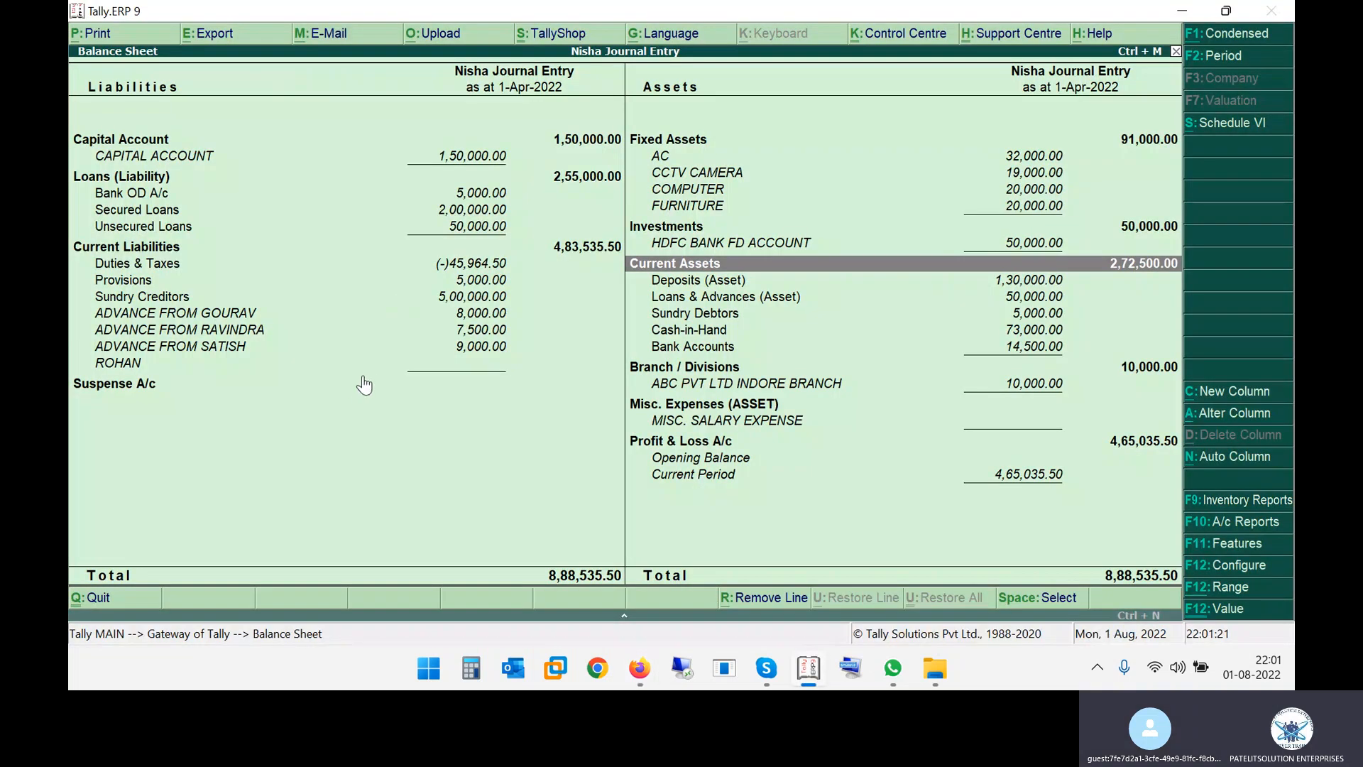
pyautogui.hotkey('alt', 'Tab')
pyautogui.hotkey('alt', 'Tab')
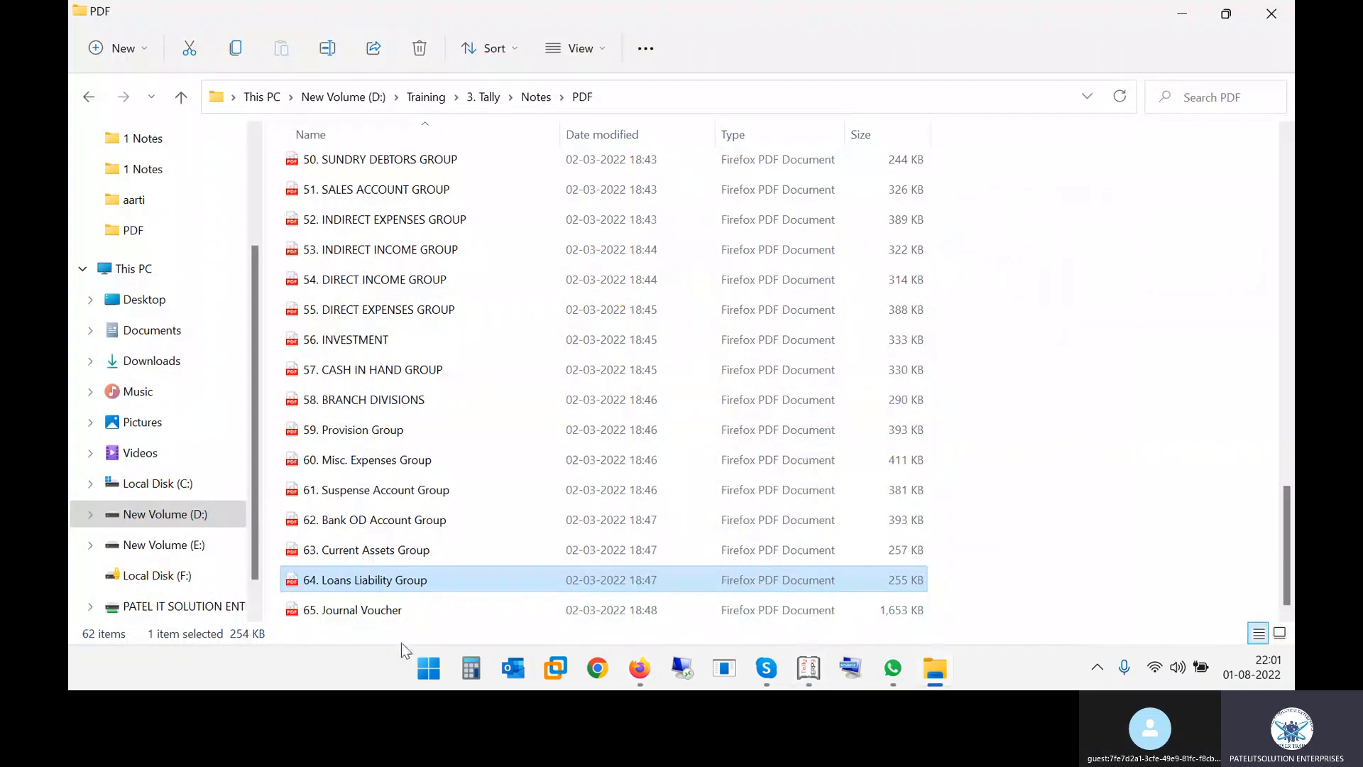
pyautogui.click(418, 615)
pyautogui.doubleClick(419, 614)
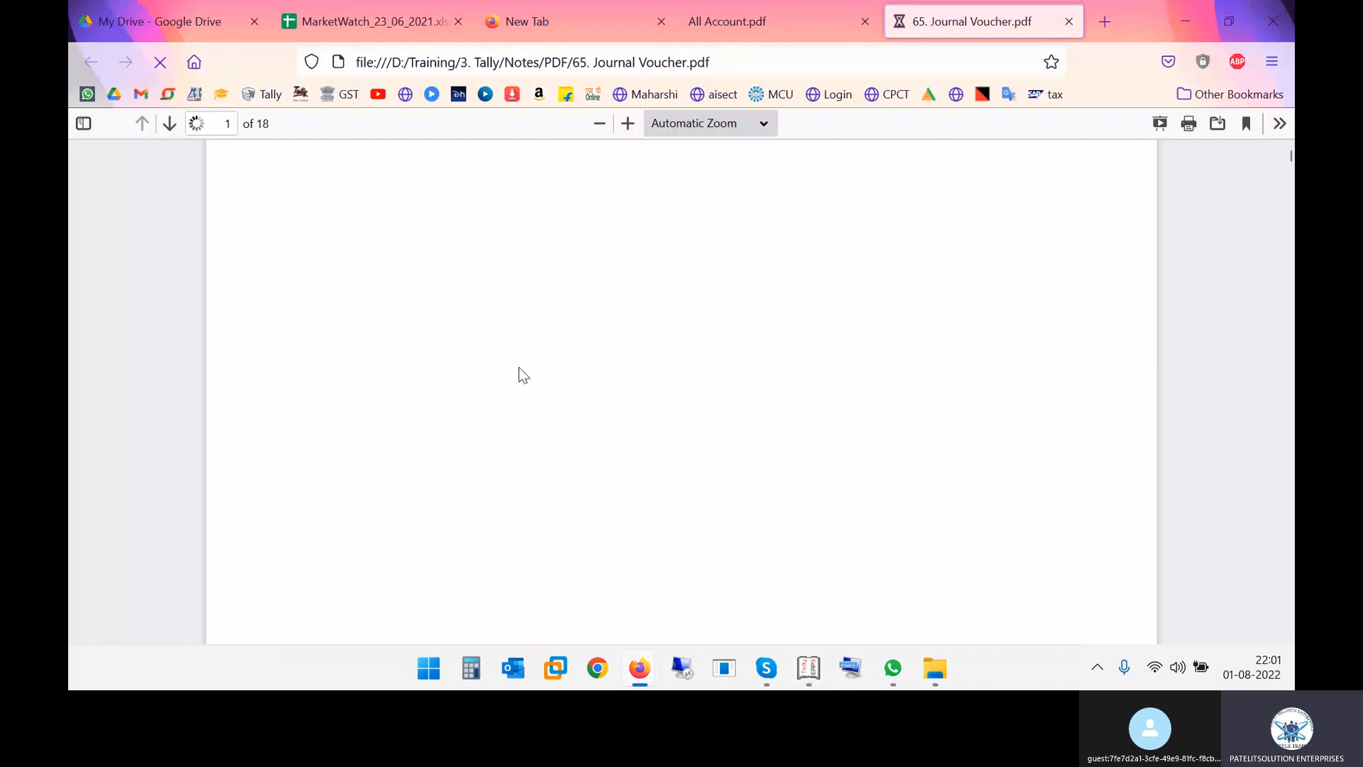
pyautogui.scroll(-5, 533, 354)
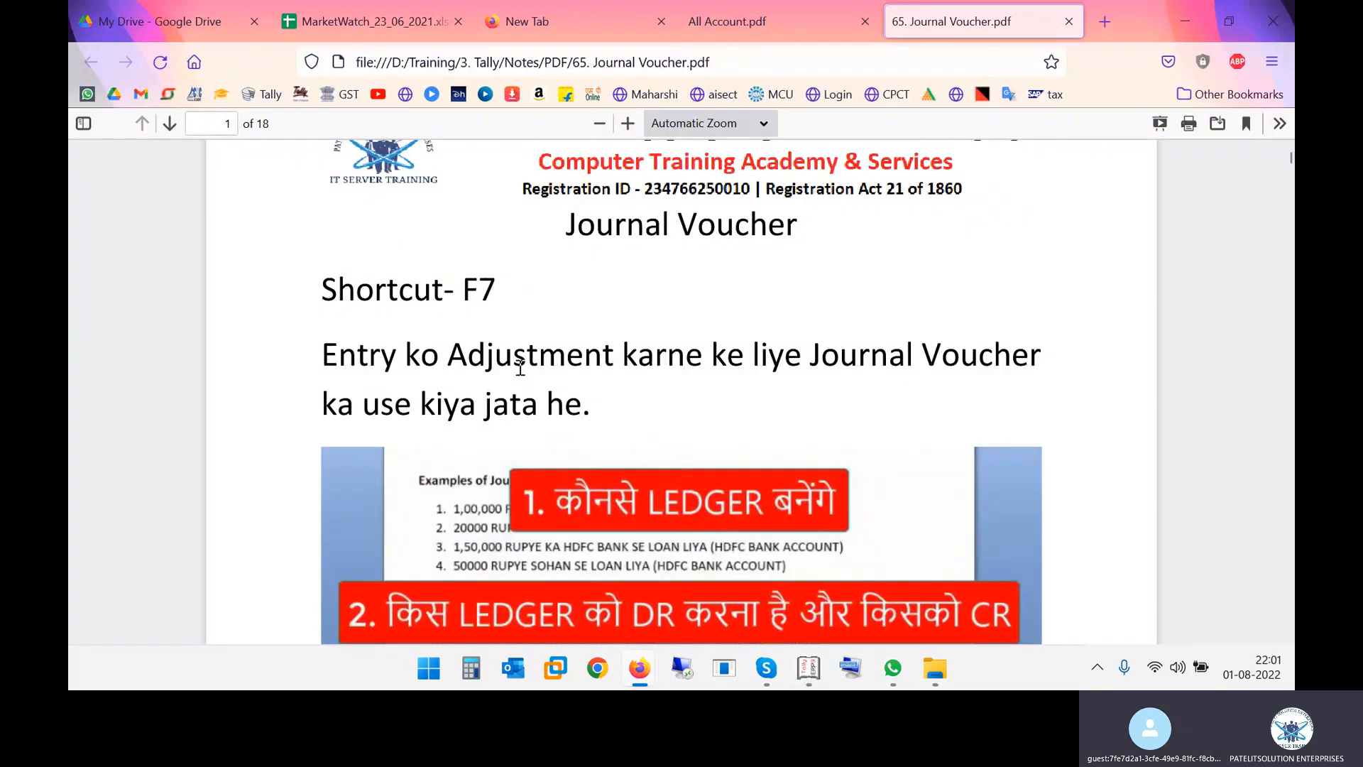
pyautogui.click(1070, 22)
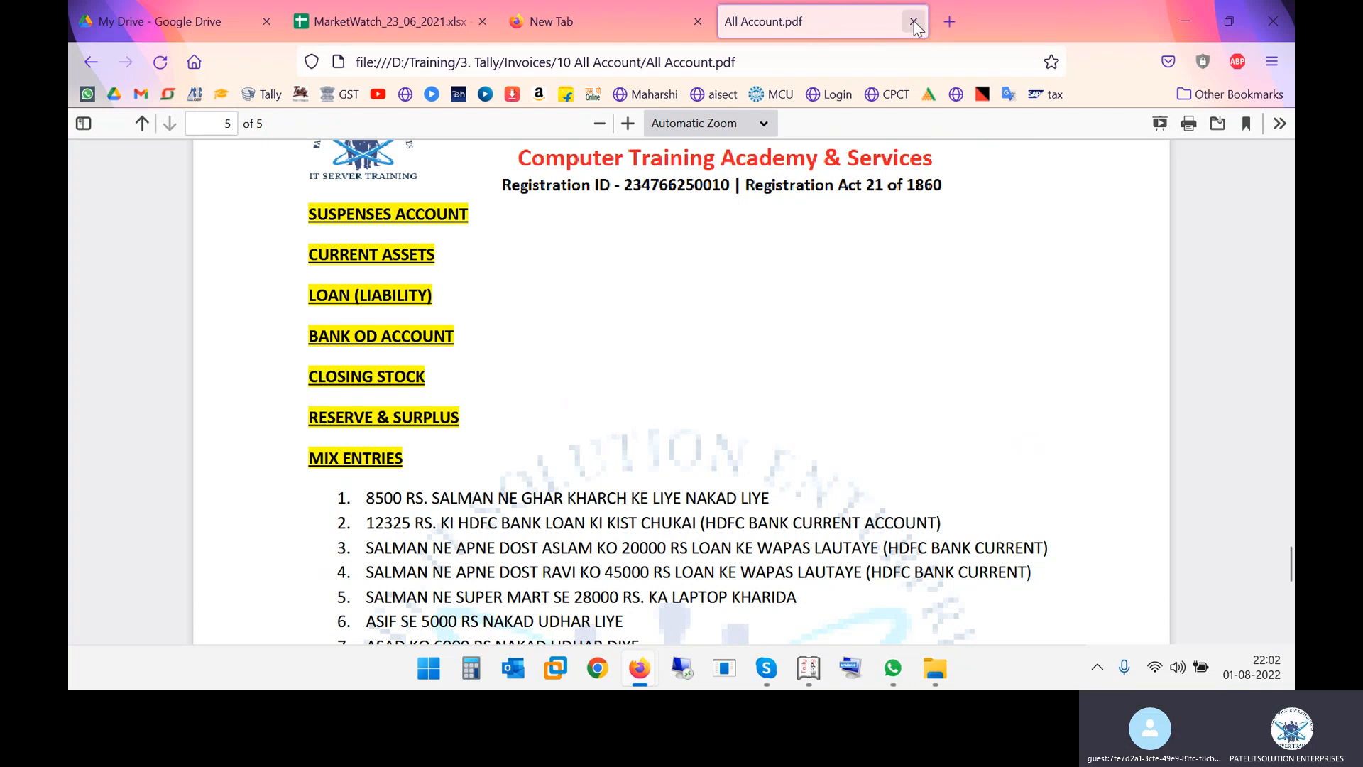
# Look back through the practice entries in All Account.pdf from page 5 to the Capital Account section on page 1.
pyautogui.scroll(10, 743, 297)
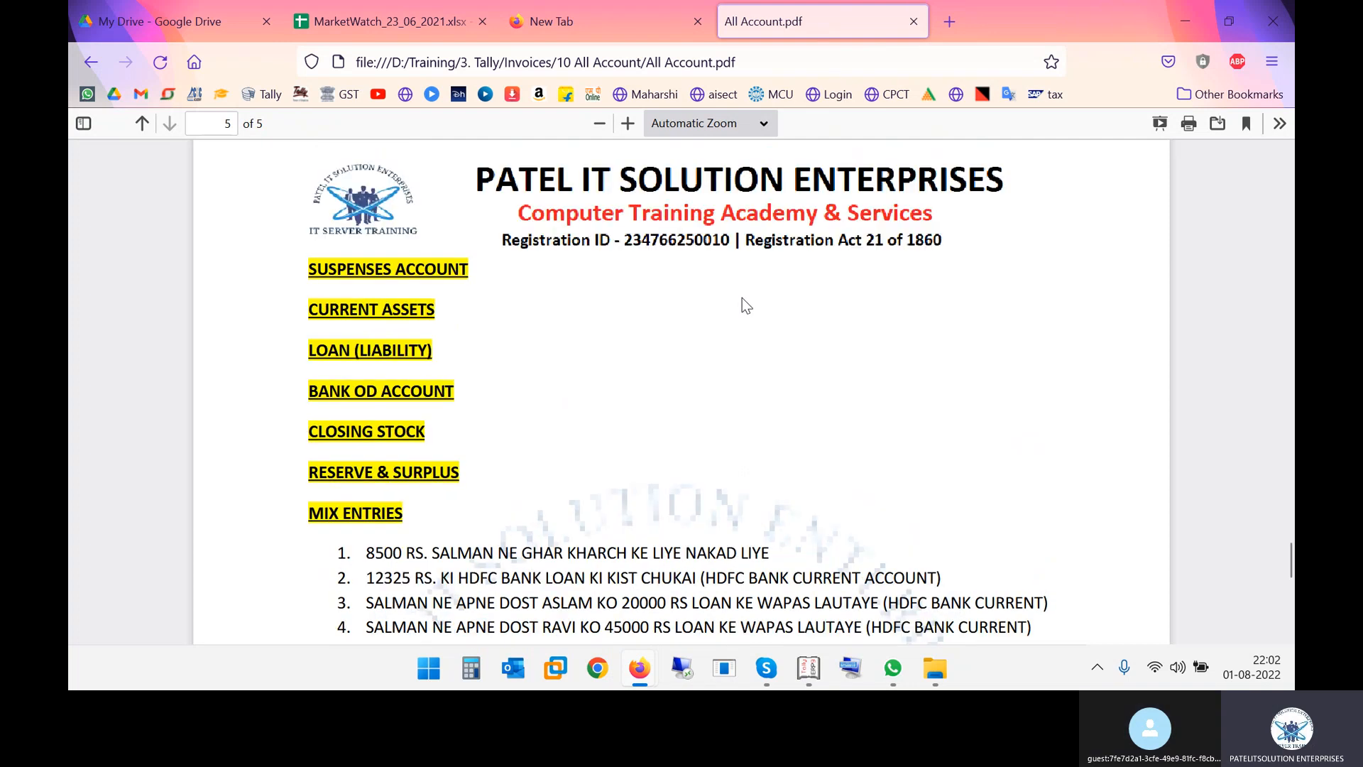
pyautogui.scroll(15, 743, 303)
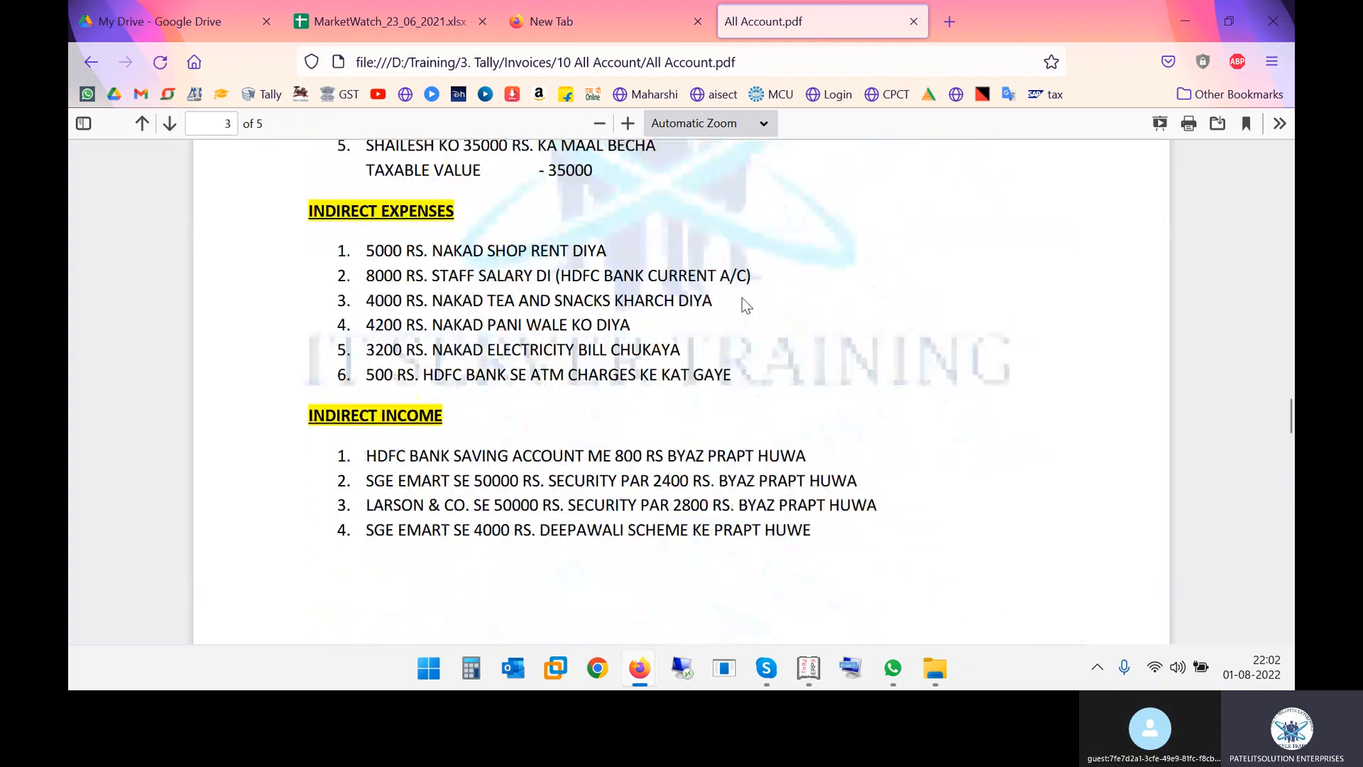
pyautogui.scroll(15, 742, 306)
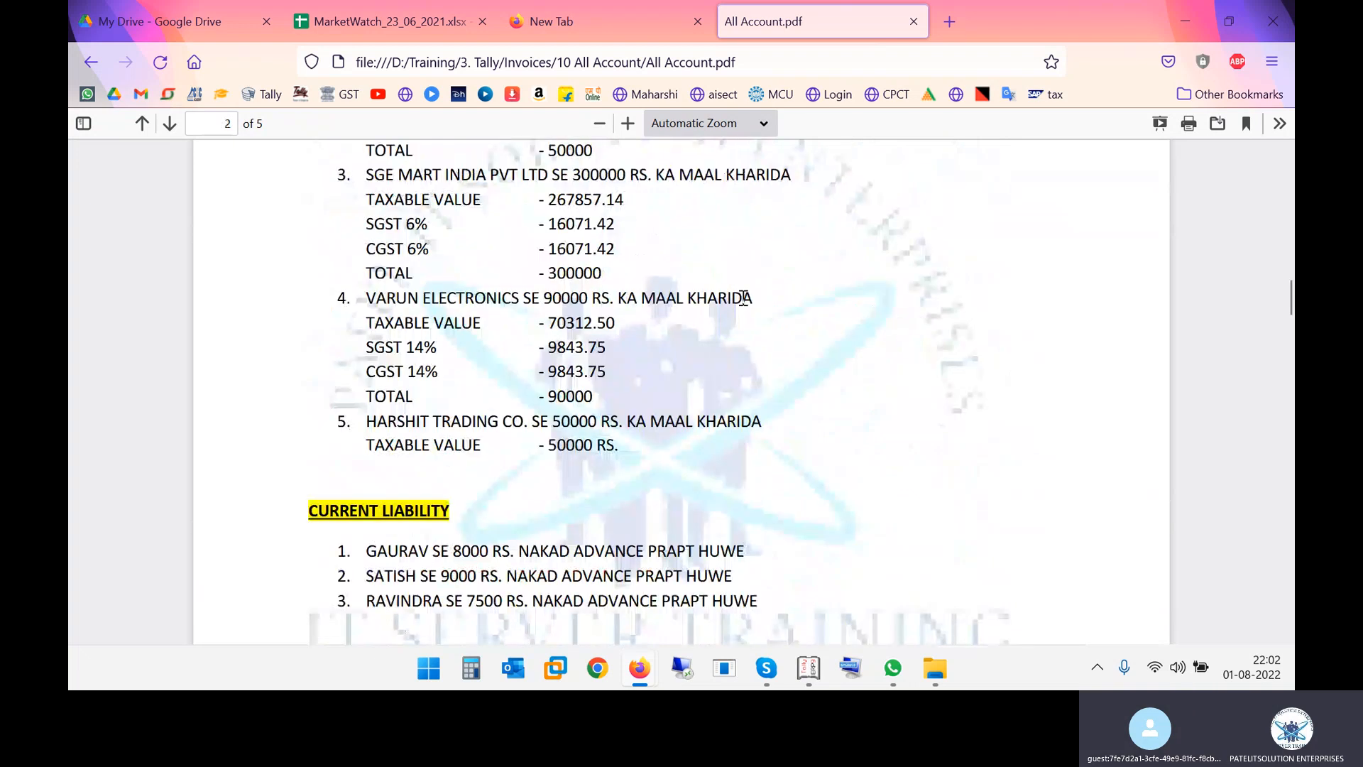
pyautogui.scroll(15, 742, 305)
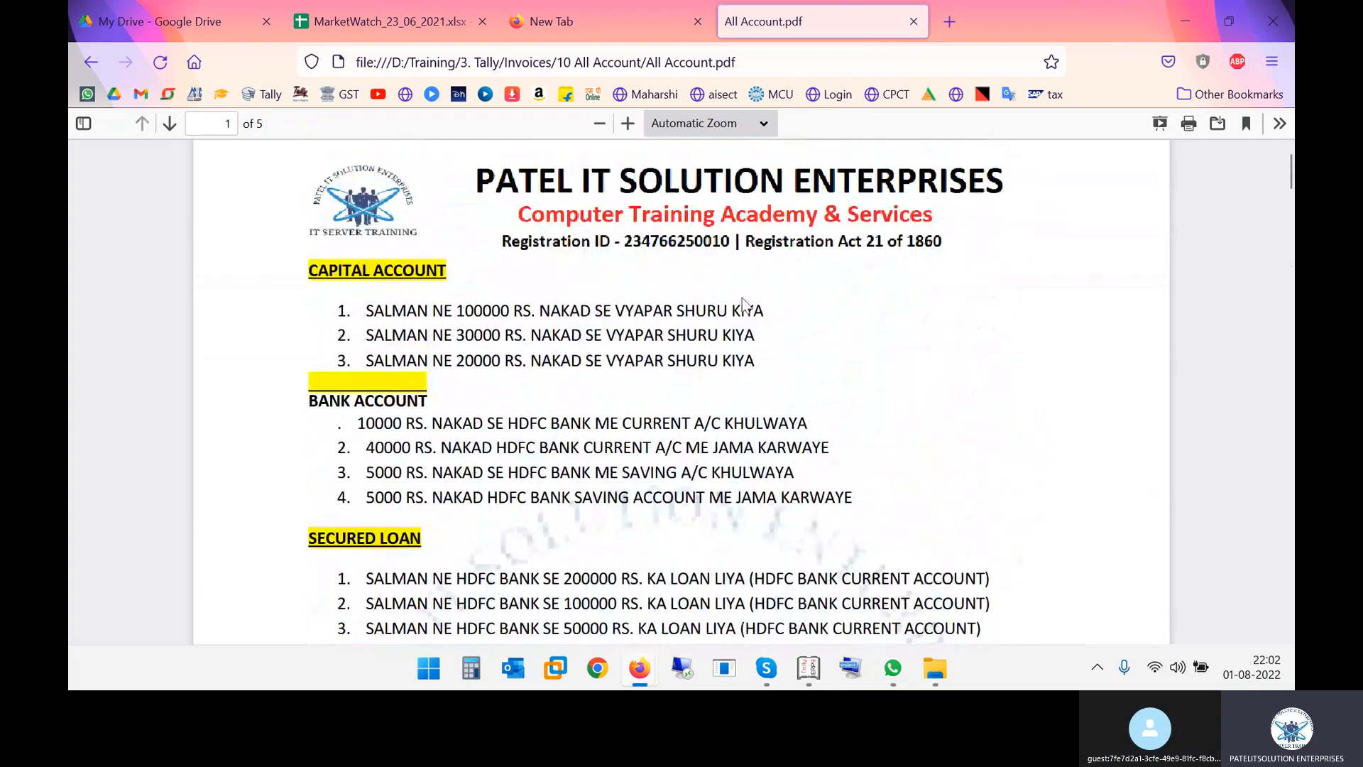
# Close All Account.pdf, minimize the browser, and close the PDF notes folder window.
pyautogui.click(914, 20)
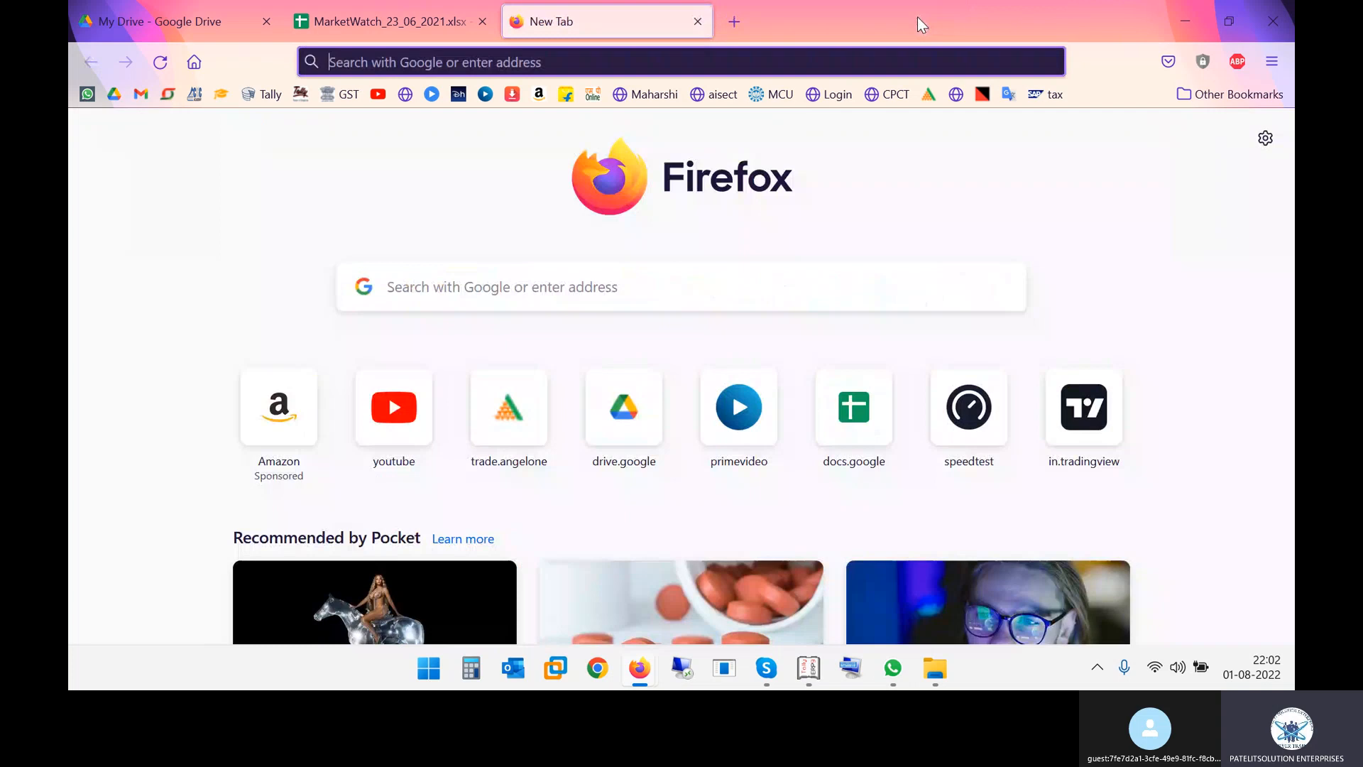
pyautogui.click(1182, 7)
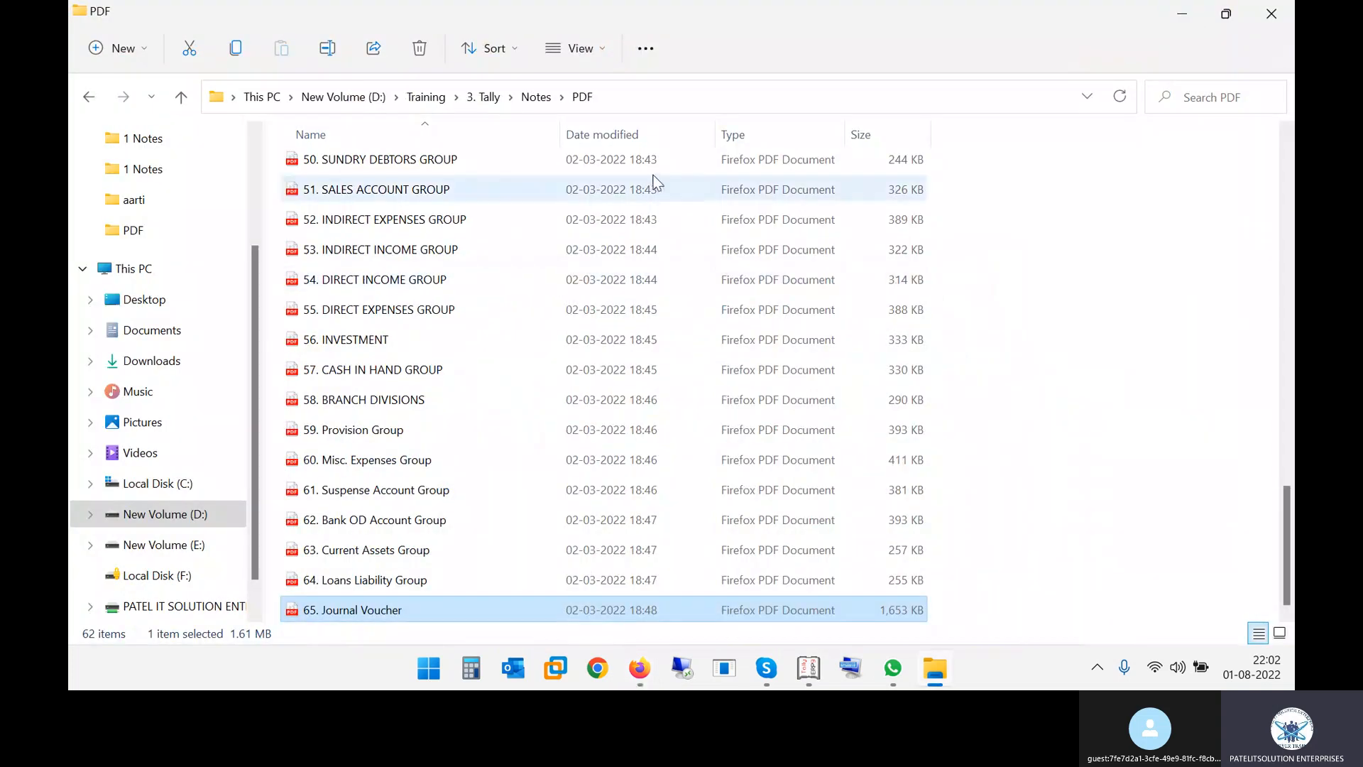
pyautogui.click(1277, 14)
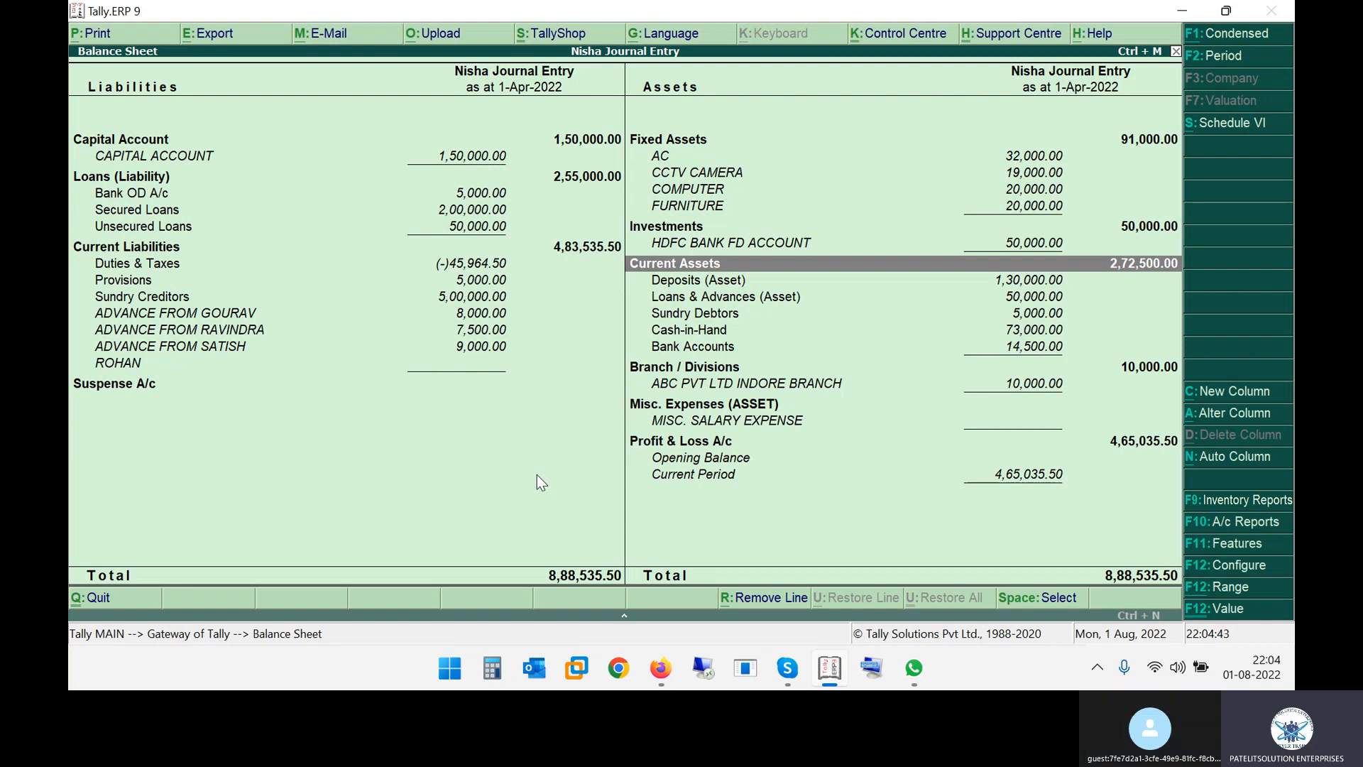
# Leave the Balance Sheet, quit Tally.ERP 9 with confirmation, and switch to the Skype meeting window.
pyautogui.press('Escape')
pyautogui.press('Escape')
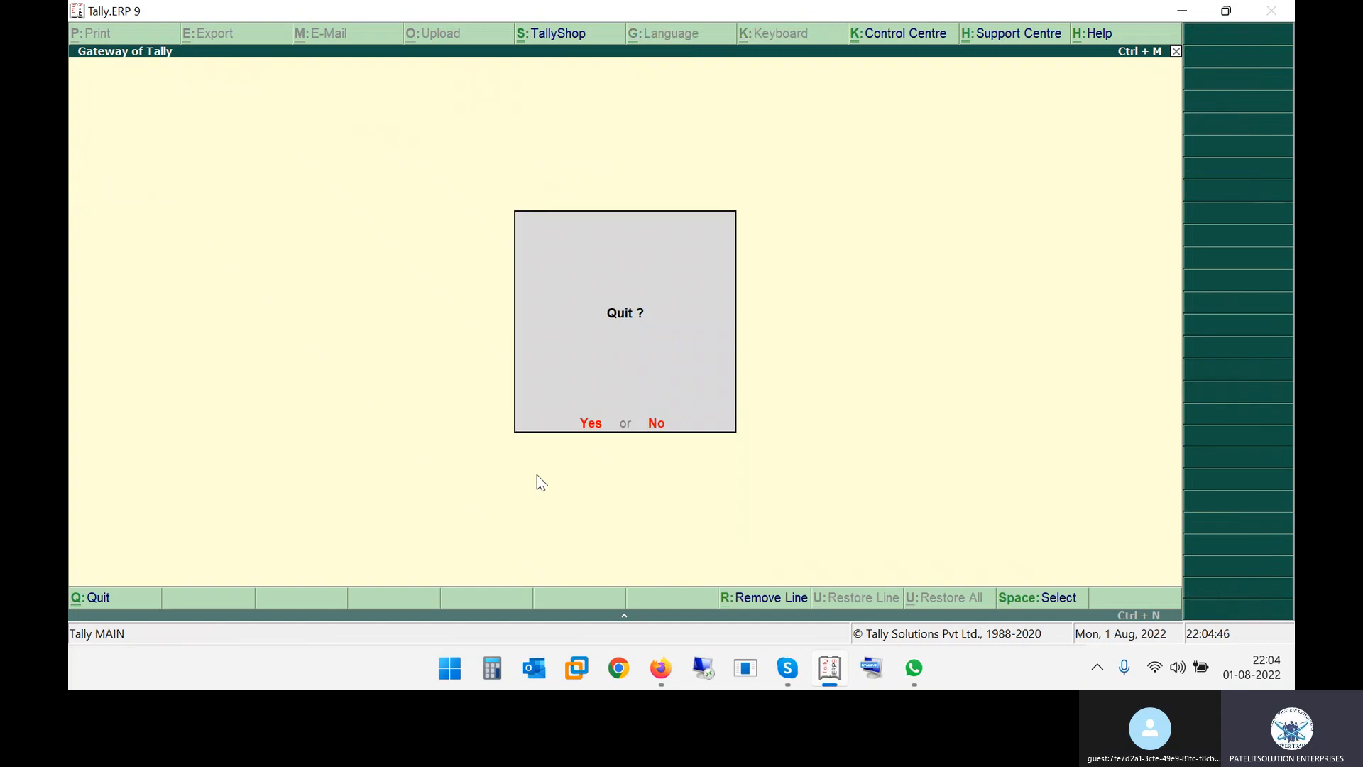
pyautogui.press('Escape')
pyautogui.press('Escape')
pyautogui.press('Return')
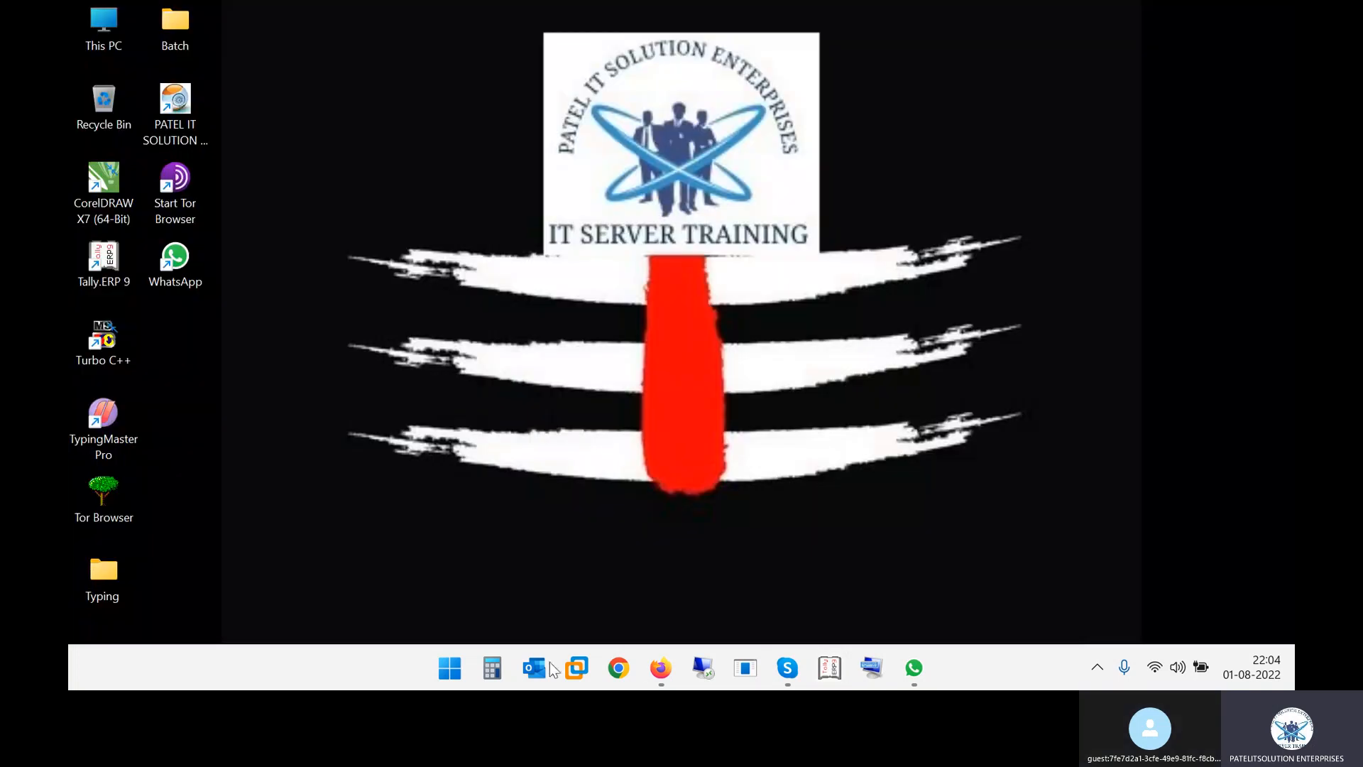
pyautogui.click(797, 668)
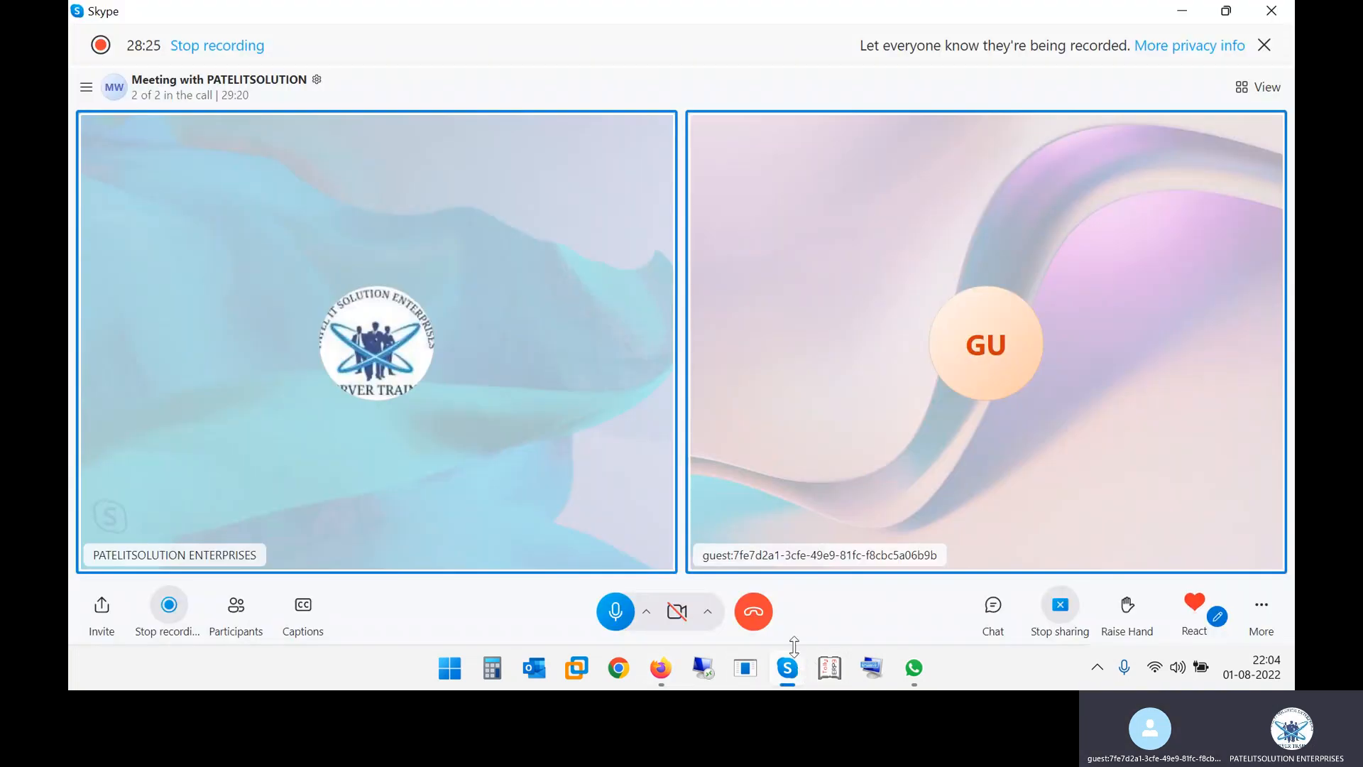